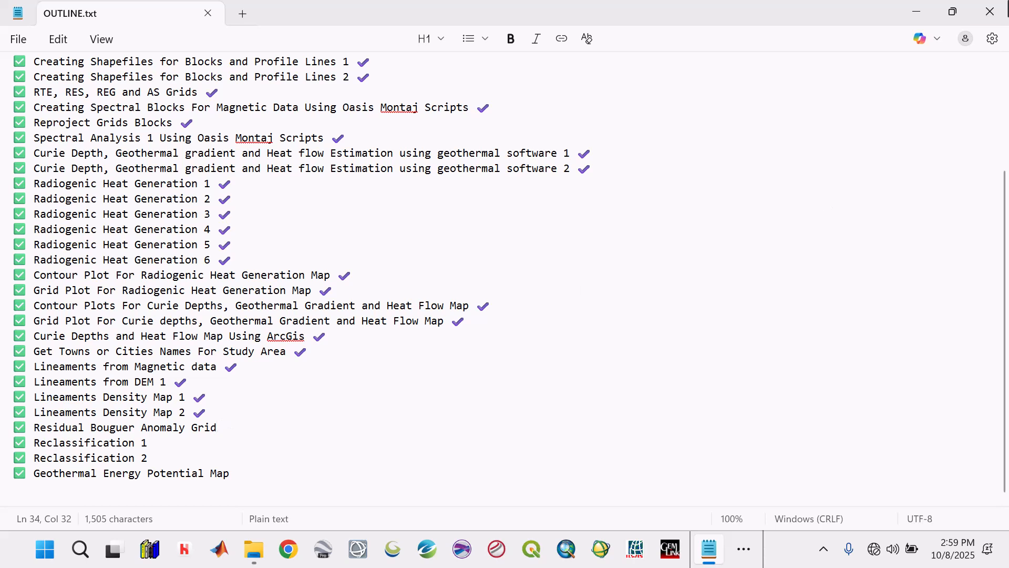
Step: Switch to Oasis montaj and load the magmap.omn menu into the gravity project
left_click(918, 9)
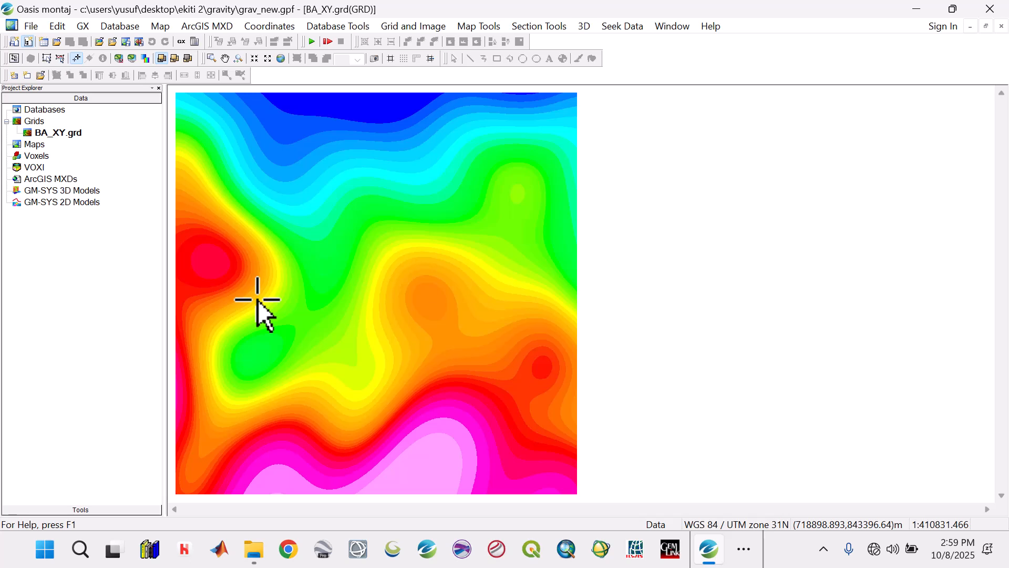
left_click(79, 23)
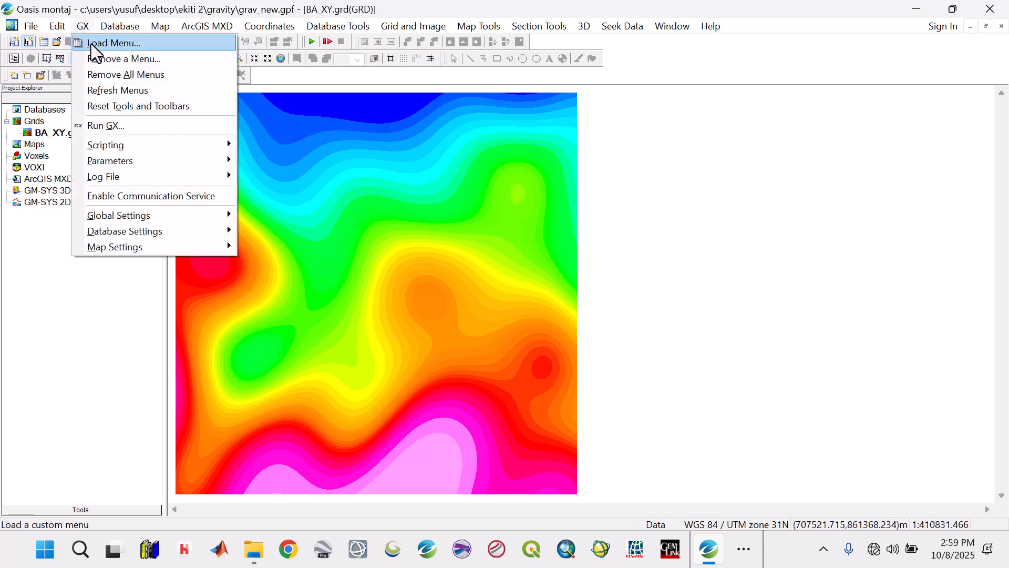
left_click(91, 43)
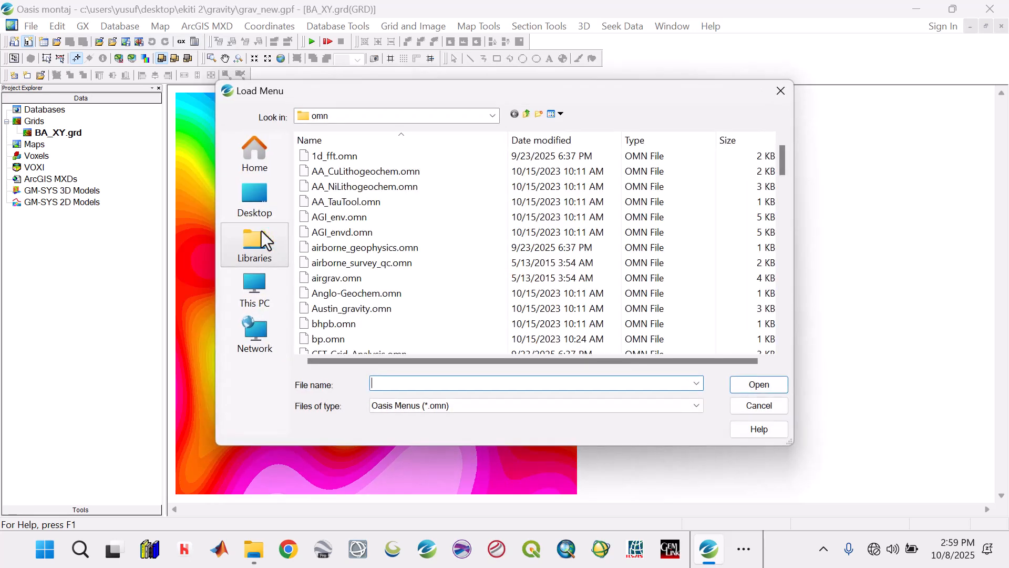
type("mag")
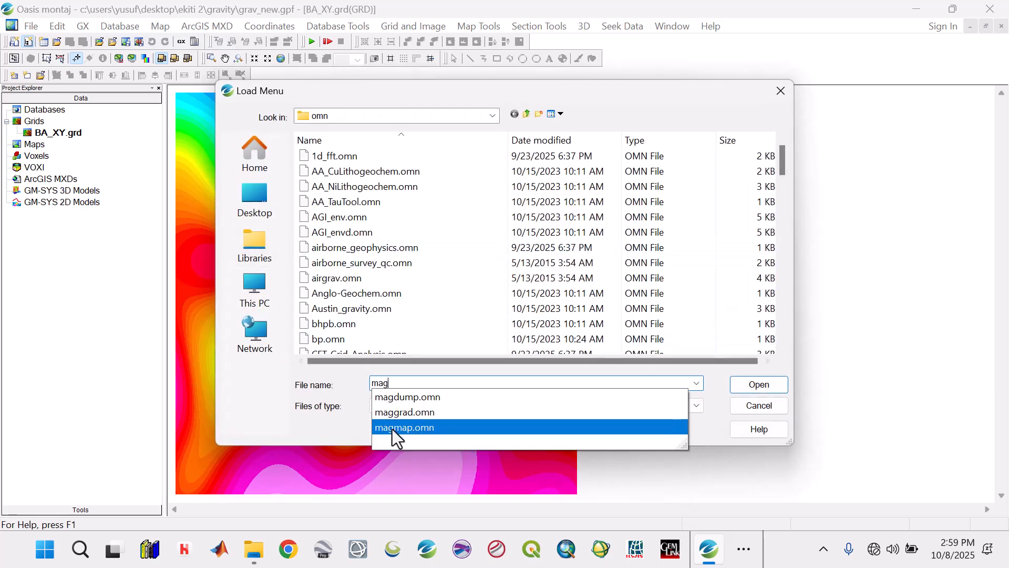
left_click(392, 427)
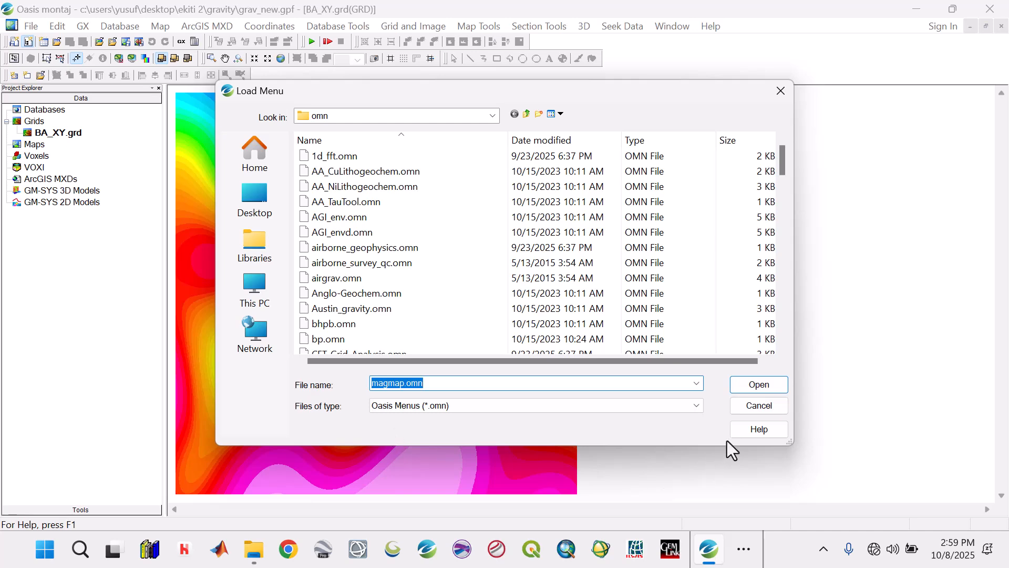
left_click(783, 384)
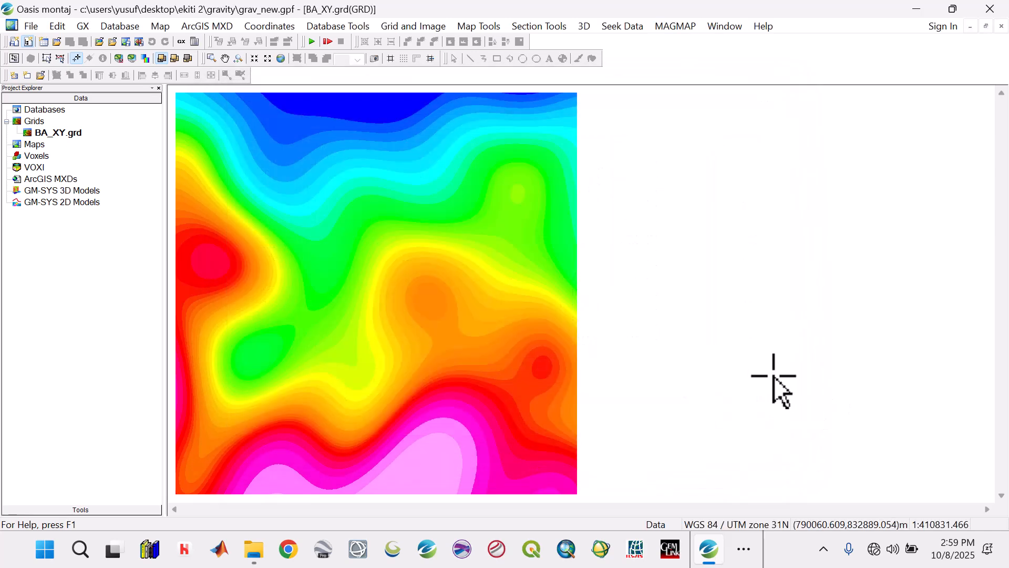
Step: Pre-process the BA_XY.grd grid for FFT filtering with the default expansion settings, saving the output grid as BA_pre
left_click(675, 25)
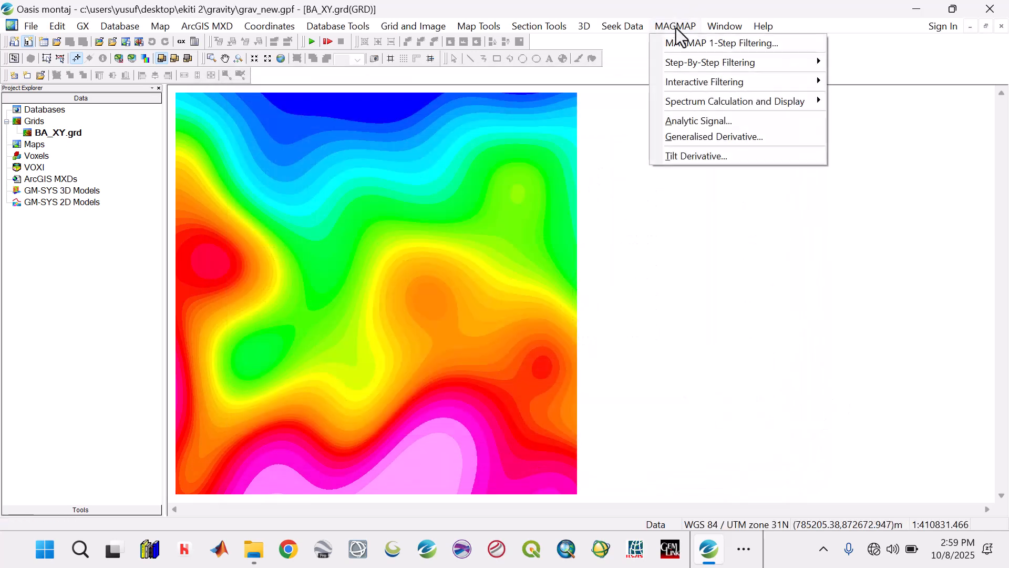
mouse_move(695, 62)
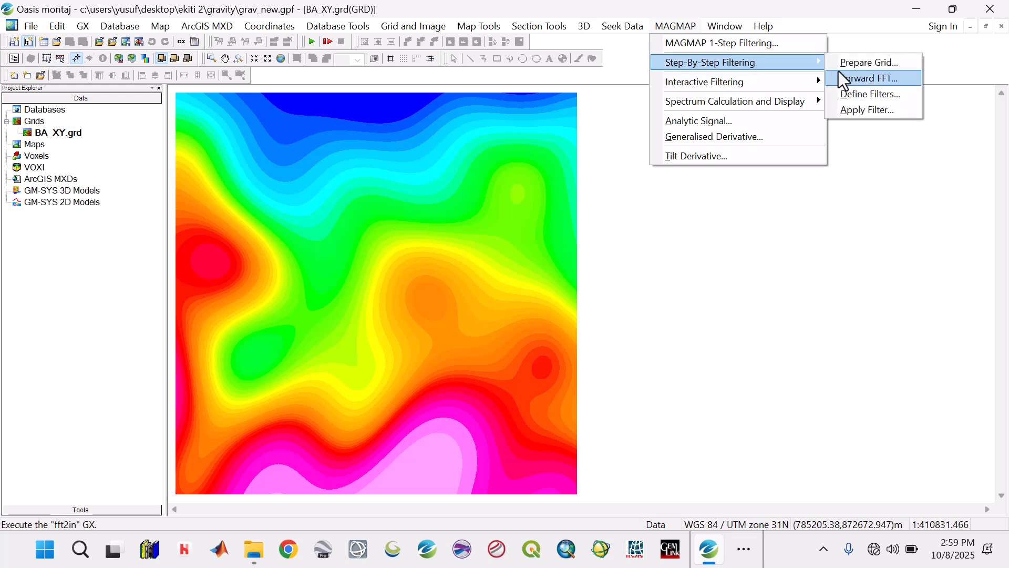
mouse_move(799, 83)
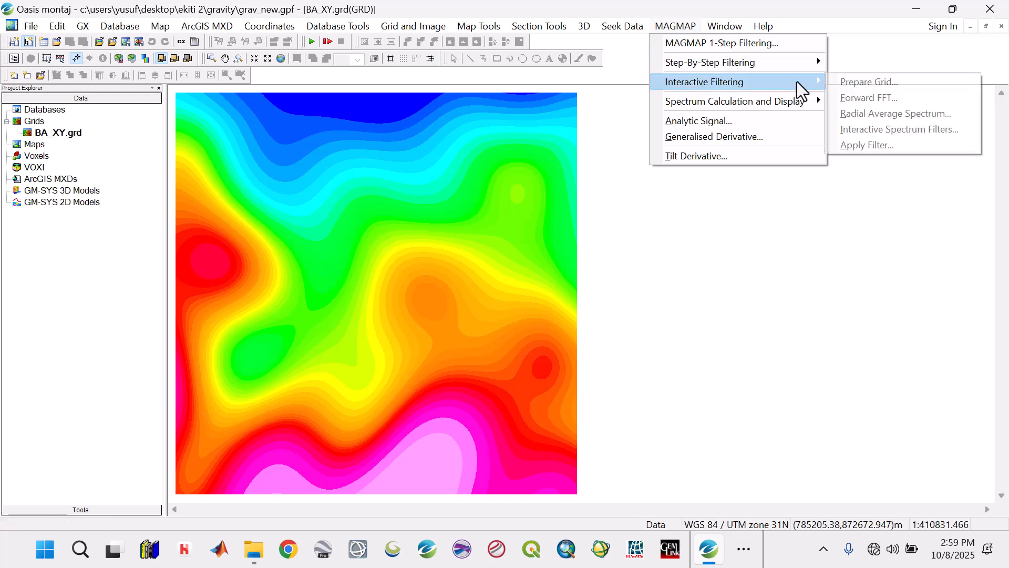
left_click(854, 87)
left_click(647, 189)
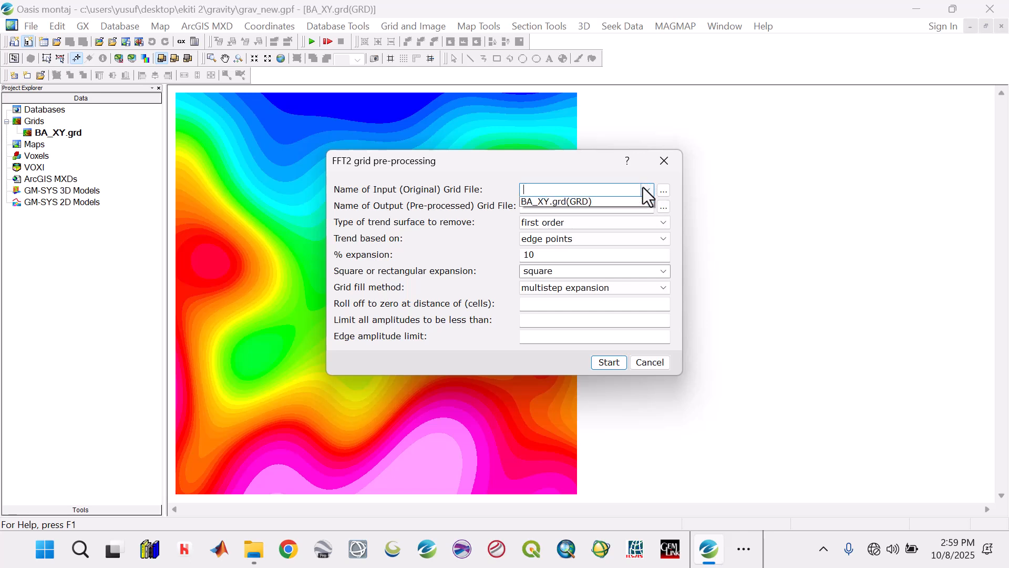
left_click(612, 202)
left_click(607, 206)
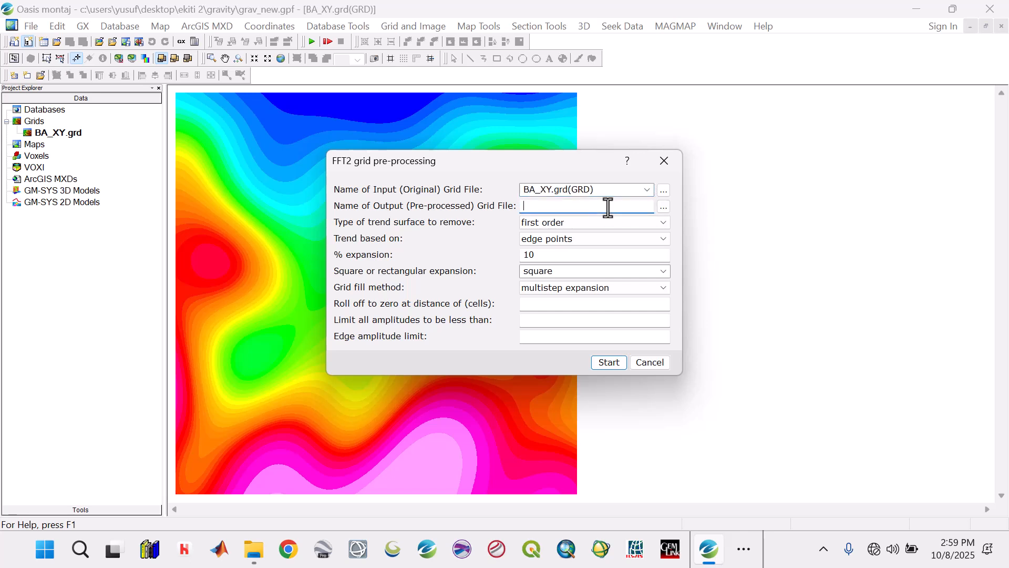
type("BA_pre")
left_click(600, 366)
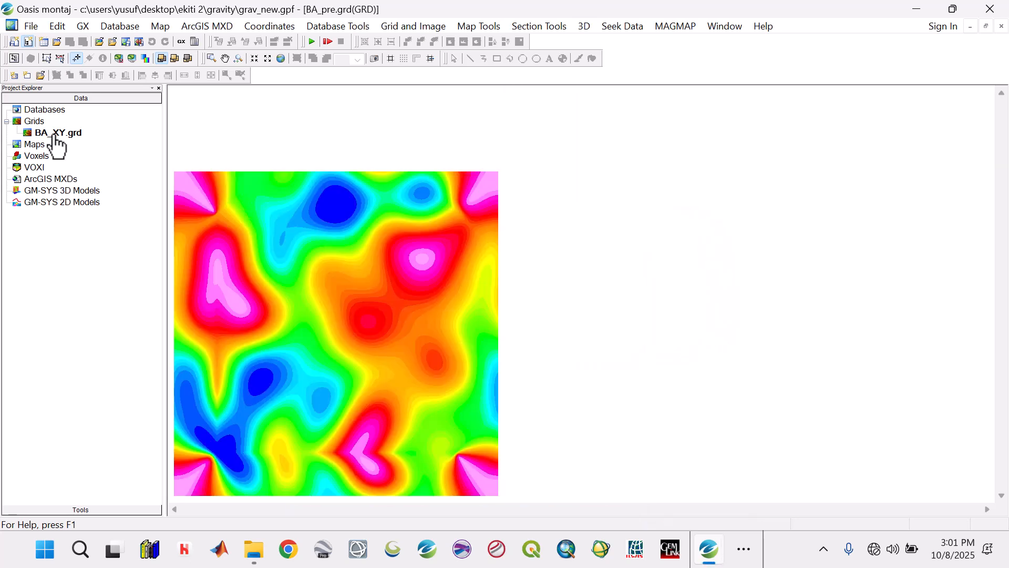
Step: Run the forward FFT on the pre-processed grid BA_pre.grd
left_click(672, 28)
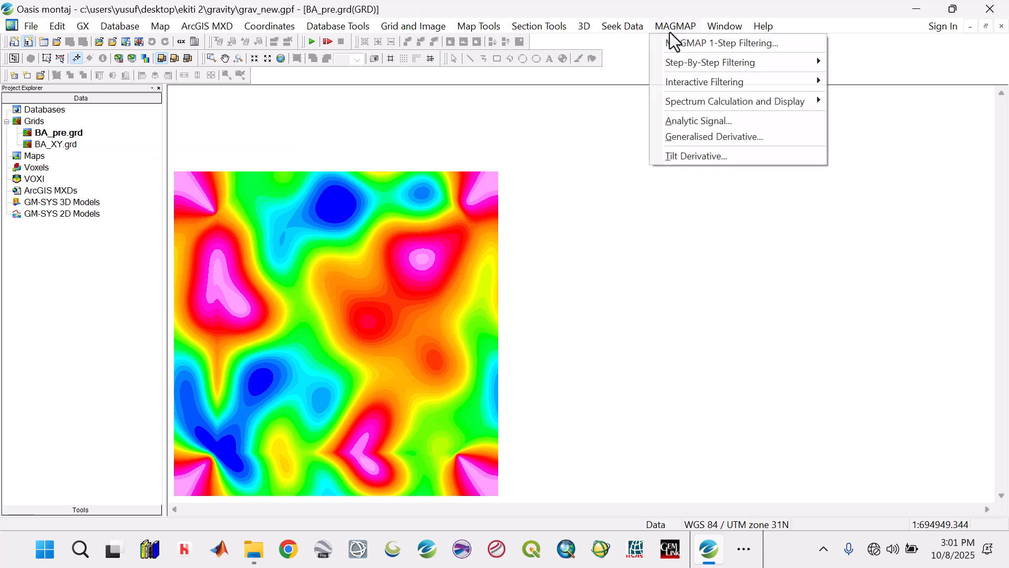
mouse_move(661, 62)
mouse_move(668, 79)
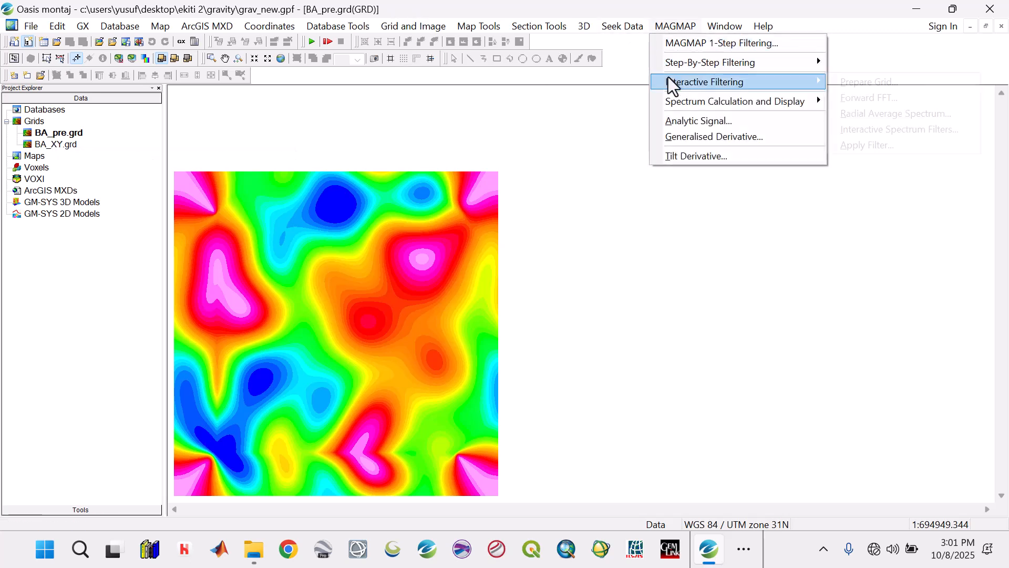
left_click(840, 95)
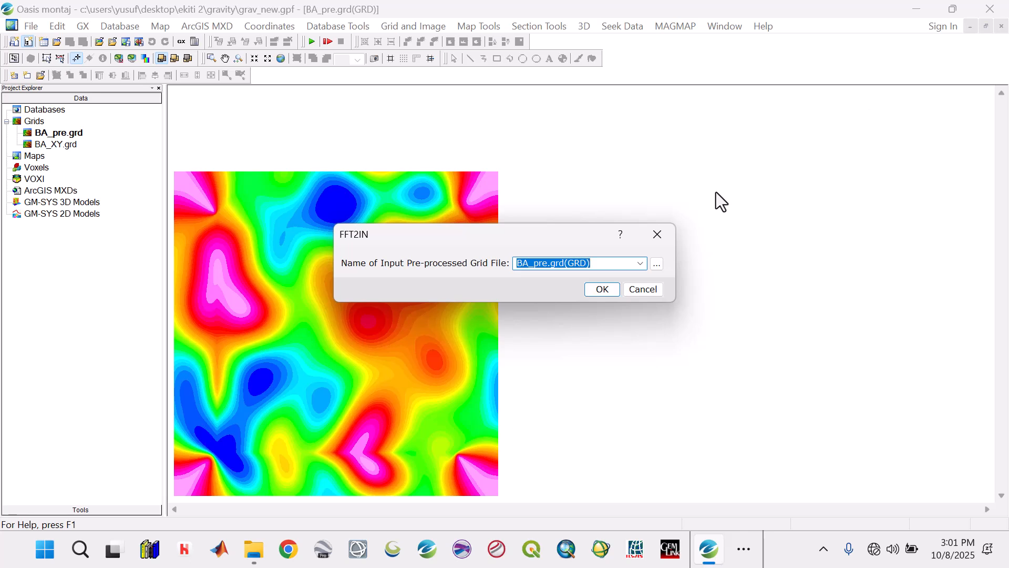
left_click(600, 285)
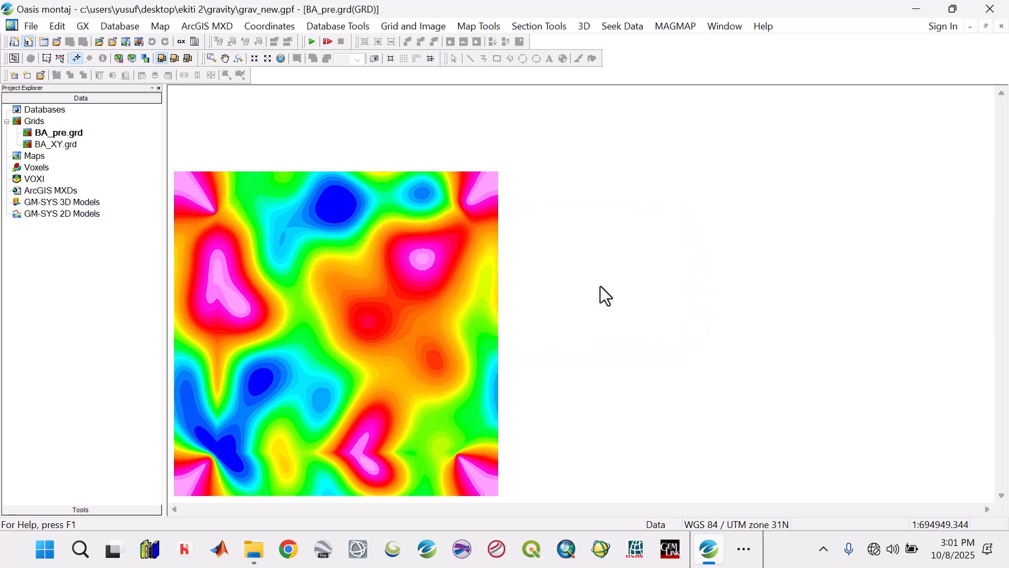
Step: Calculate the radially averaged spectrum of the BA_pre_trn.grd transform, naming the output spectrum file BA
left_click(658, 29)
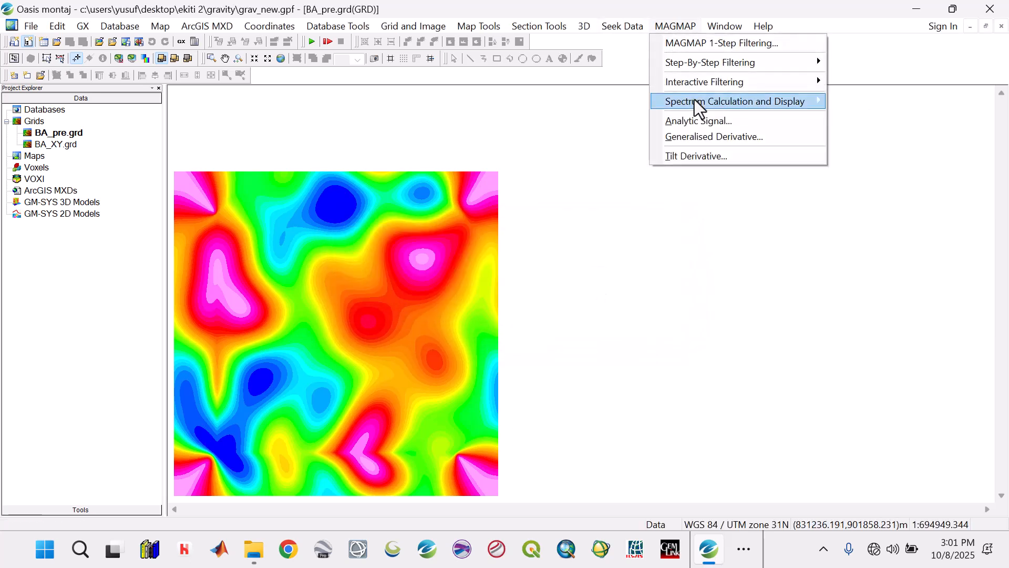
mouse_move(712, 82)
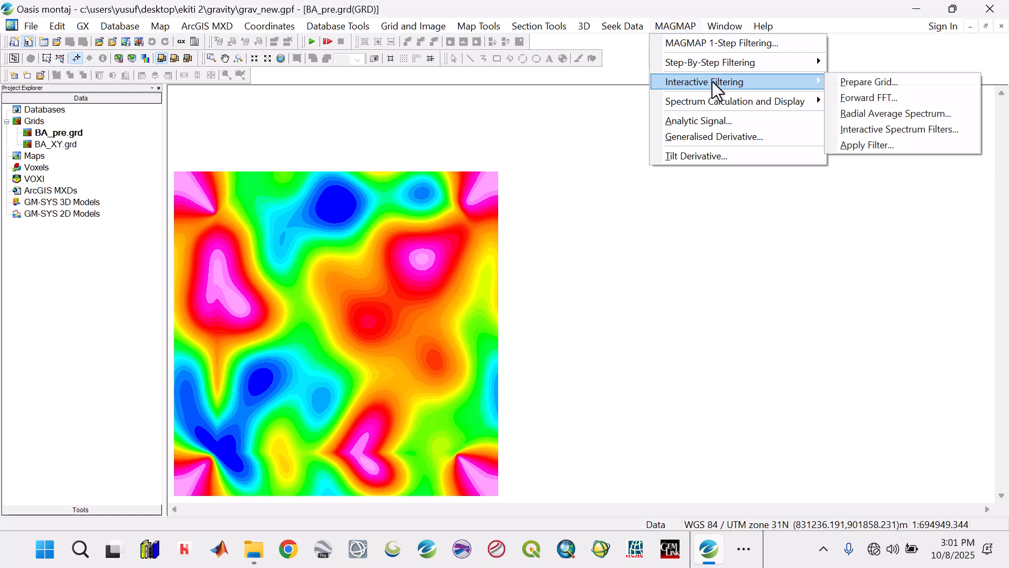
left_click(893, 112)
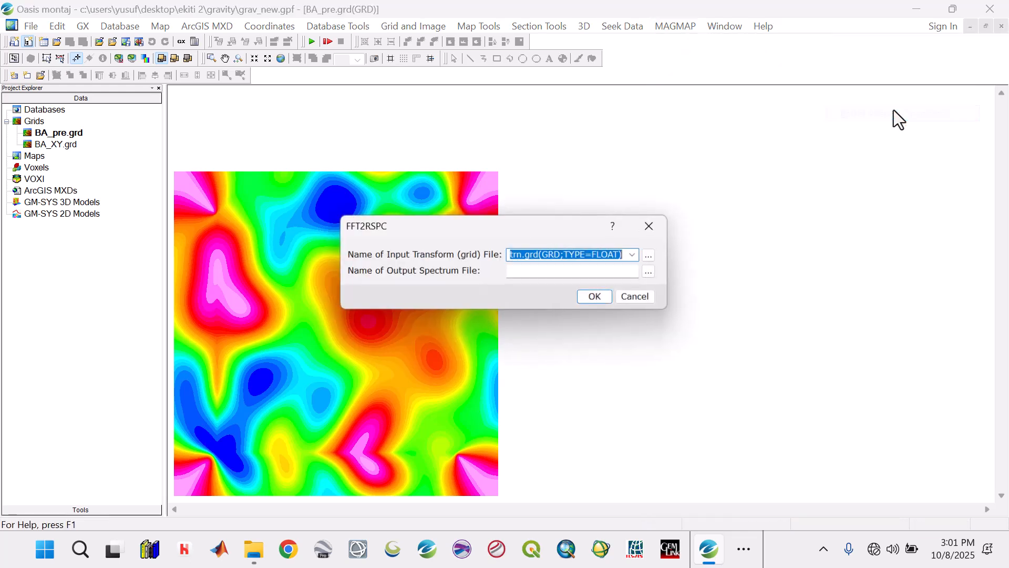
left_click(562, 271)
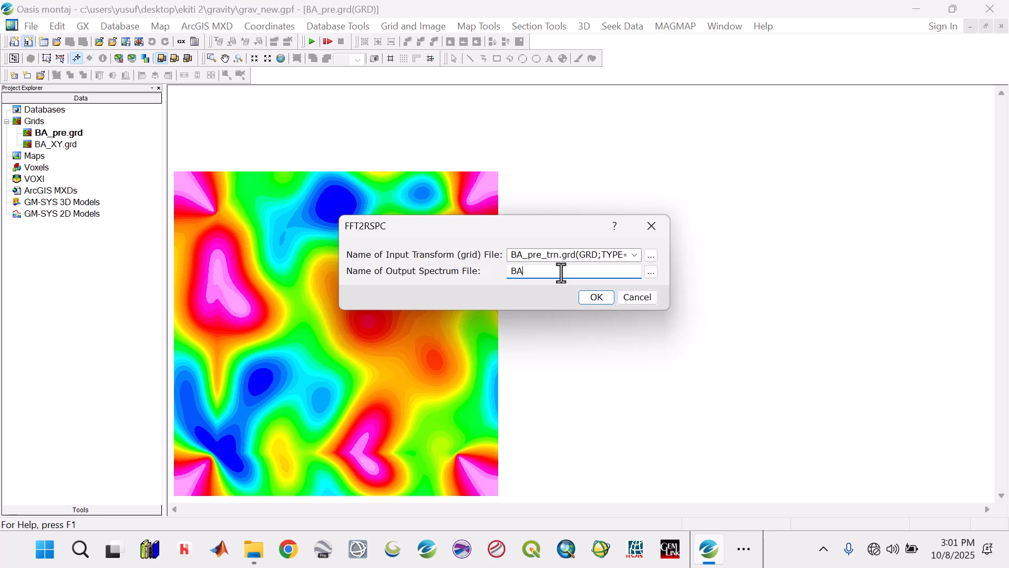
left_click(601, 299)
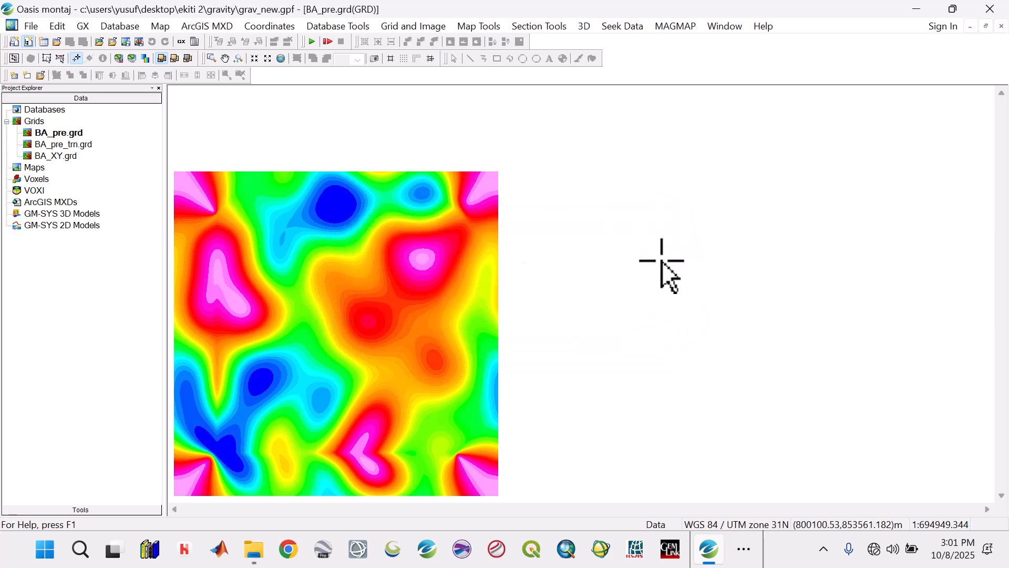
Step: Create and display the spectrum map from the BA.SPC spectrum file
left_click(679, 27)
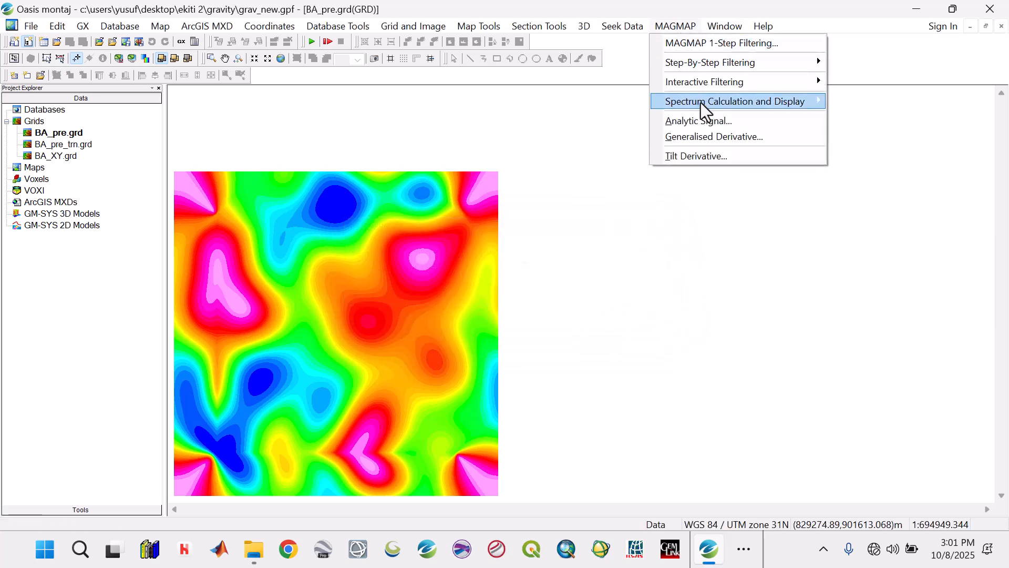
mouse_move(710, 101)
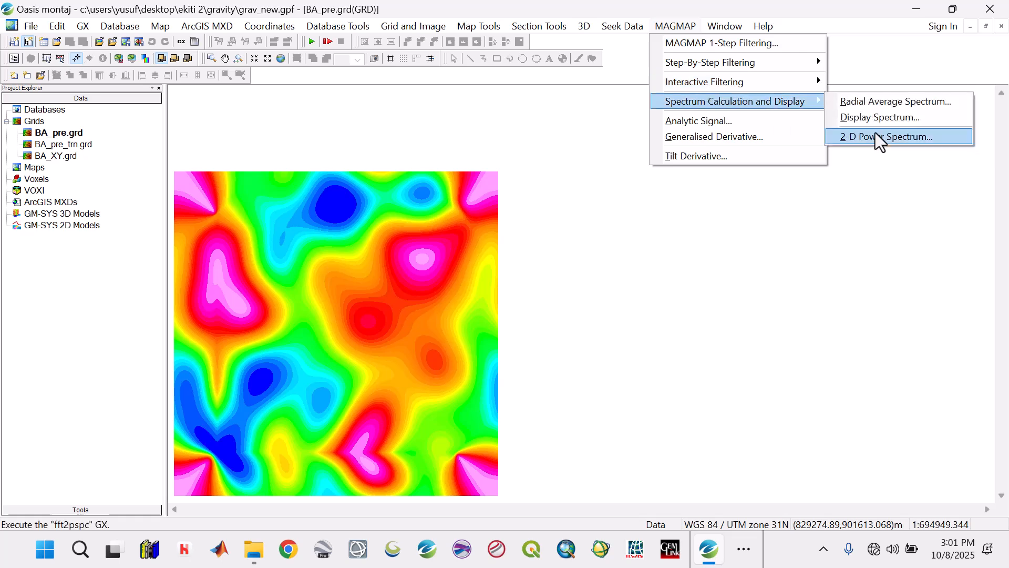
left_click(868, 117)
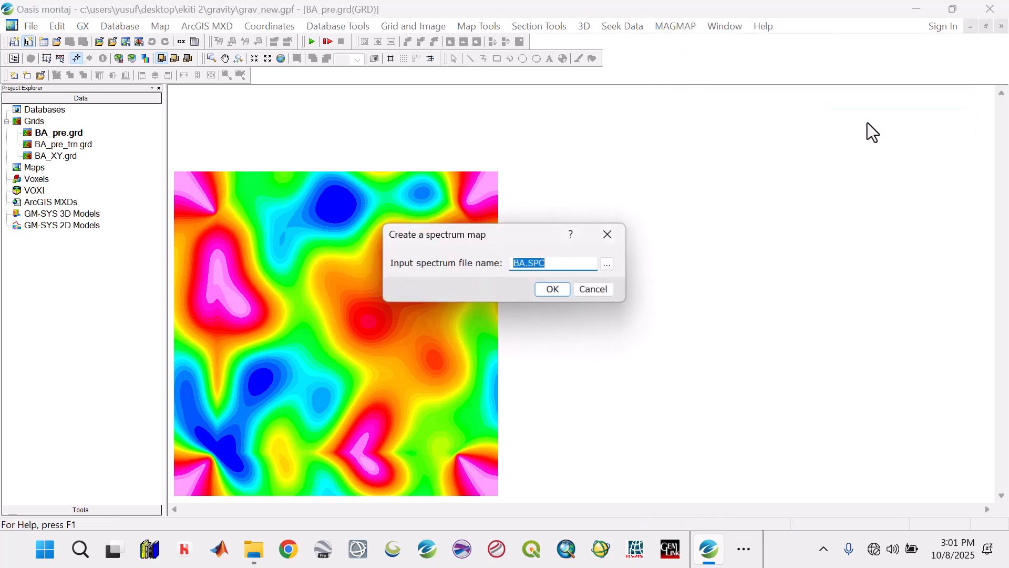
left_click(550, 293)
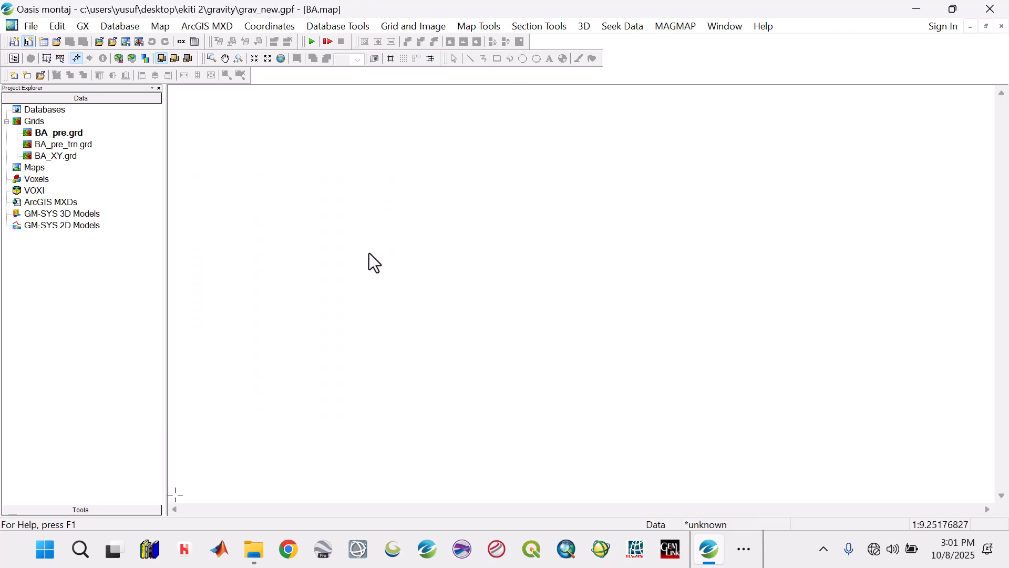
left_click(285, 54)
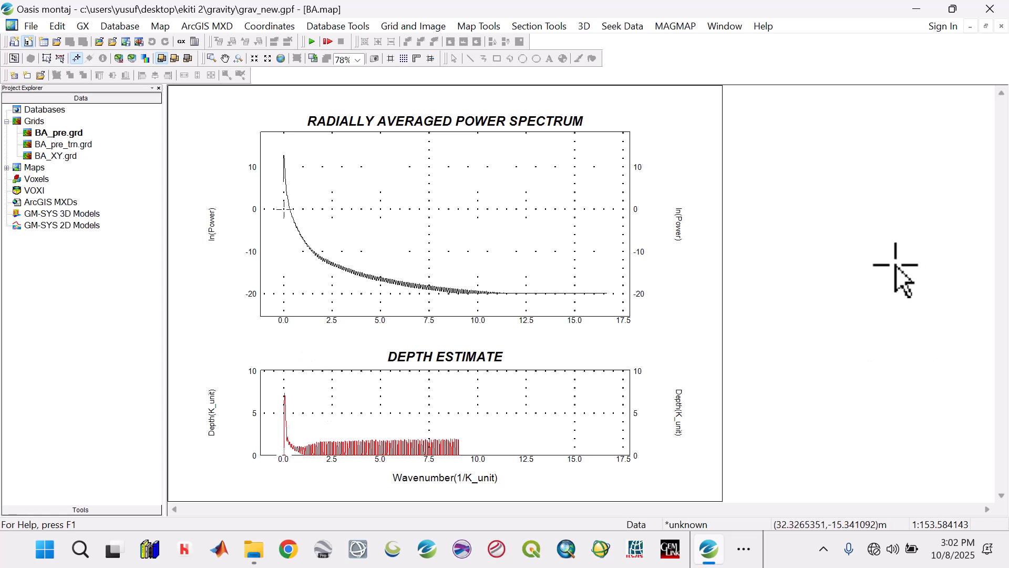
left_click(676, 28)
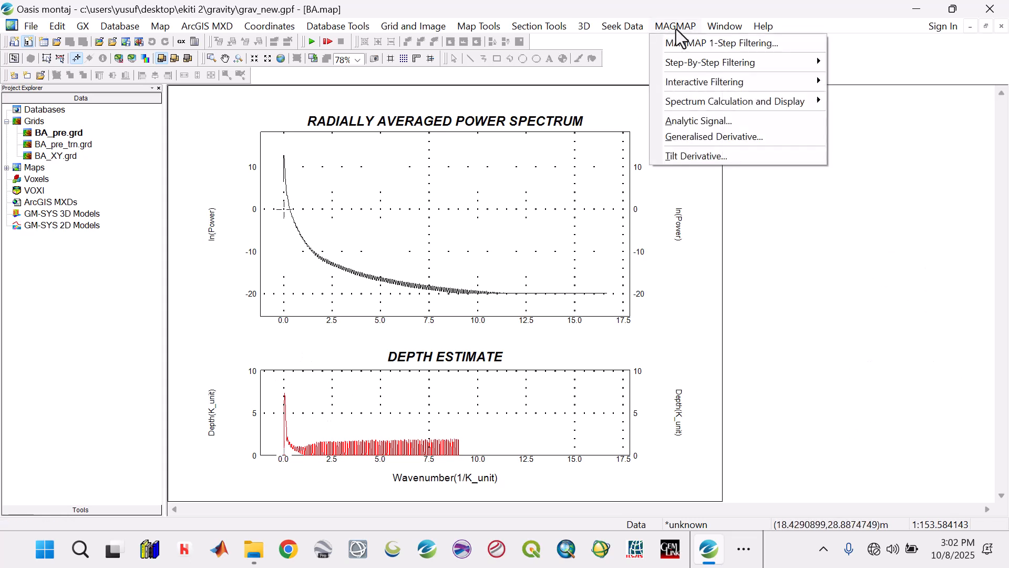
mouse_move(693, 103)
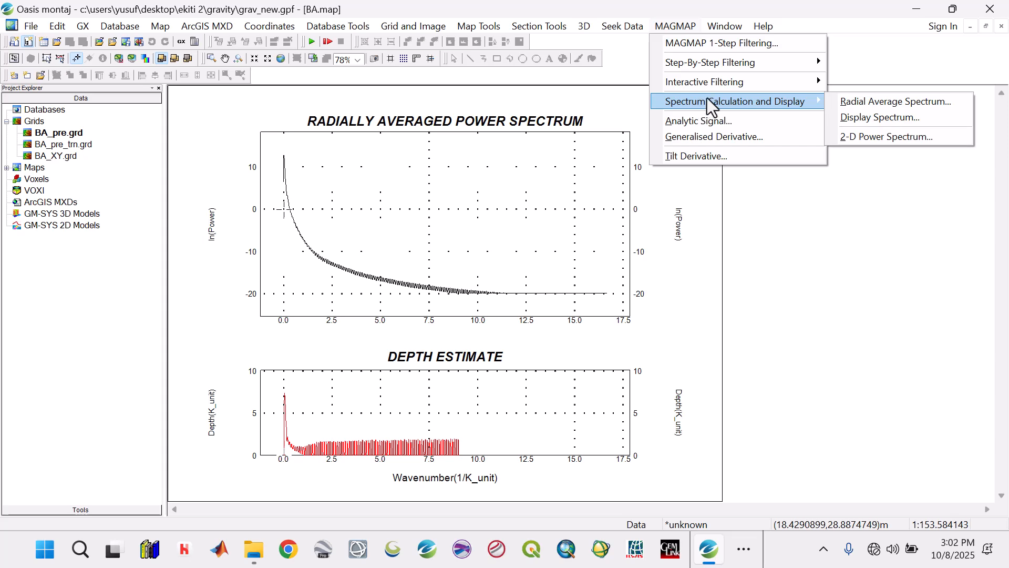
mouse_move(724, 84)
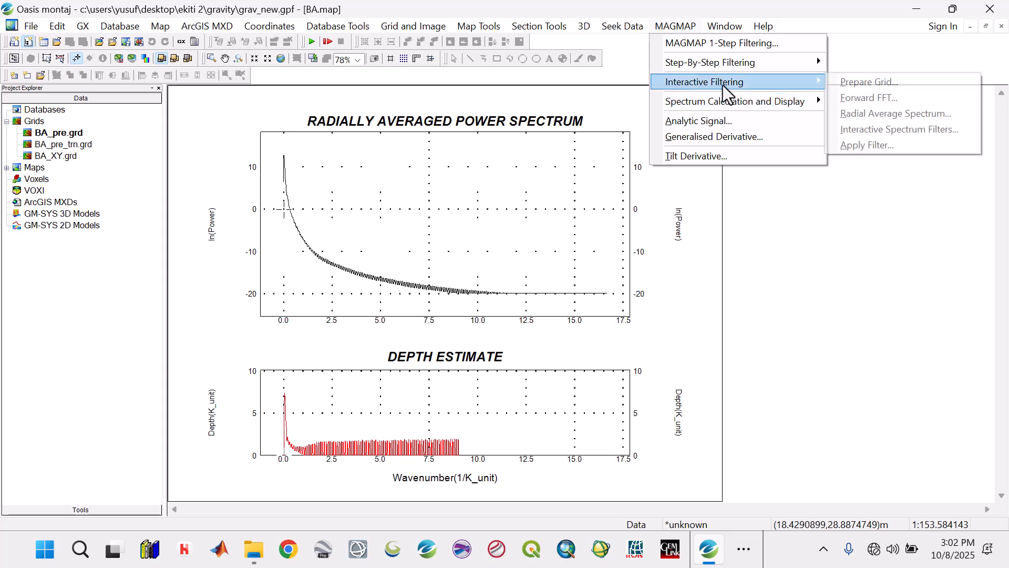
left_click(852, 132)
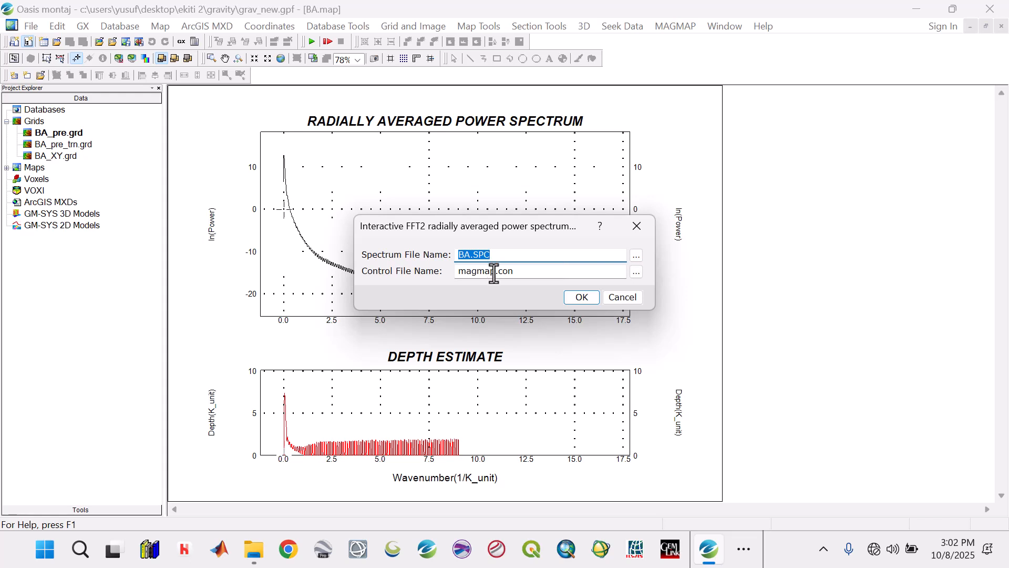
type("1")
left_click(637, 227)
Step: Start the interactive spectrum filter on BA.SPC with the control file named magmap1.con
left_click(691, 26)
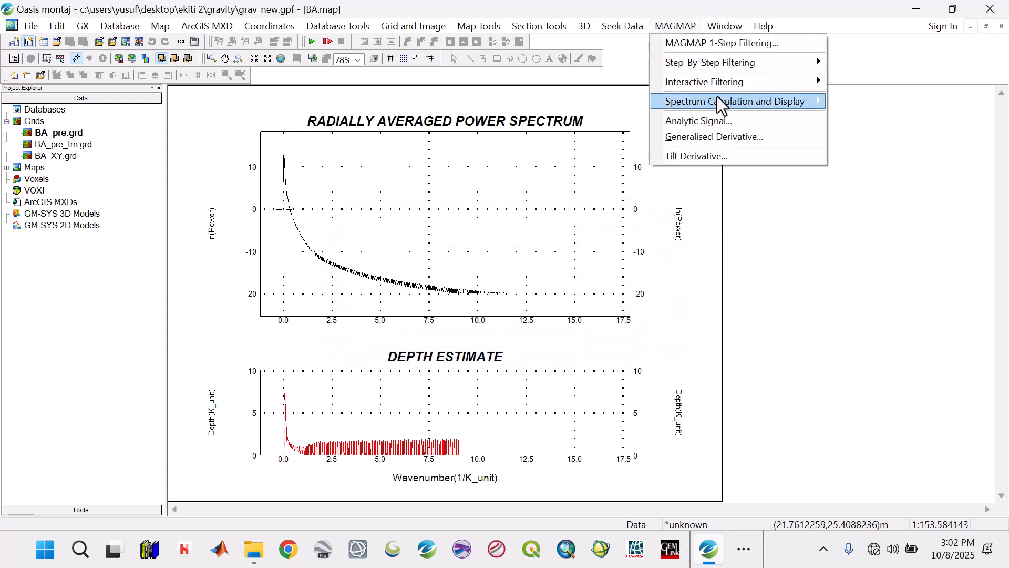
mouse_move(721, 84)
left_click(875, 127)
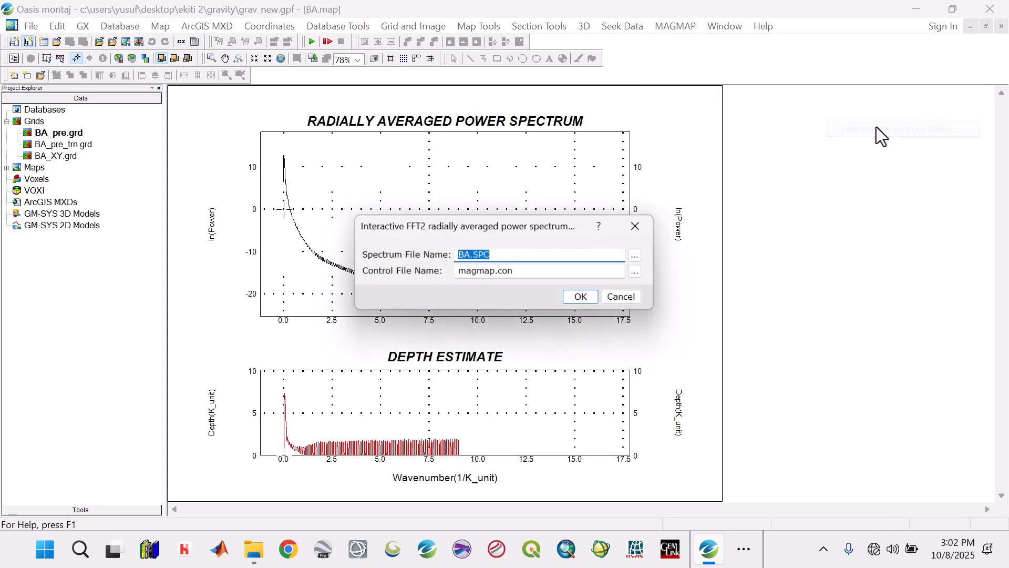
left_click(493, 273)
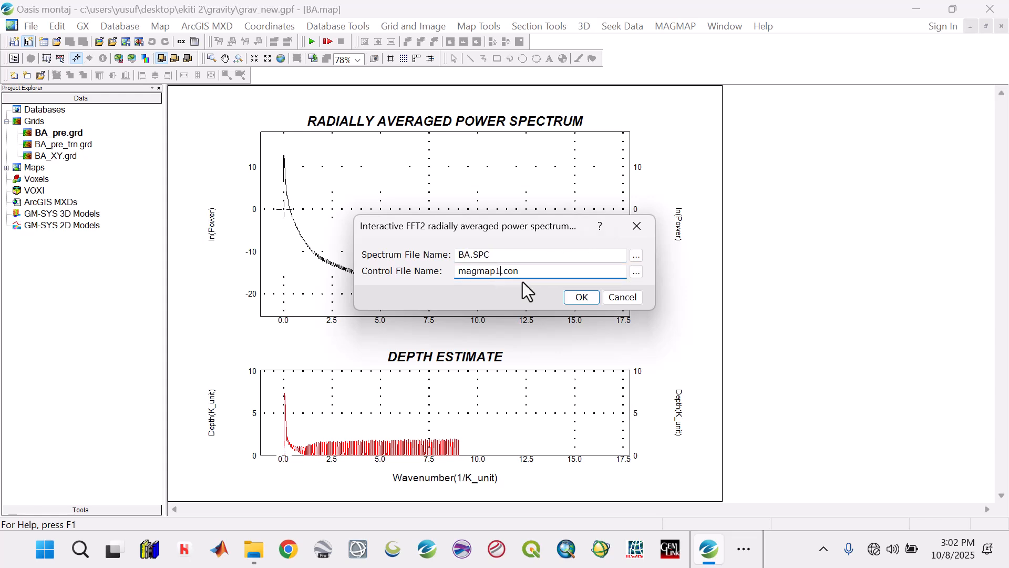
left_click(583, 295)
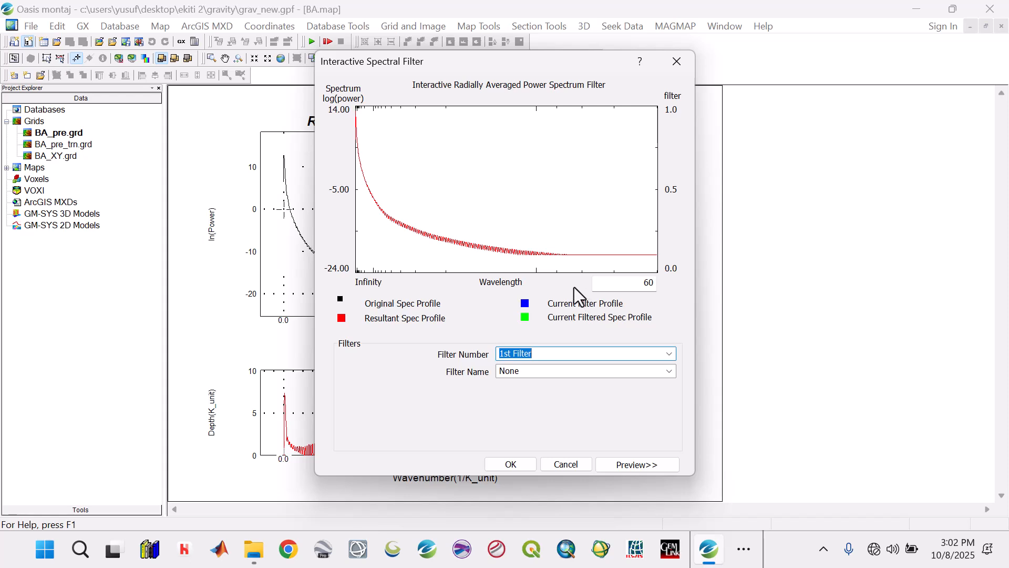
Step: Assign the Bandpass Filter as the 1st Filter and show the original and filtered grid previews
left_click(667, 356)
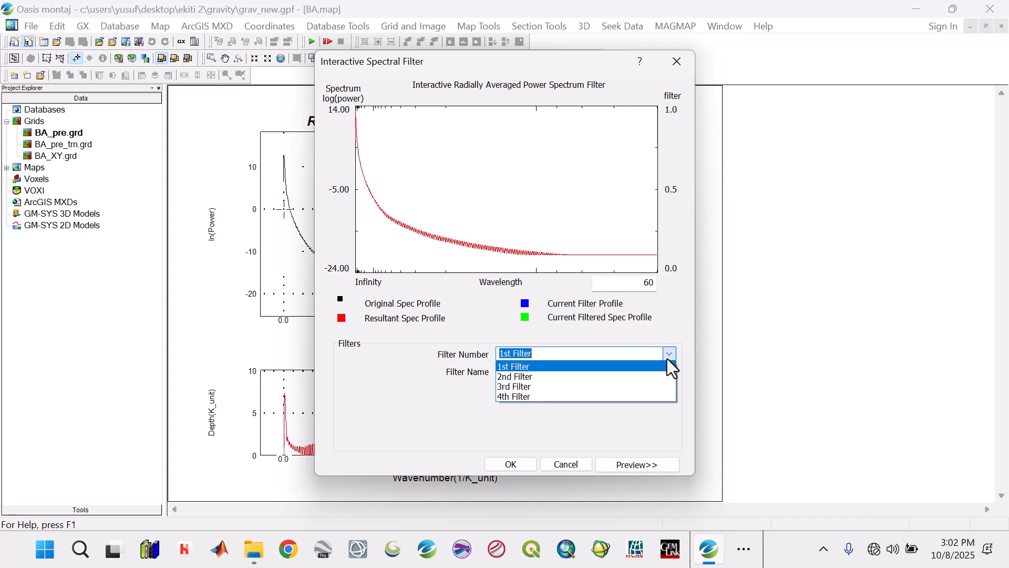
left_click(665, 367)
left_click(669, 371)
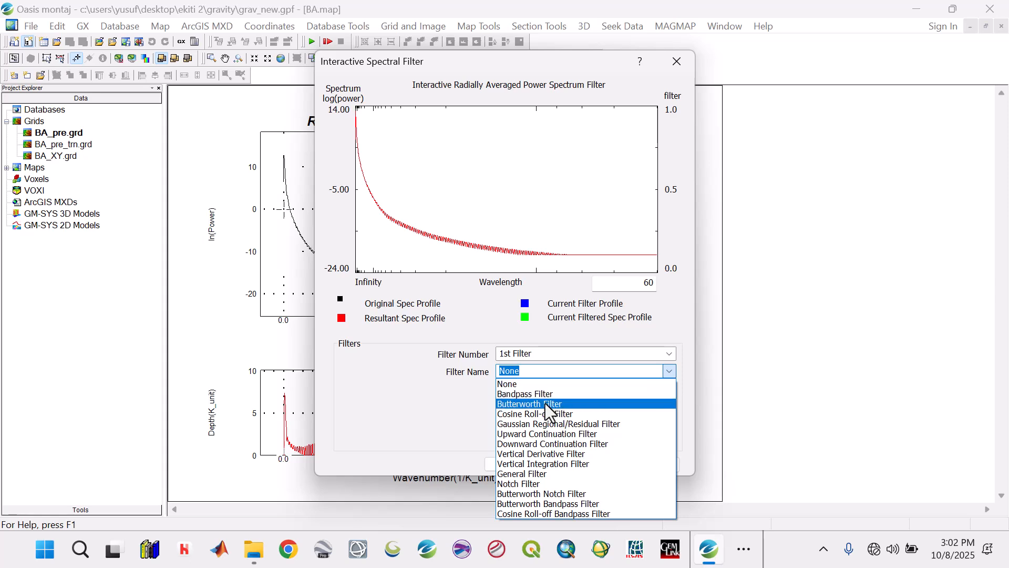
left_click(548, 397)
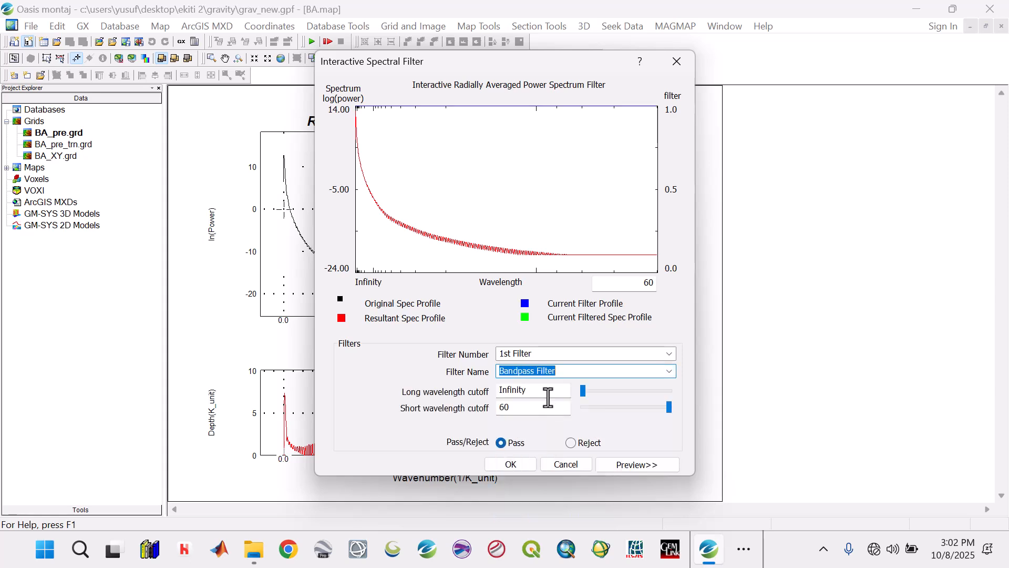
left_click(629, 465)
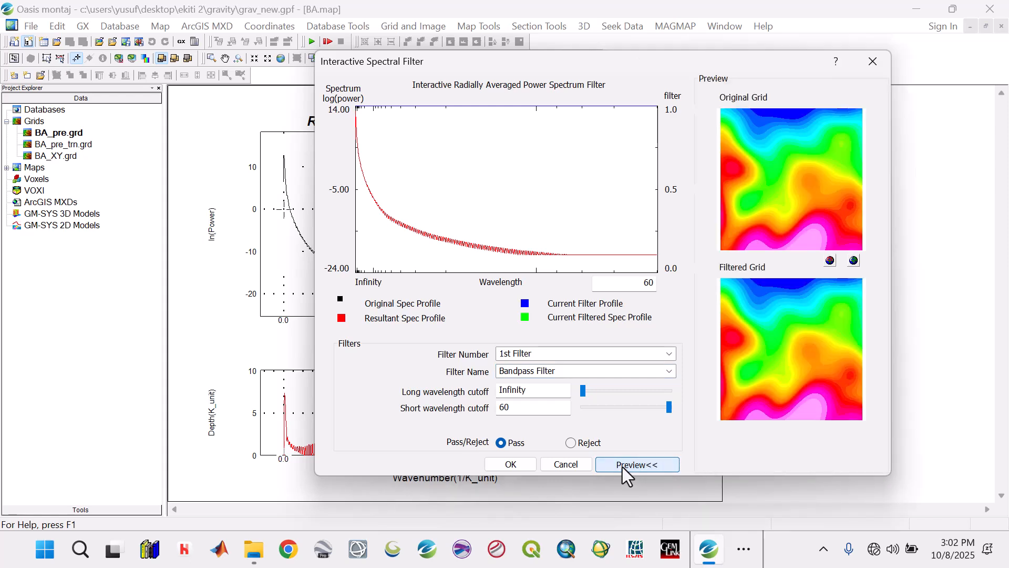
left_click_drag(535, 71, 454, 60)
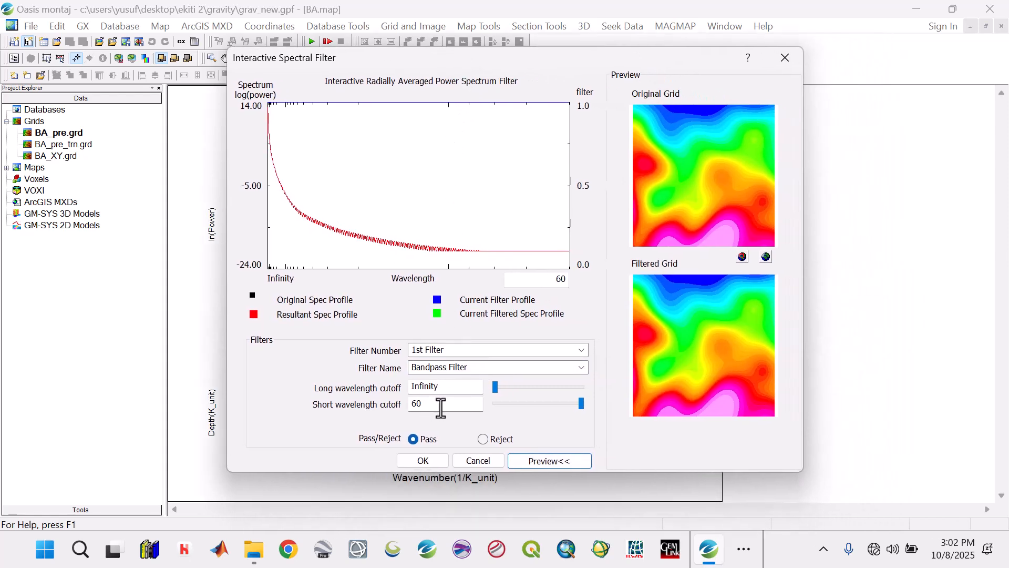
Step: Set the bandpass short wavelength cutoff to 89.5 and raise the long wavelength cutoff to about 6000 while comparing filtered previews
left_click(499, 390)
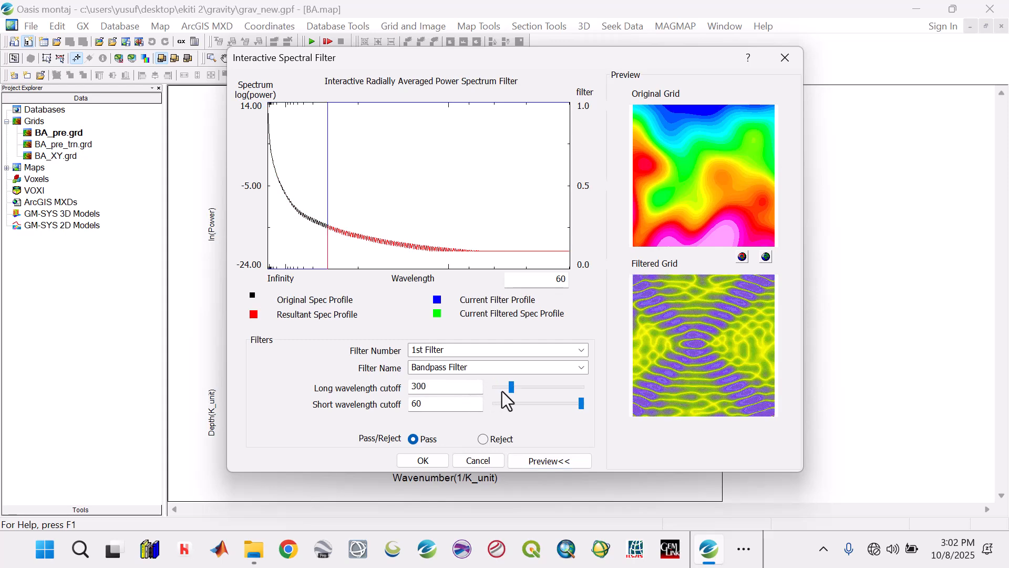
left_click_drag(511, 387, 502, 389)
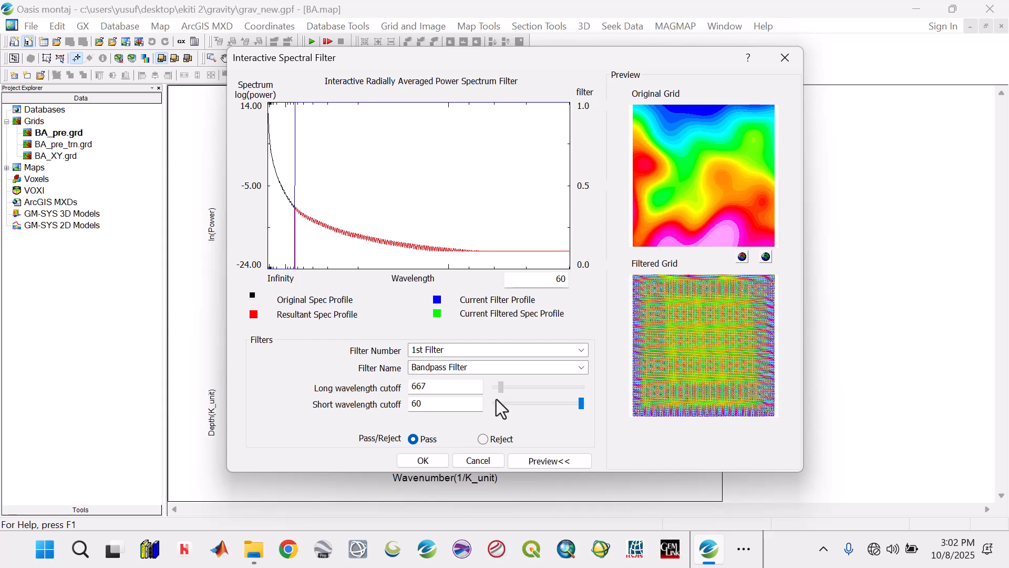
left_click_drag(582, 405, 553, 403)
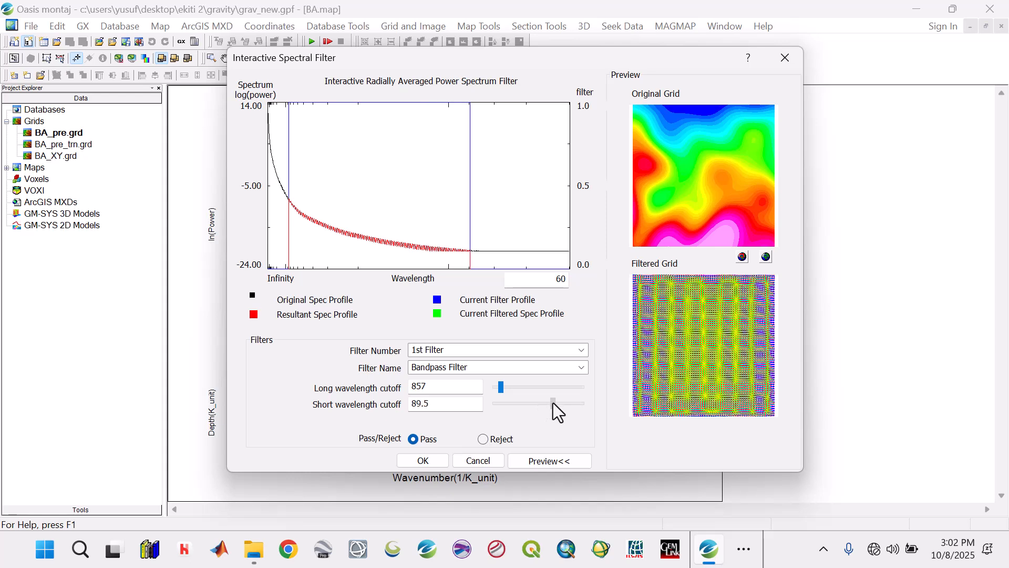
left_click(509, 390)
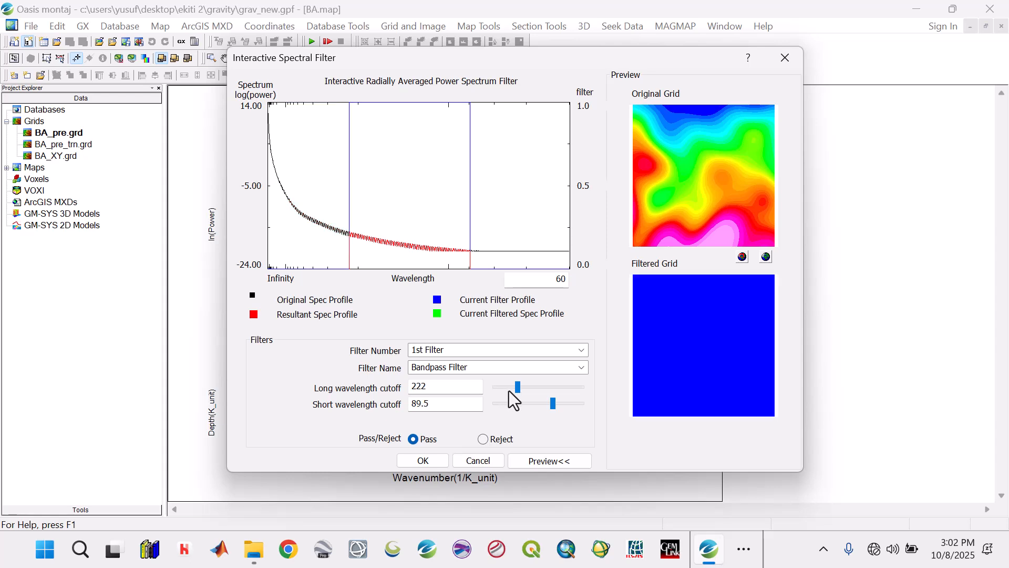
left_click_drag(518, 388, 496, 373)
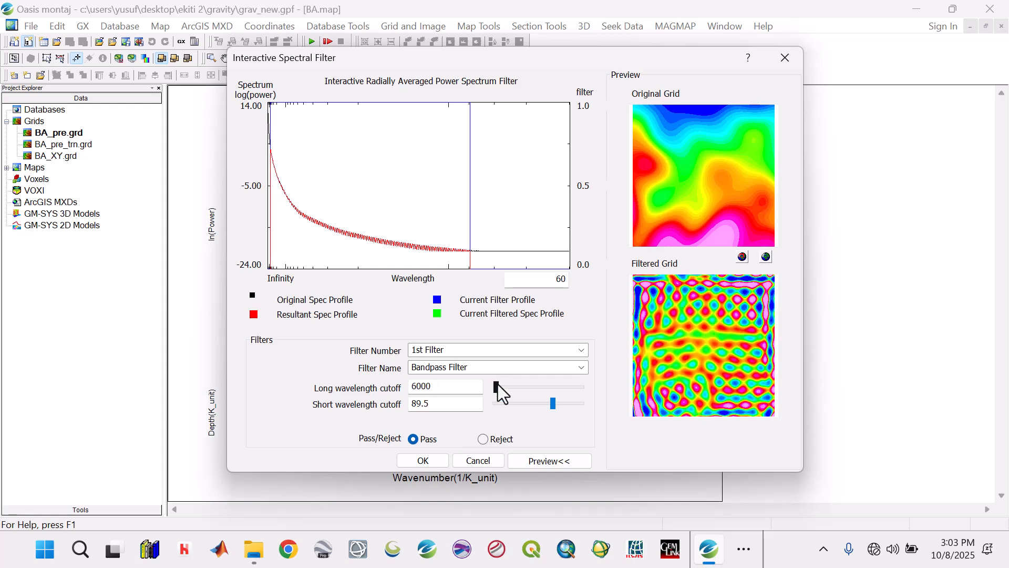
Step: Try successive long wavelength cutoffs between 4000 and 11000 in the preview and set the cutoff to 12000
left_click(418, 386)
type("59")
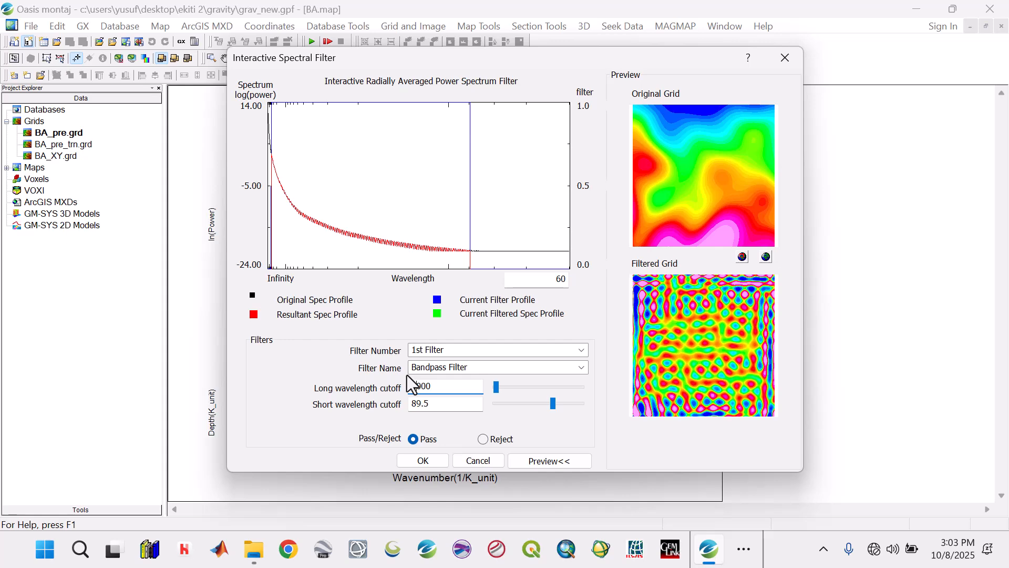
type("0")
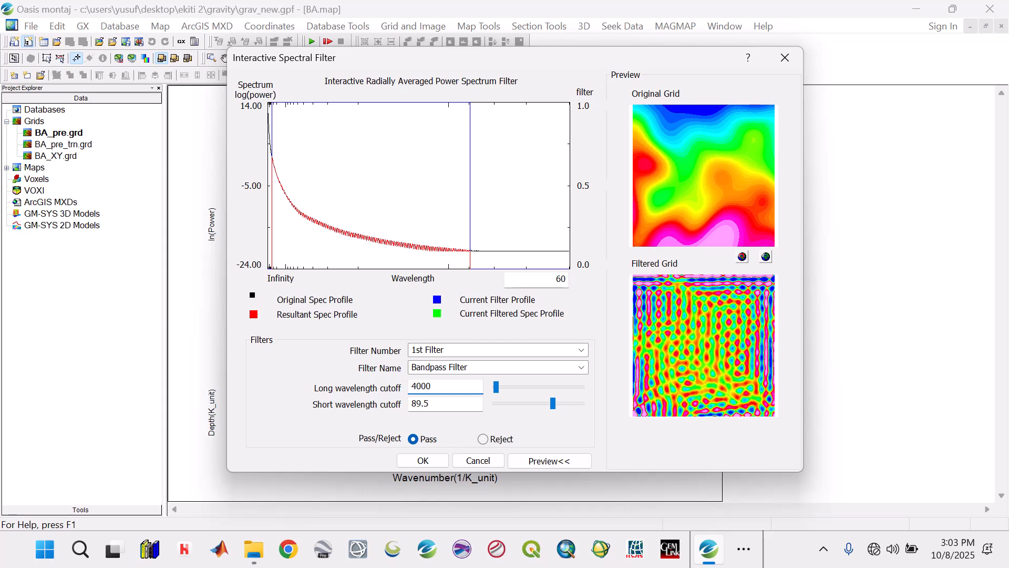
type("7")
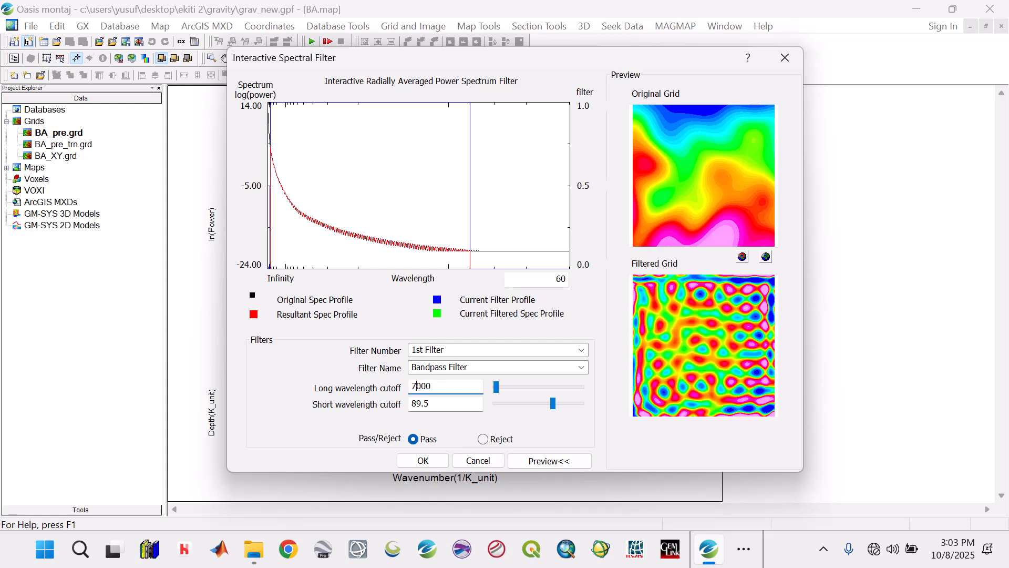
key("BackSpace")
type("8")
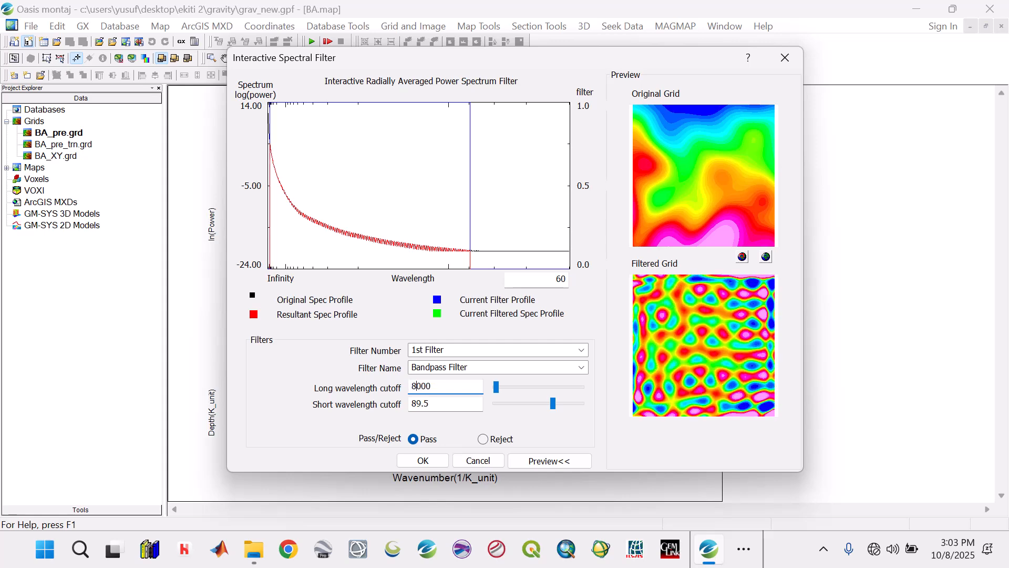
key("BackSpace")
type("9")
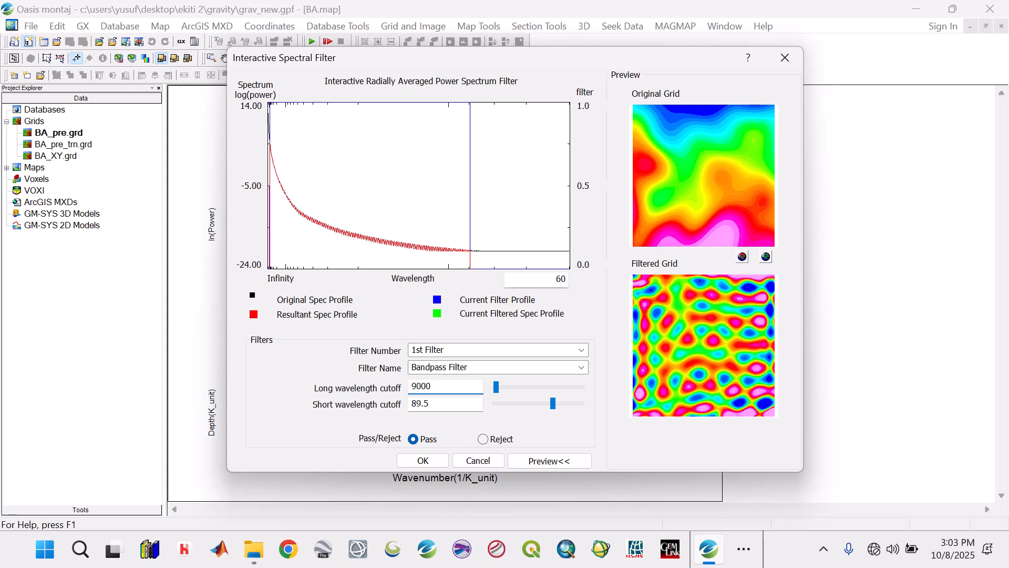
key("BackSpace")
type("10")
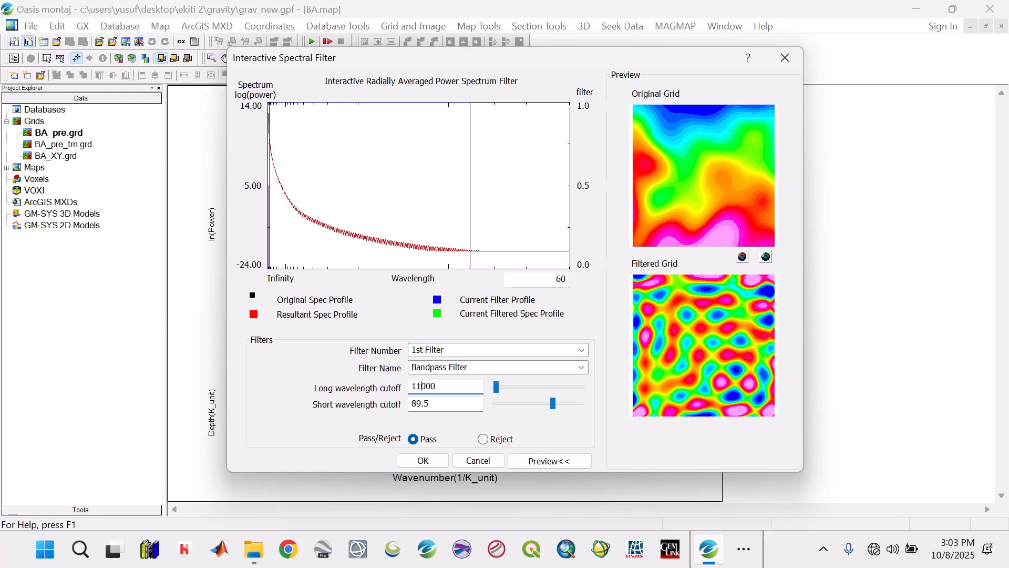
type("1")
key("BackSpace")
type("2")
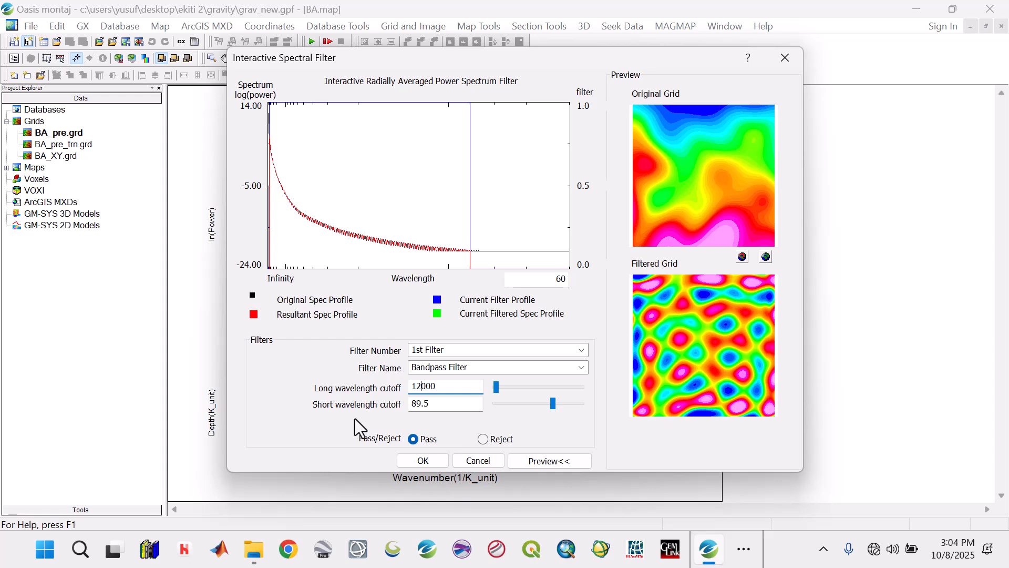
Step: Test the Reject option and a 13000 long wavelength cutoff, and accept the bandpass filter with Pass and 12000
left_click(483, 439)
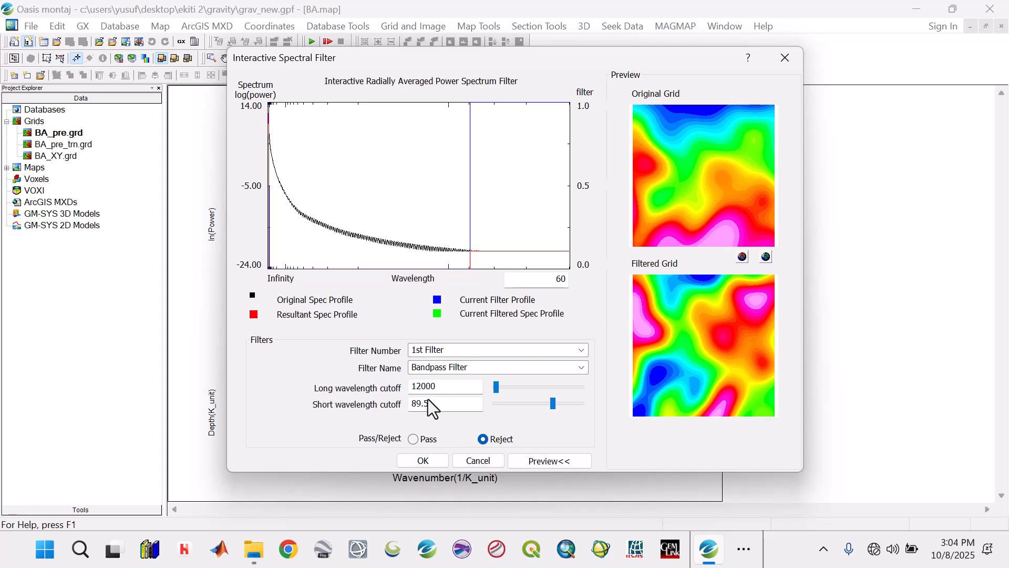
left_click(413, 440)
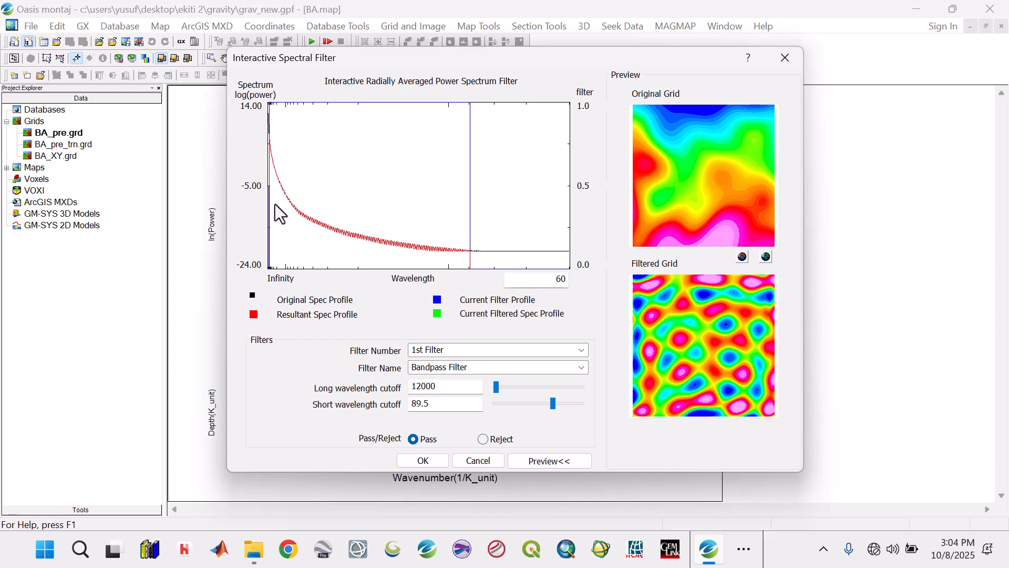
left_click(421, 387)
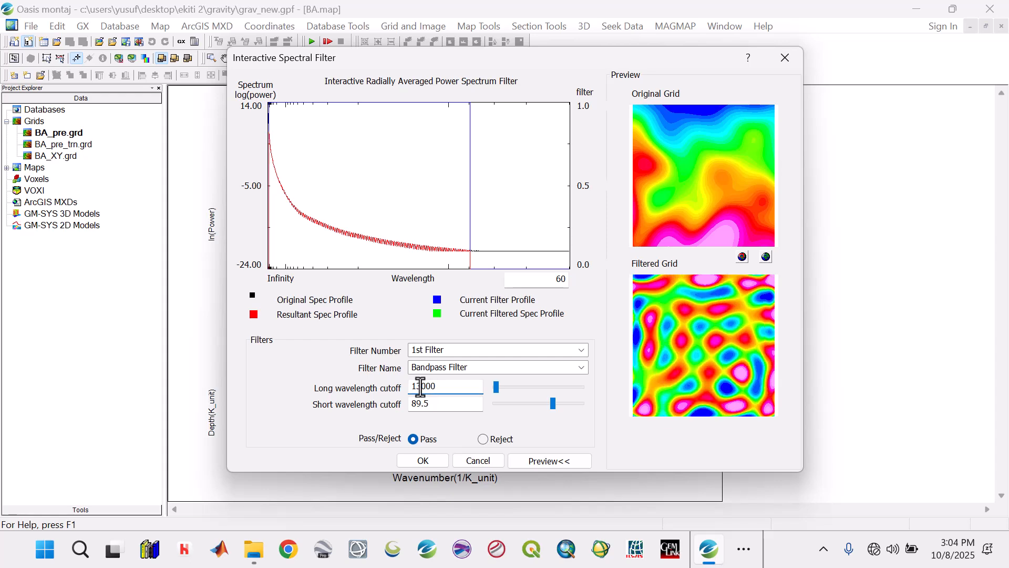
key("BackSpace")
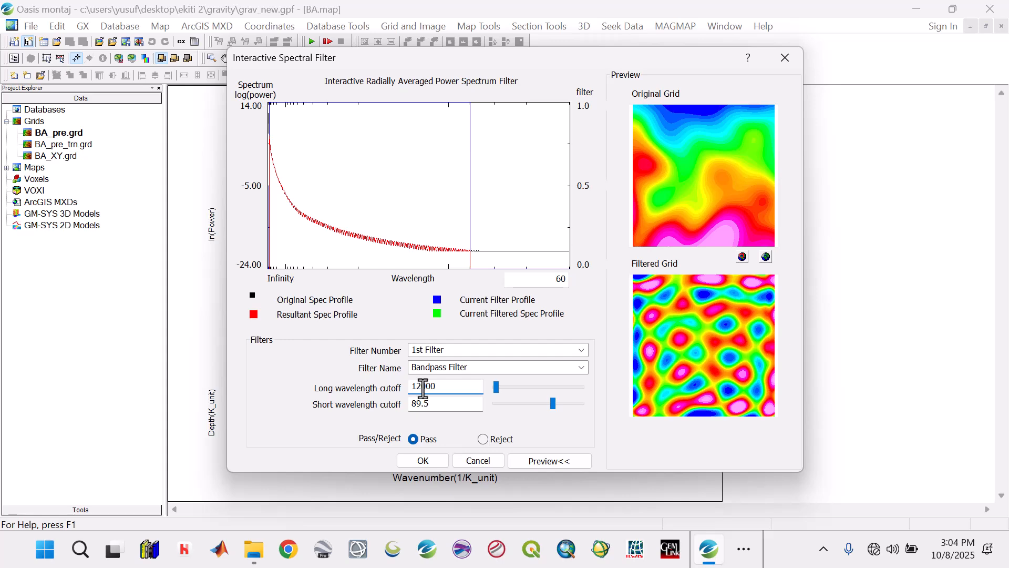
left_click(440, 466)
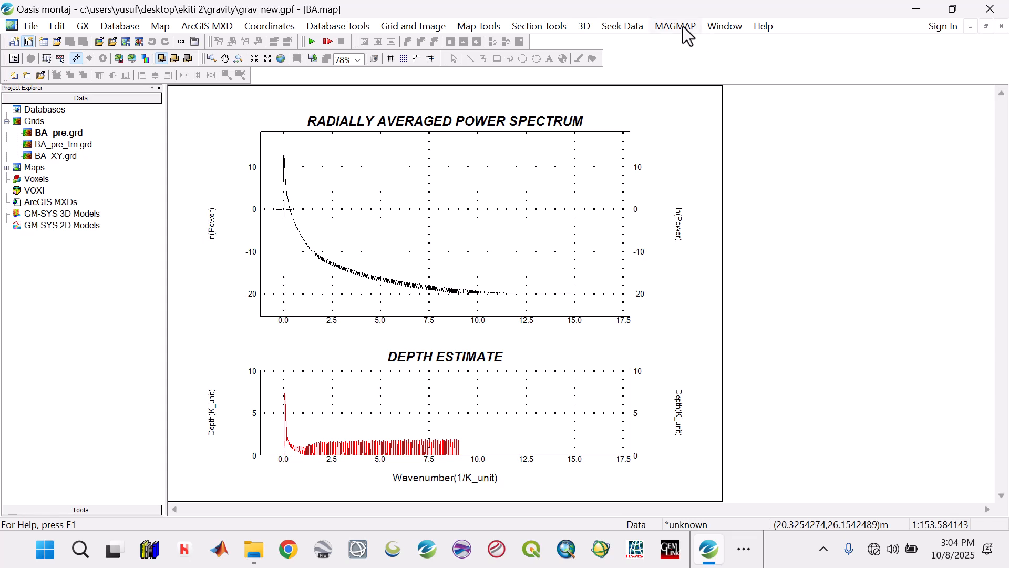
Step: Apply the magmap1.con filter to BA_pre_trn.grd with BA_XY.grd as reference, saving the output grid as BA_RES_XY
left_click(679, 27)
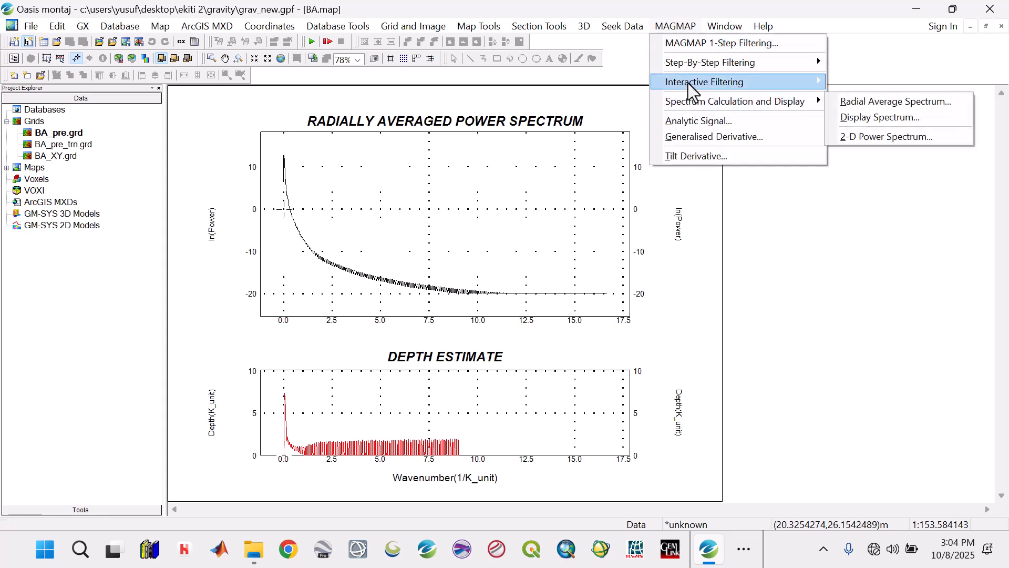
mouse_move(689, 83)
left_click(860, 144)
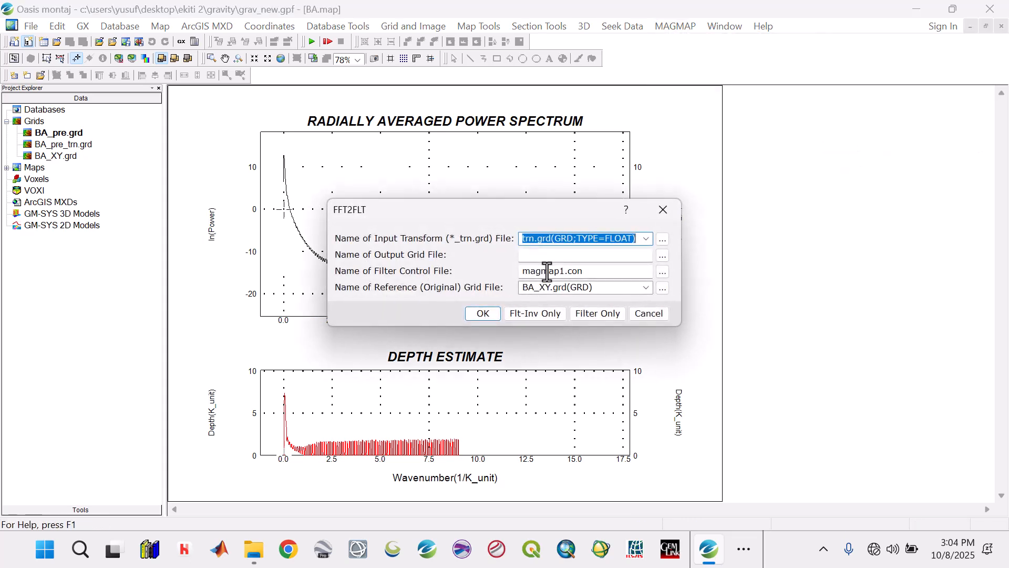
left_click(664, 257)
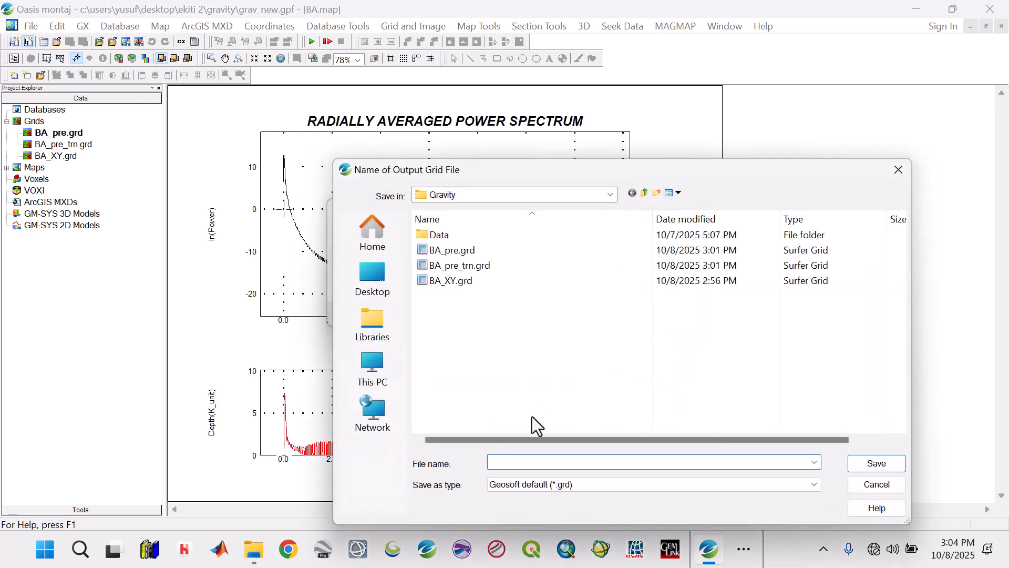
type("BA_")
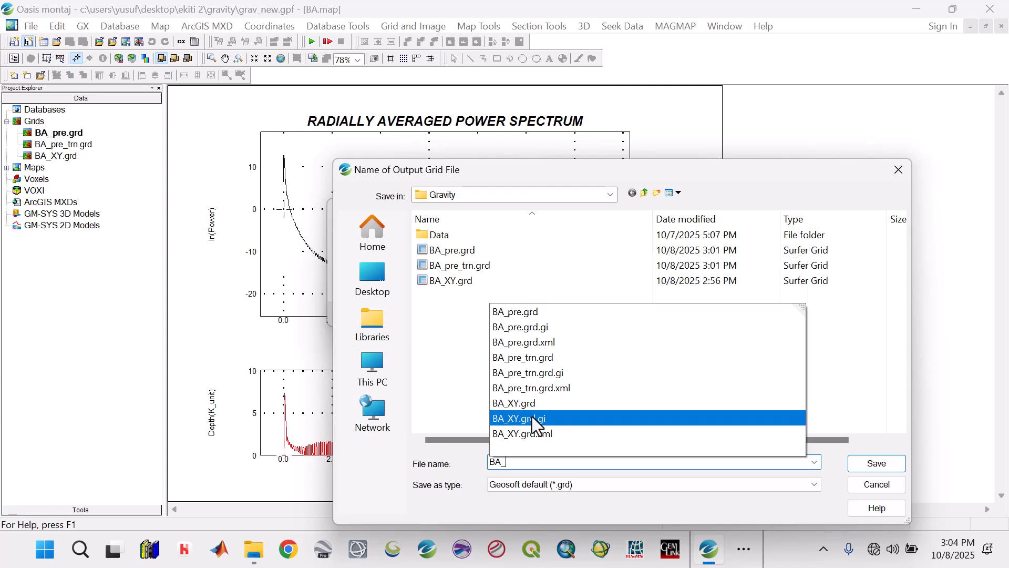
type("RES_")
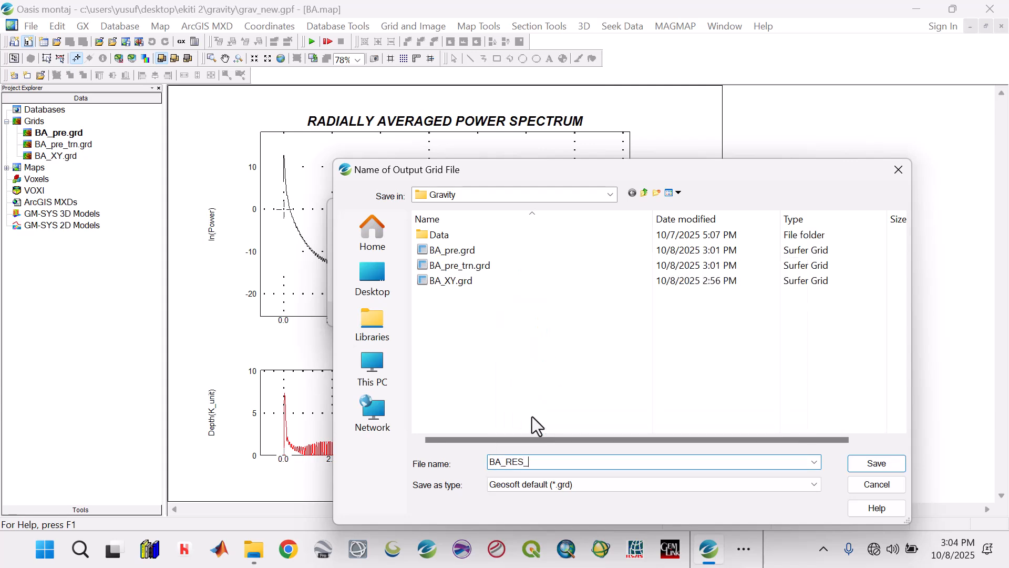
type("XY")
left_click(879, 463)
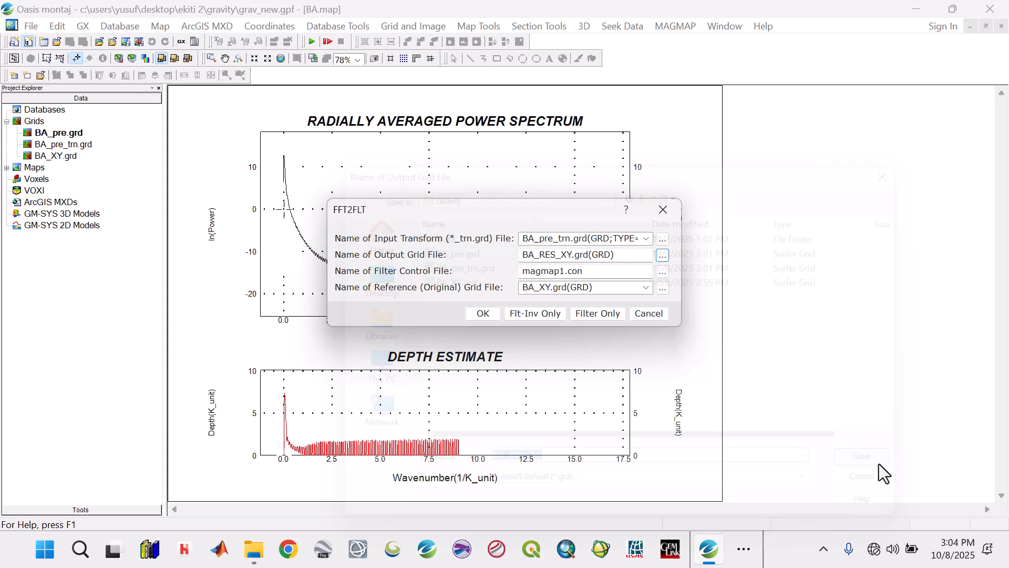
left_click(482, 313)
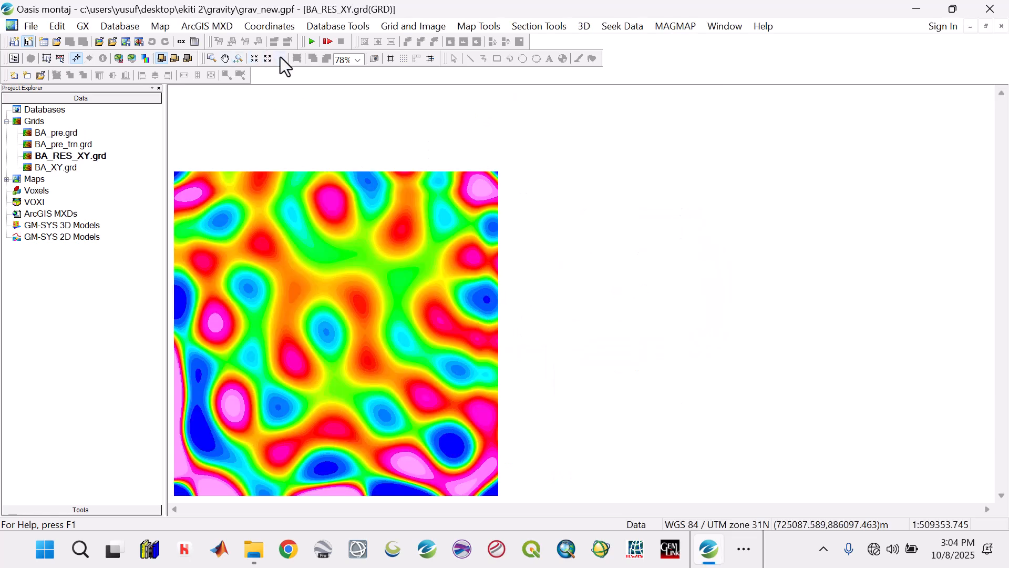
left_click(281, 58)
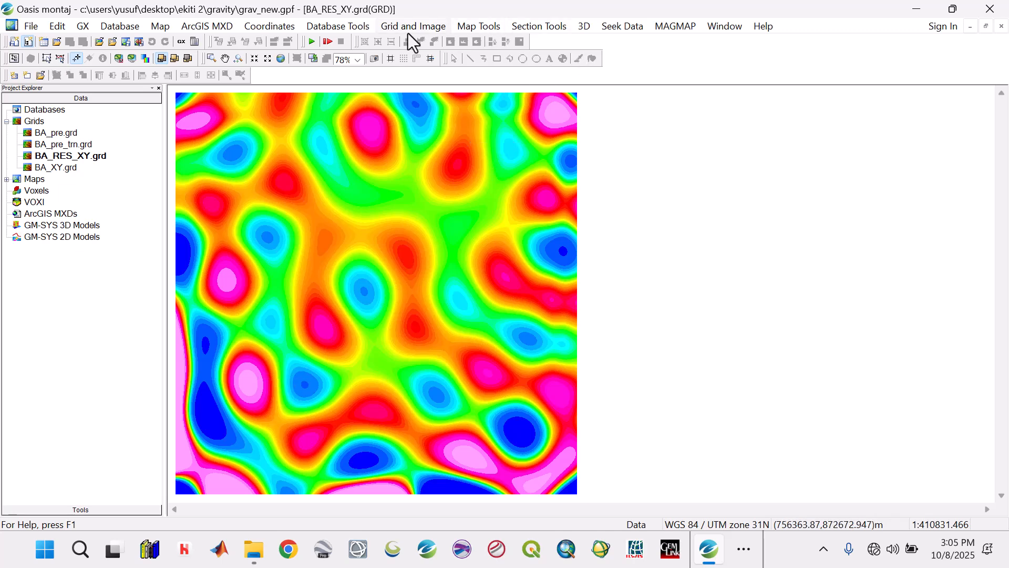
Step: Start re-projecting the grid BA_RES_XY.grd, accepting UTM zone 31N on WGS 84 as its source coordinate system
left_click(395, 28)
mouse_move(410, 129)
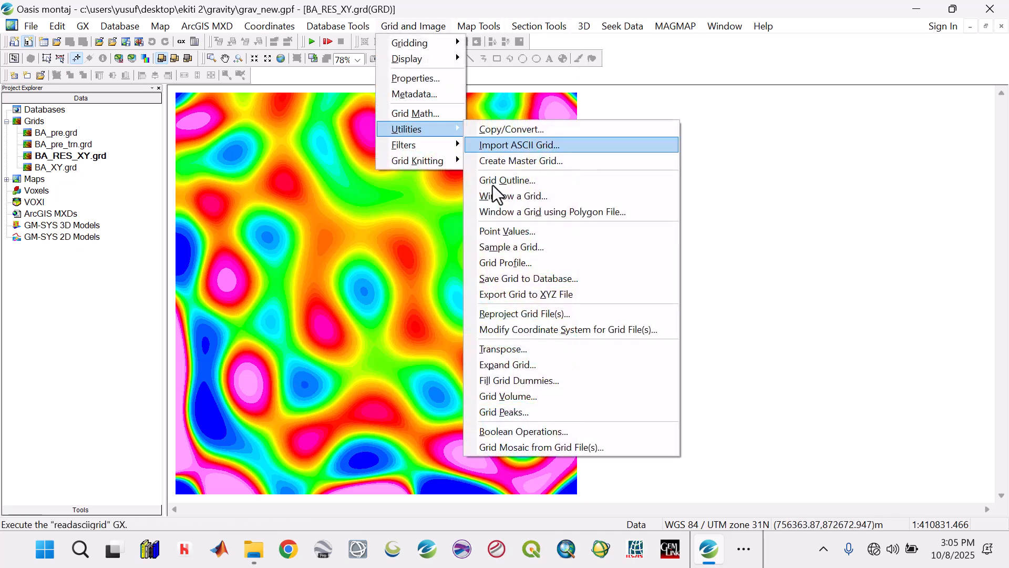
left_click(516, 311)
left_click(625, 264)
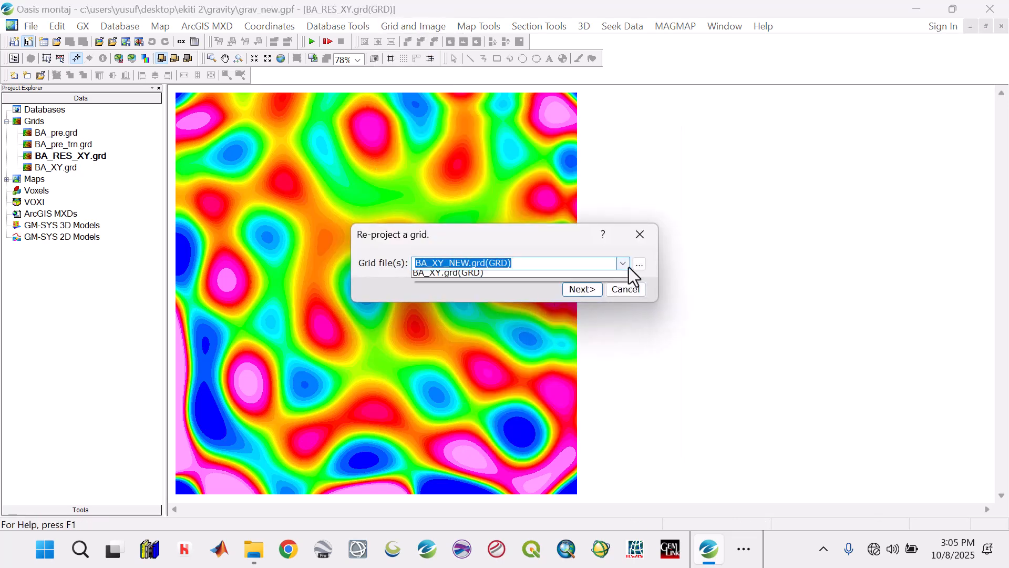
left_click(498, 296)
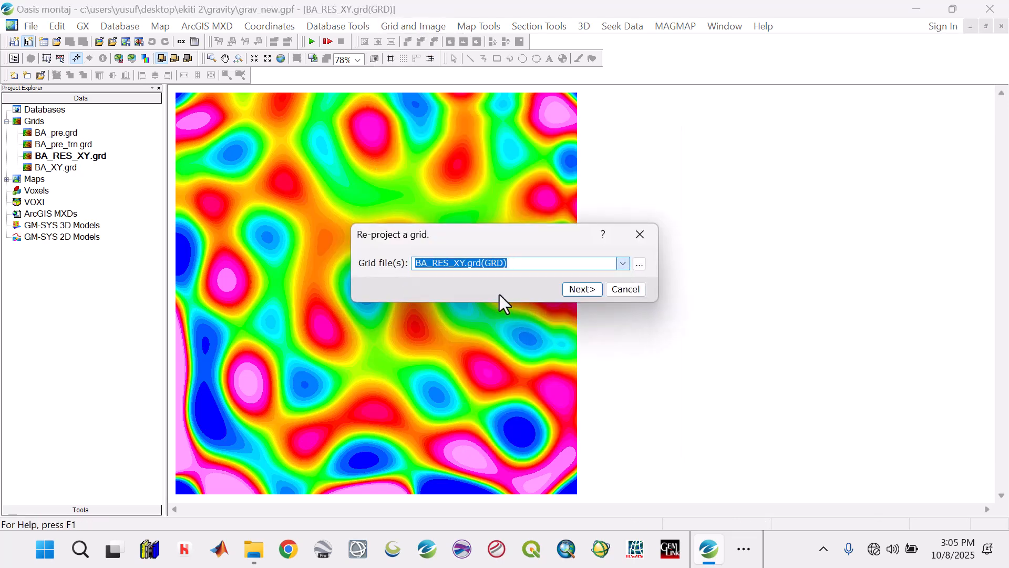
left_click(588, 292)
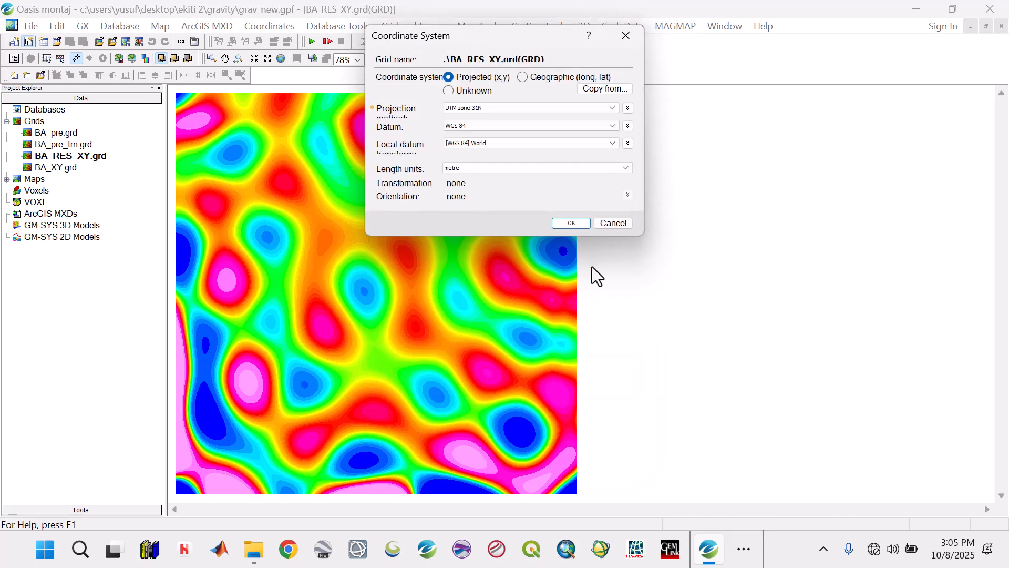
left_click(578, 226)
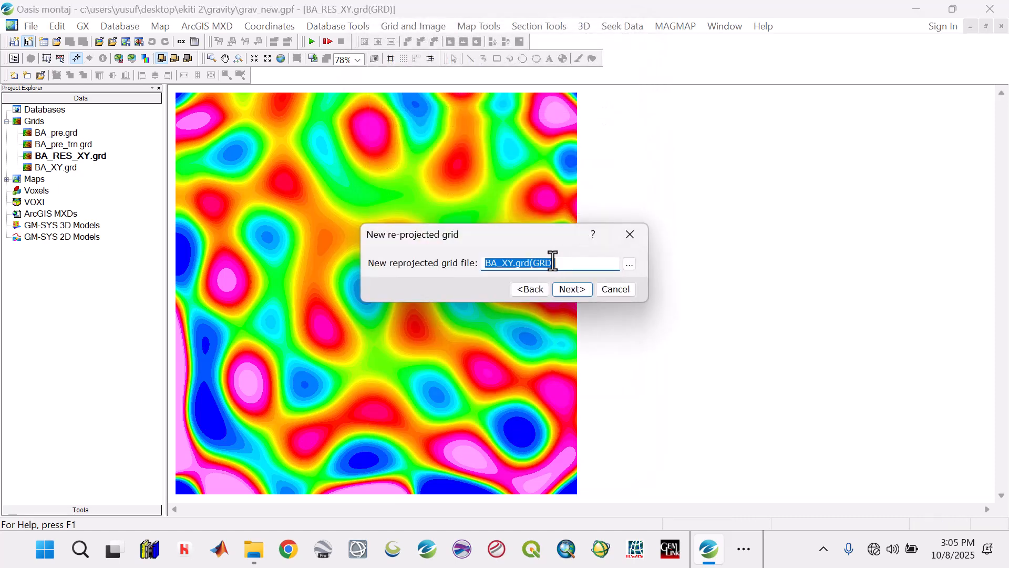
Step: Re-project to a new grid named BA_RES_LL in geographic (long, lat) WGS 84 coordinates and fit the result to the window
type("BA_RES_LL")
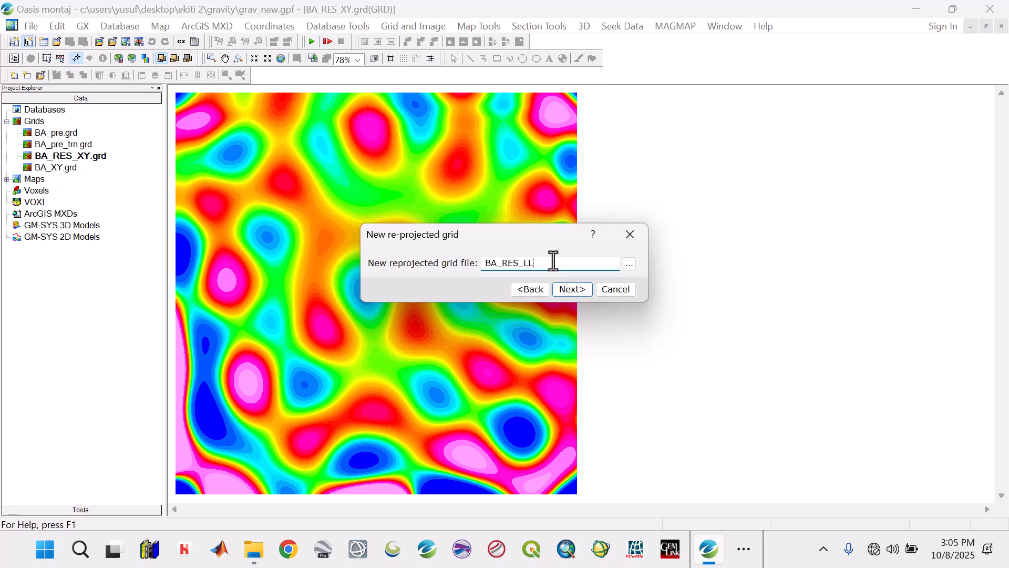
left_click(572, 289)
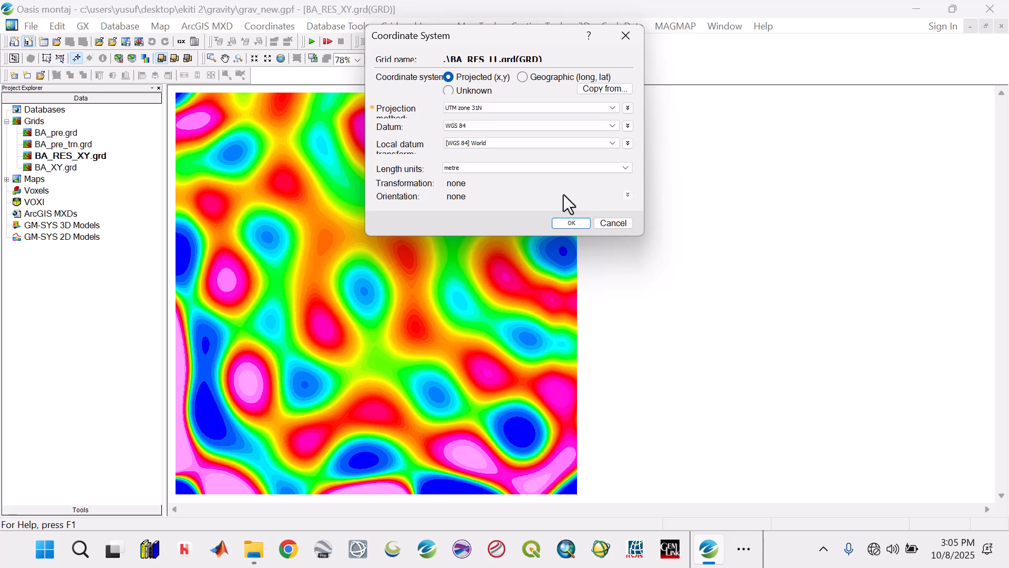
left_click(524, 77)
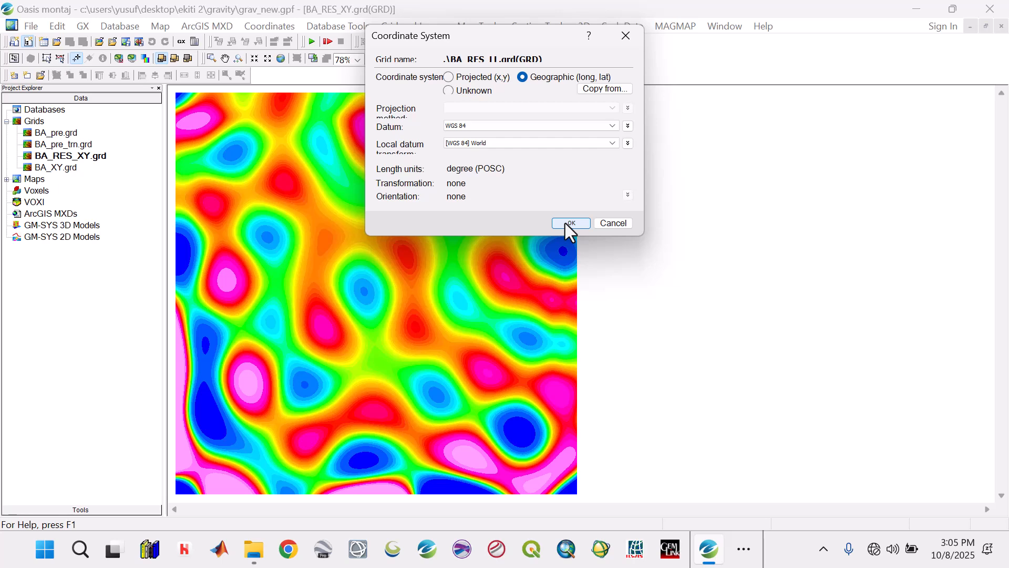
left_click(565, 222)
left_click(547, 331)
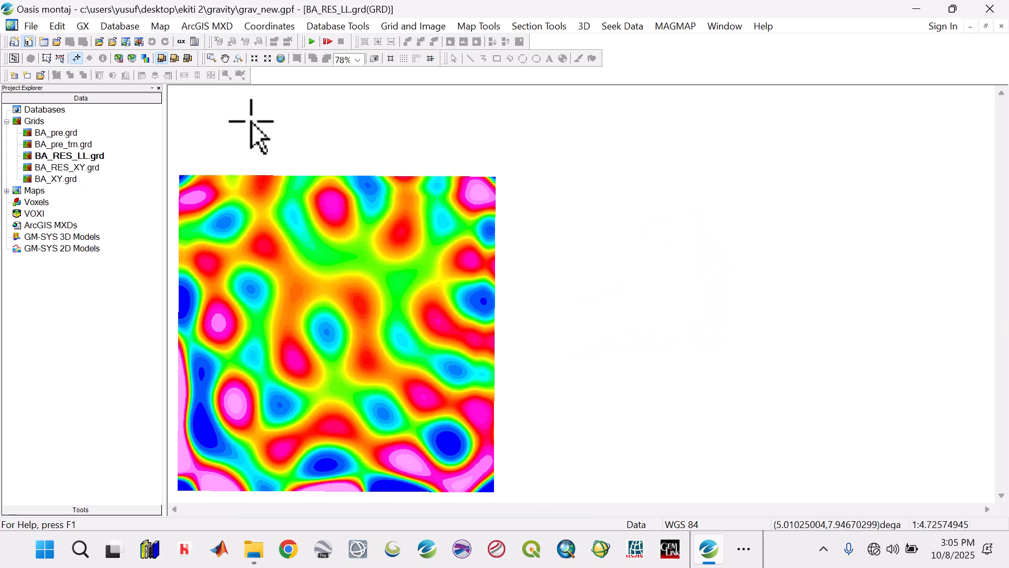
left_click(280, 59)
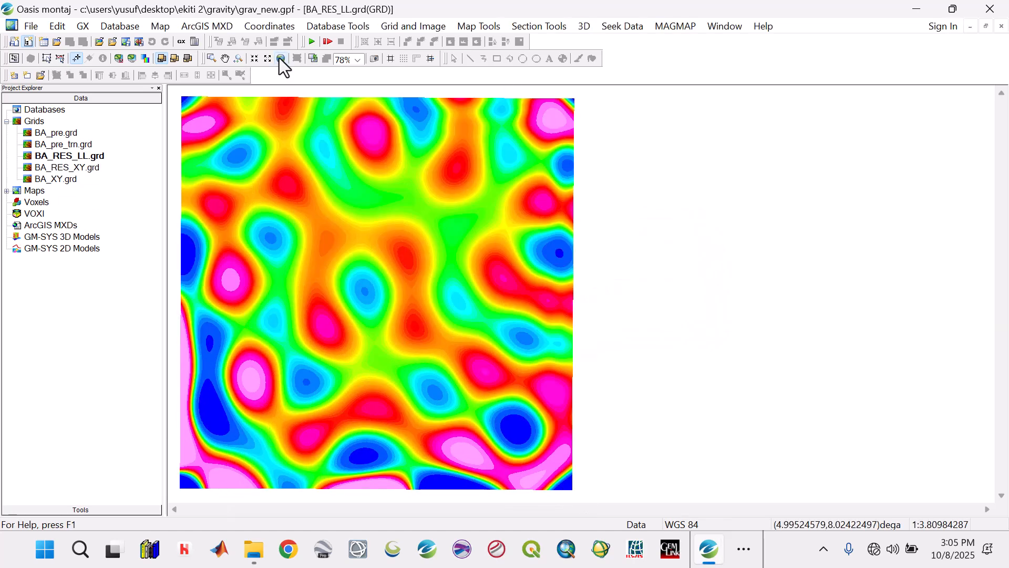
Step: Remove the BA_pre.grd, BA_pre_trn.grd and BA_XY.grd grids from the project
left_click(69, 133)
left_click(69, 133)
left_click(69, 147, "ctrl")
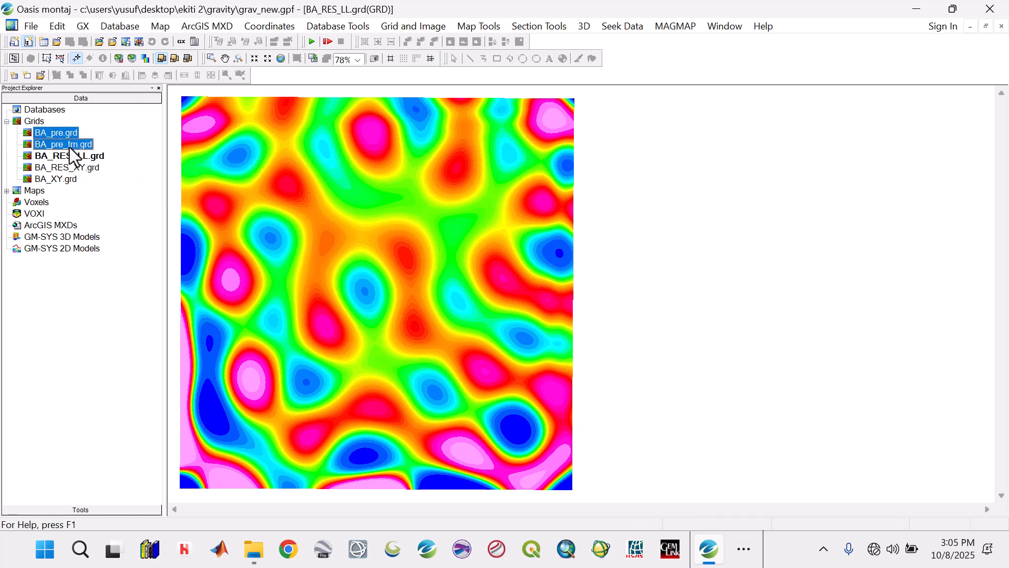
right_click(69, 147)
left_click(103, 190)
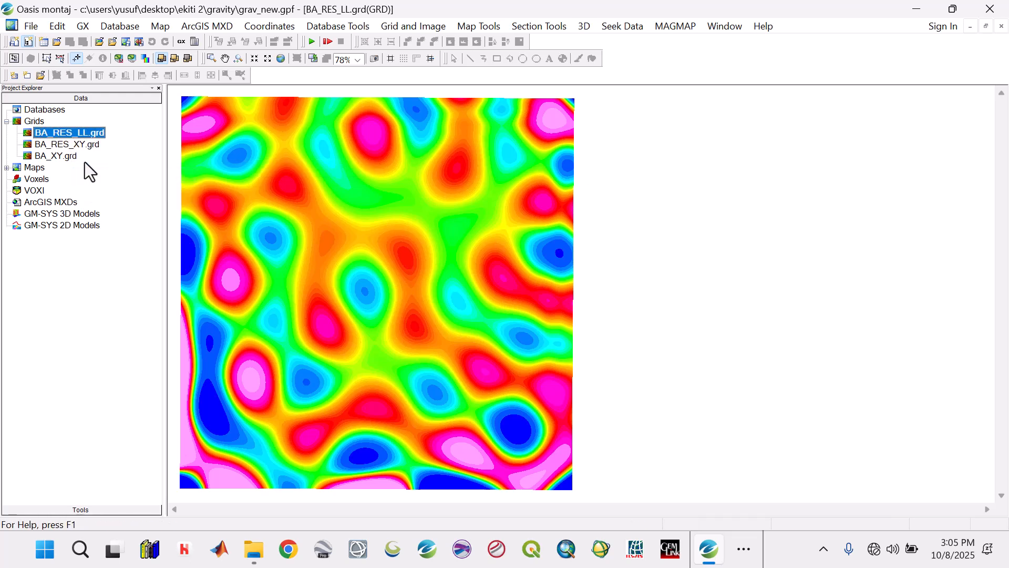
right_click(72, 156)
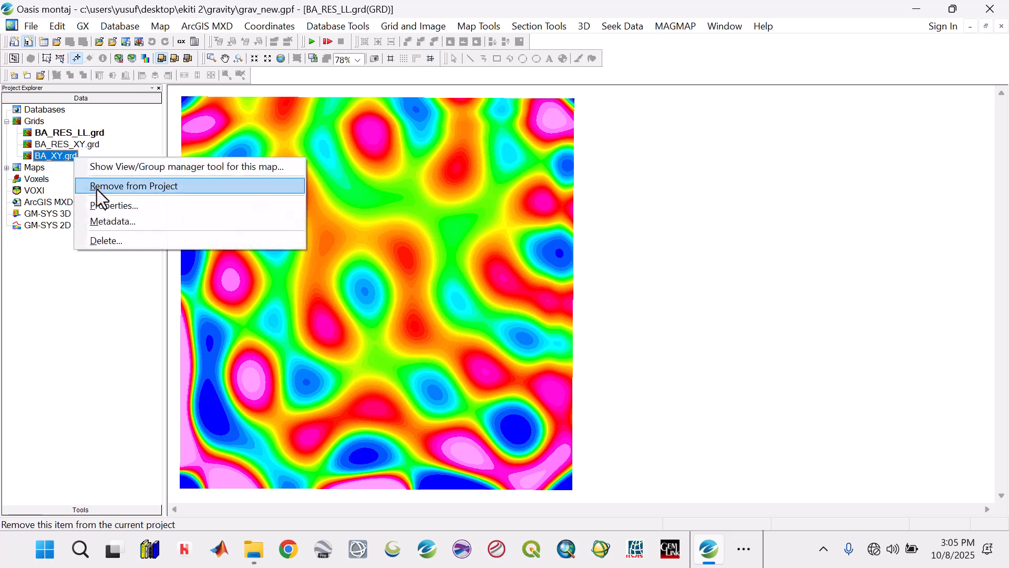
left_click(98, 186)
Step: Save the BA_RES_XY.grd grid to a new database named BA_RES.gdb with data channel Z
double_click(76, 146)
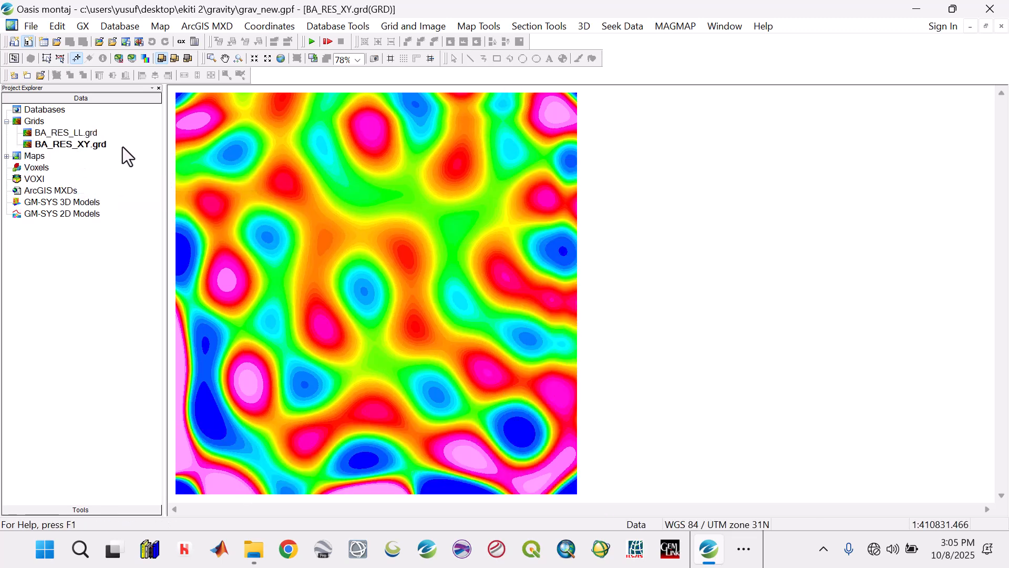
left_click(399, 29)
mouse_move(415, 130)
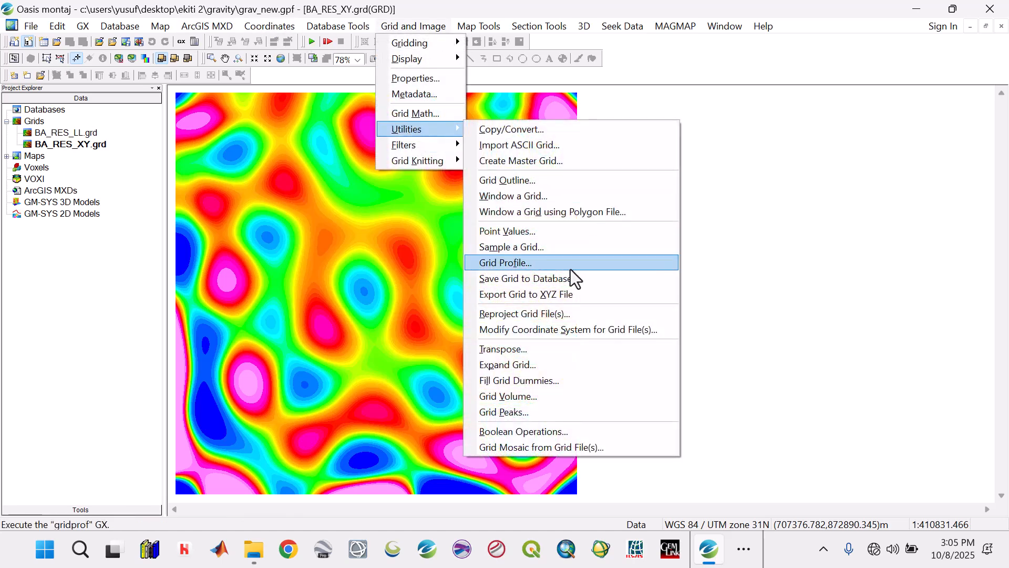
left_click(550, 281)
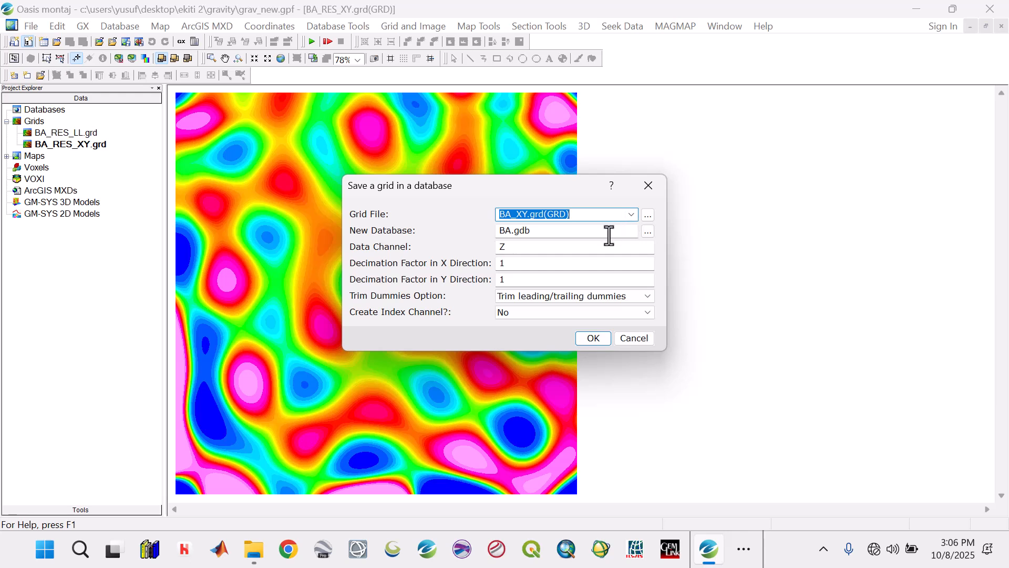
left_click(631, 214)
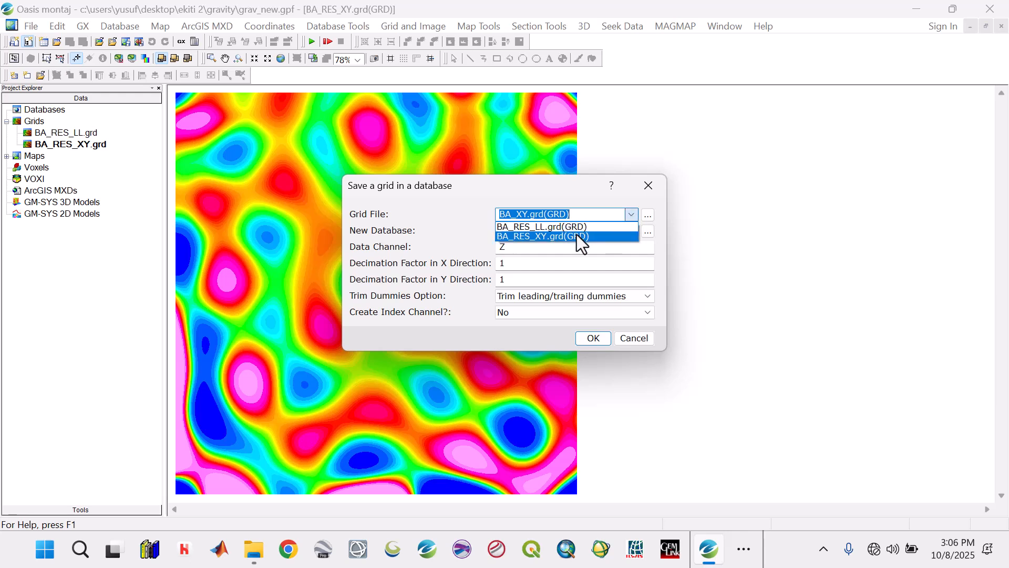
left_click(576, 236)
left_click(537, 230)
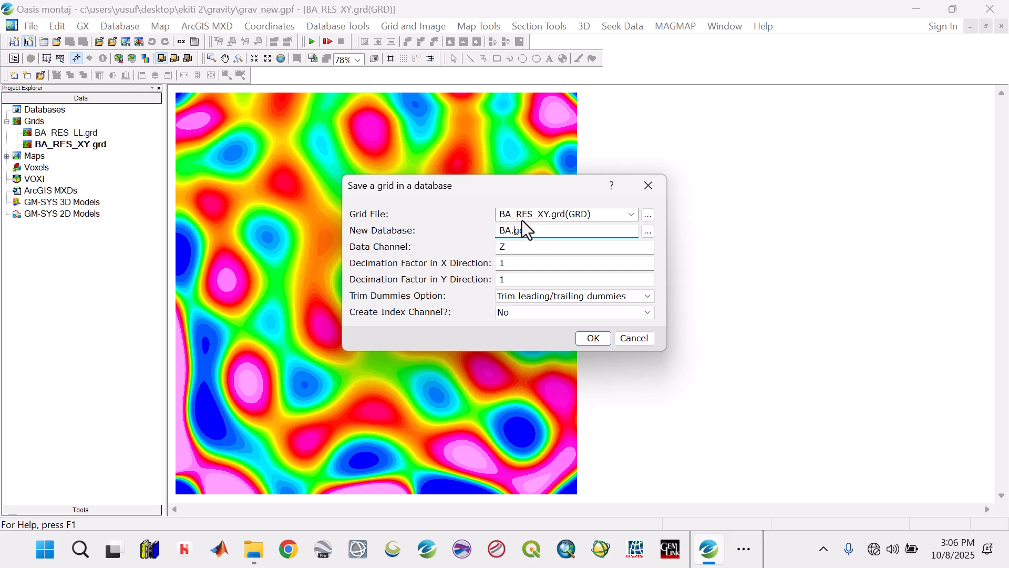
left_click(521, 220)
left_click(509, 231)
type("_RES")
left_click(580, 336)
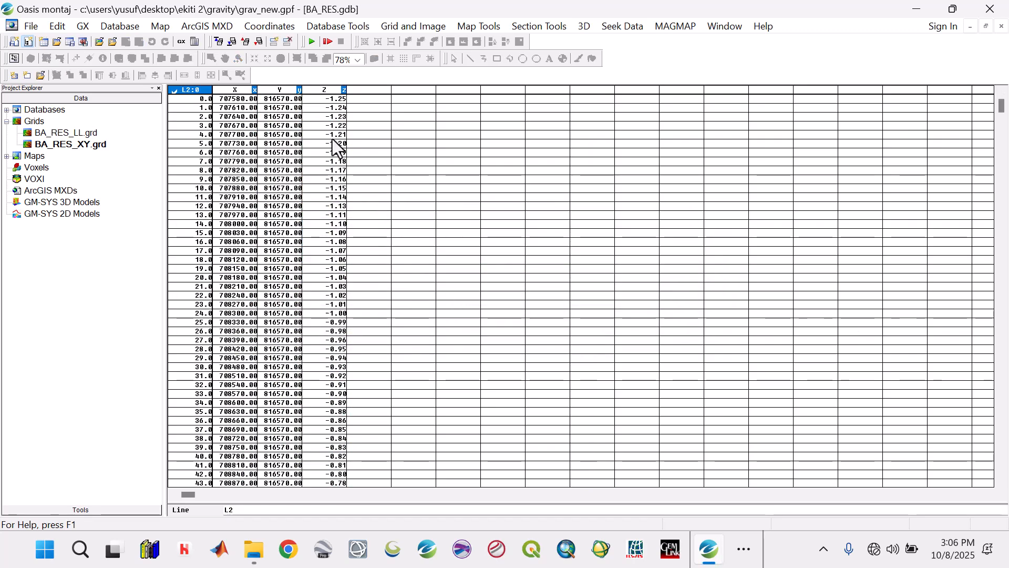
left_click(332, 138)
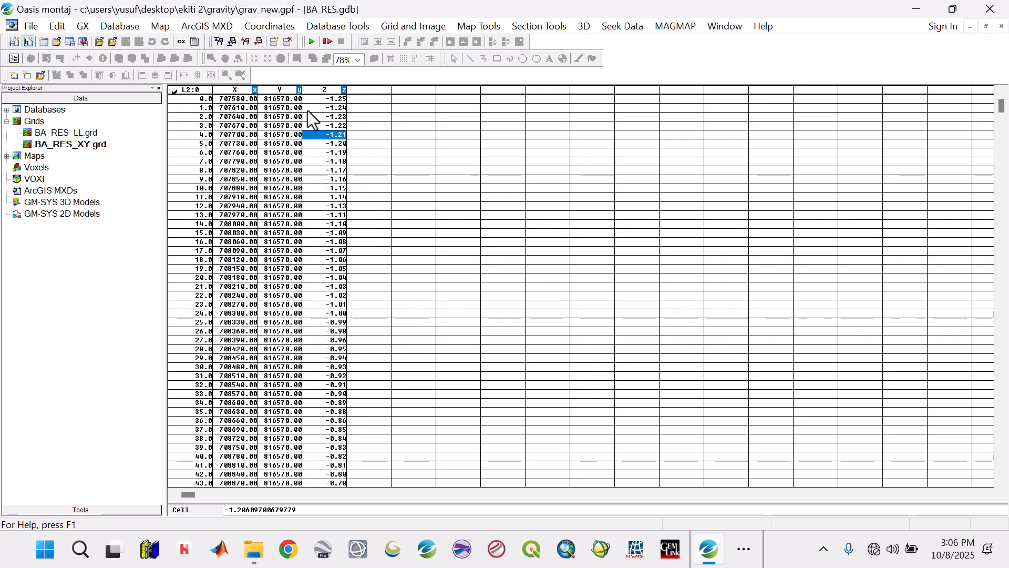
Step: Set up a CSV (Excel) export of the database to a file named BA_RES_Arcgis_Data in the Gravity project's Data folder
left_click(132, 27)
mouse_move(135, 231)
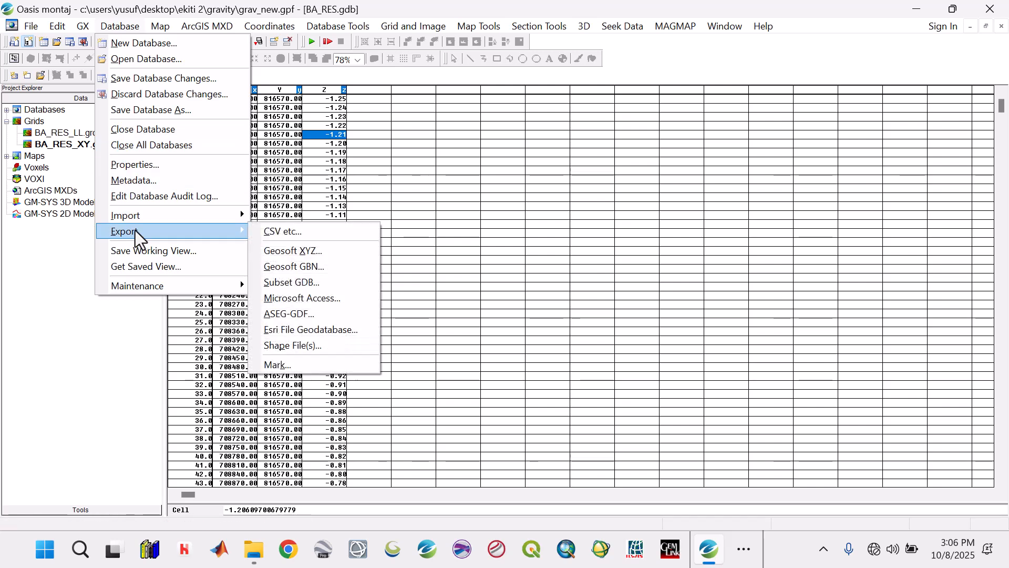
left_click(288, 232)
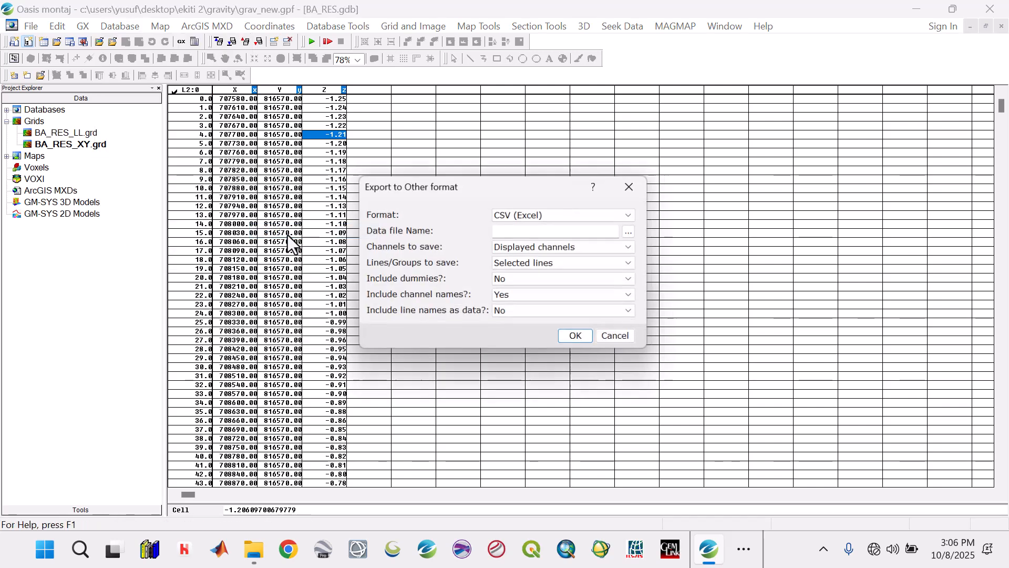
left_click(633, 232)
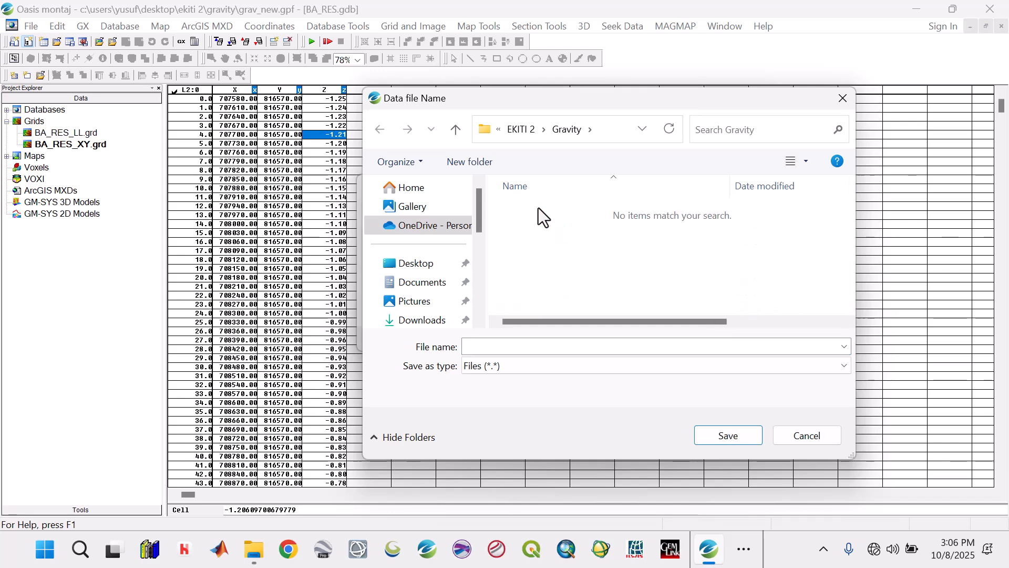
left_click(501, 347)
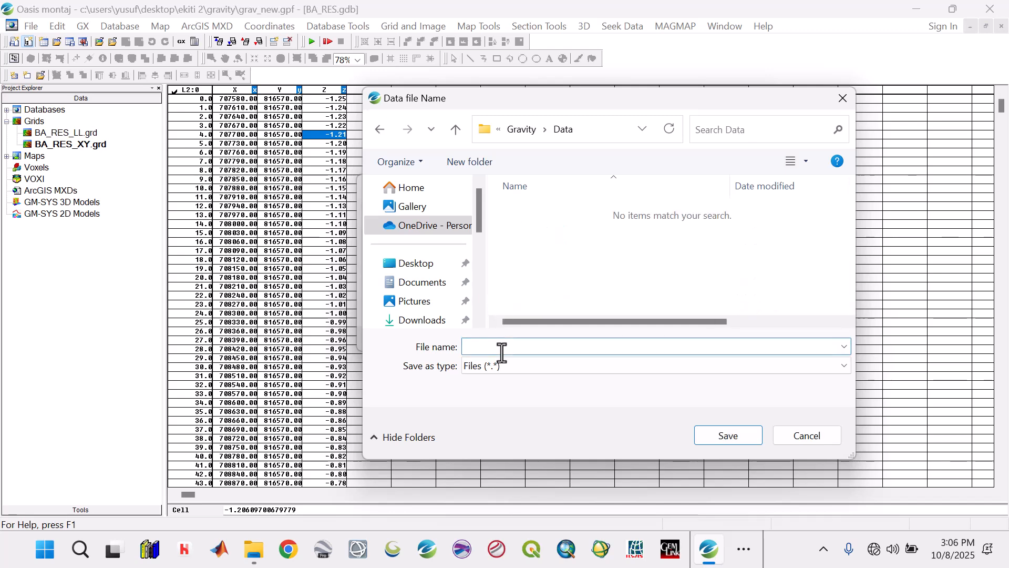
type("BA_RES_Arcgis_Data")
left_click(738, 437)
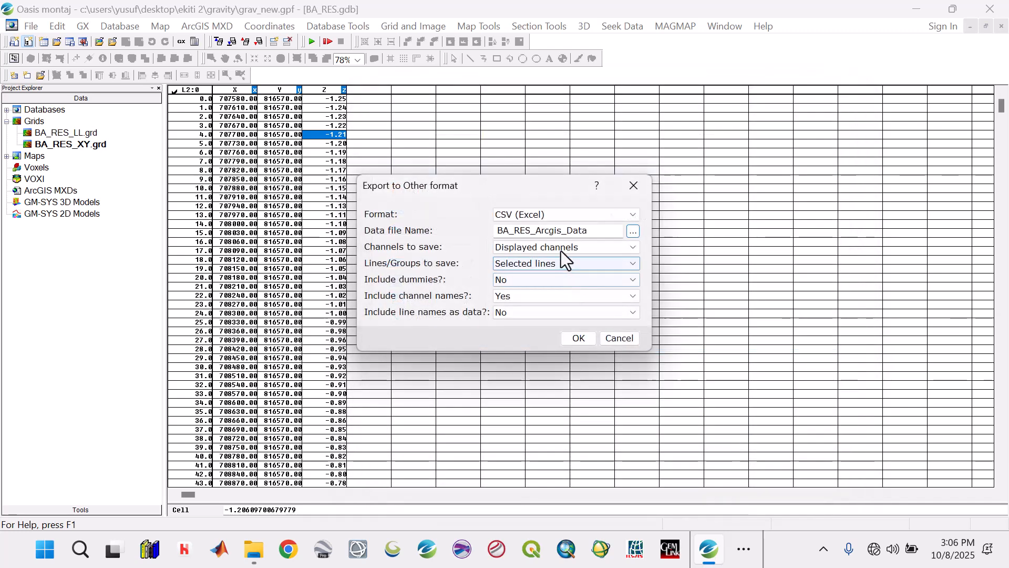
Step: Export all lines with channels selected from the list, including the X, Y and Z channels
left_click(560, 248)
left_click(561, 277)
left_click(561, 264)
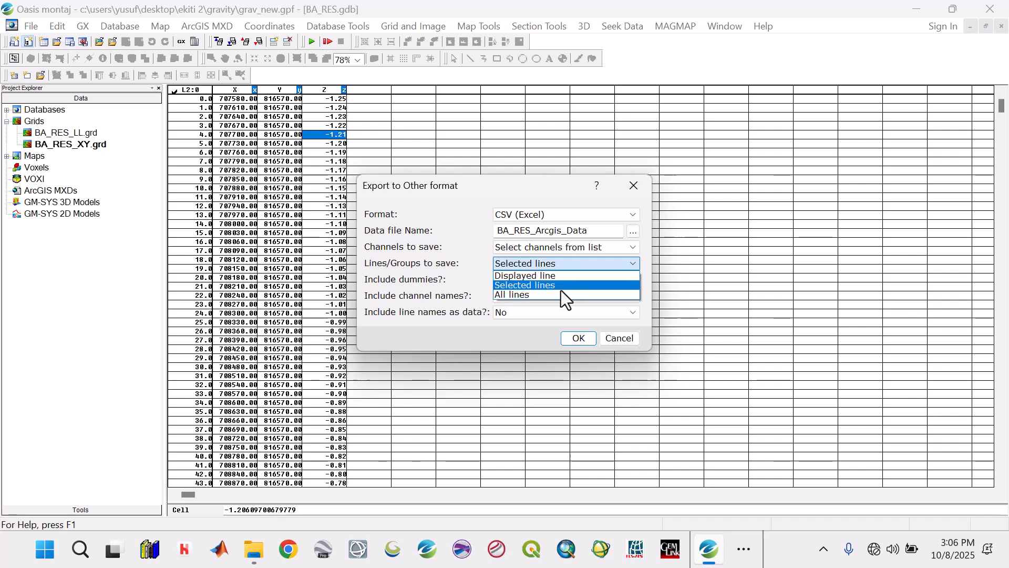
left_click(562, 294)
left_click(580, 339)
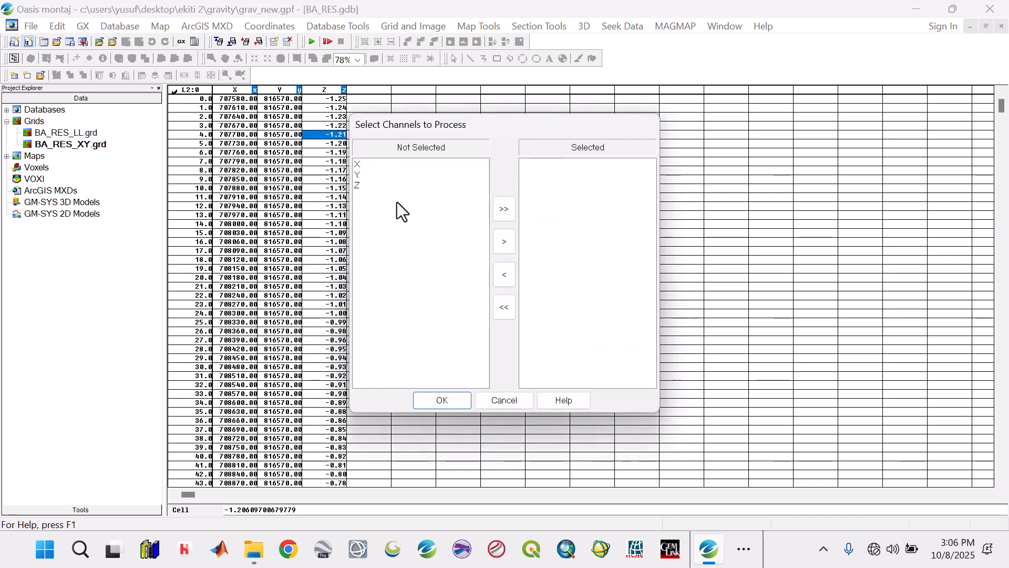
left_click(504, 210)
left_click(441, 400)
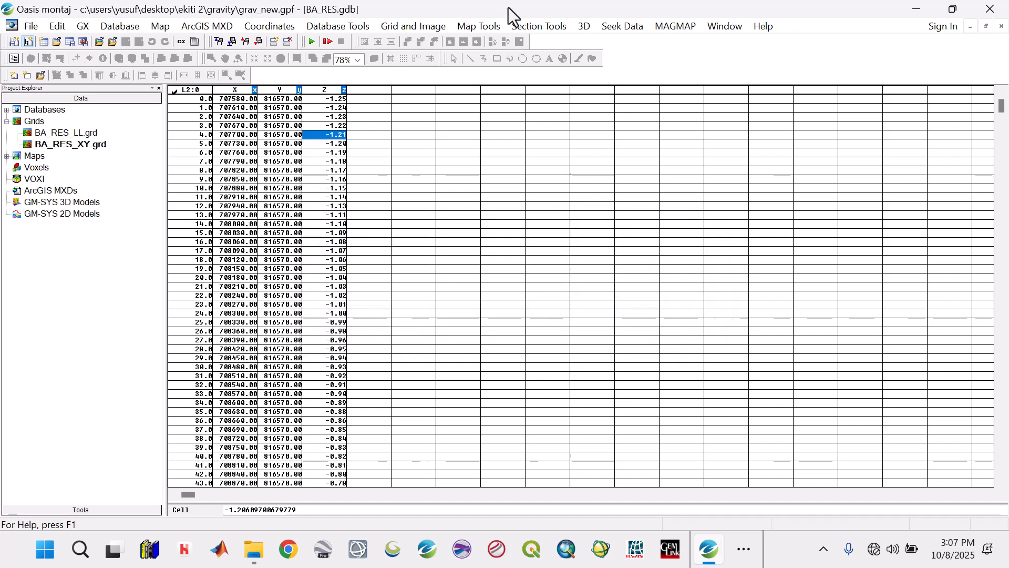
Step: Close all open documents, saving the changes to BA.map and BA_RES.gdb, and reopen the BA_RES_LL.grd grid
left_click(720, 26)
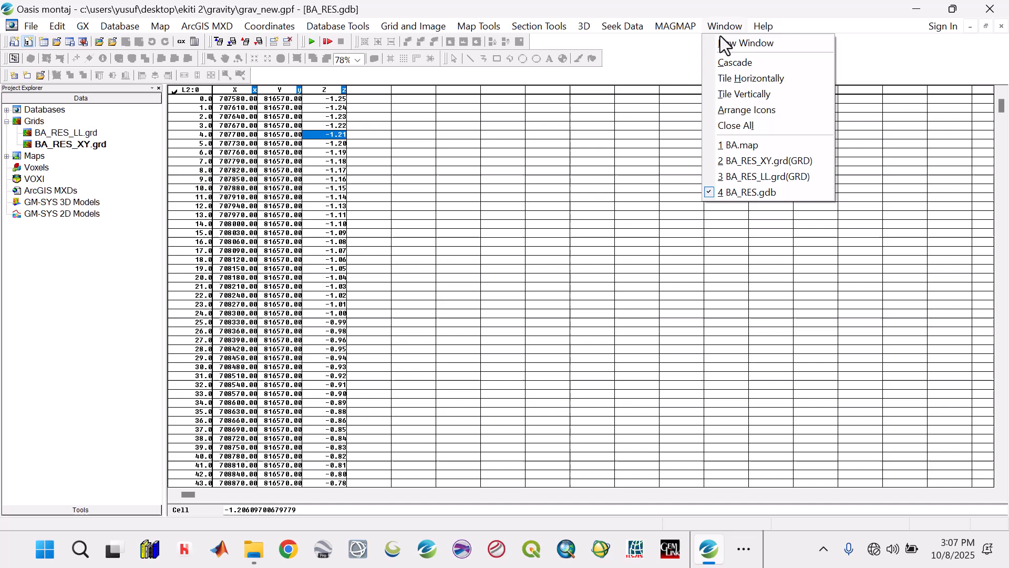
left_click(728, 127)
left_click(640, 220)
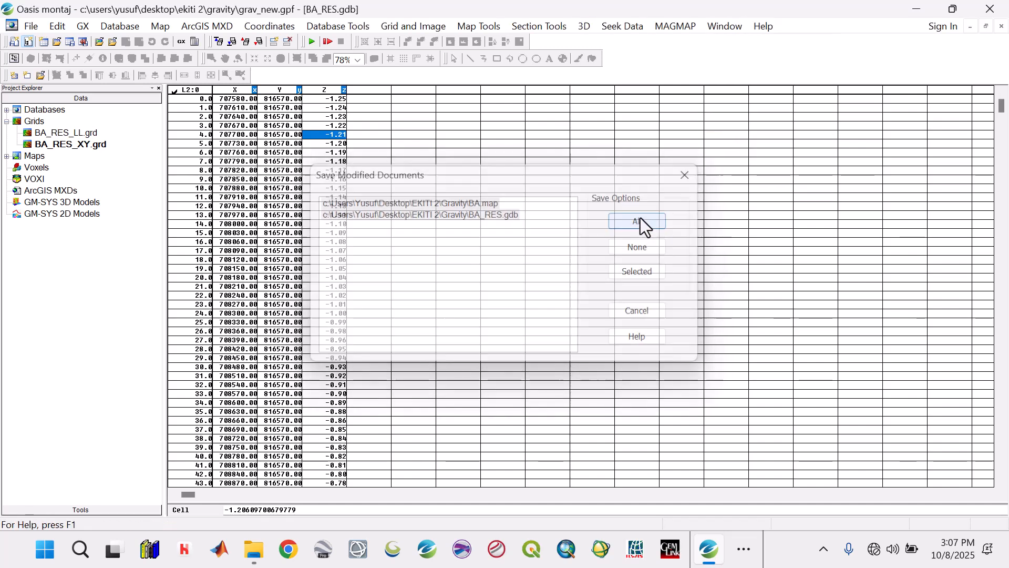
double_click(75, 135)
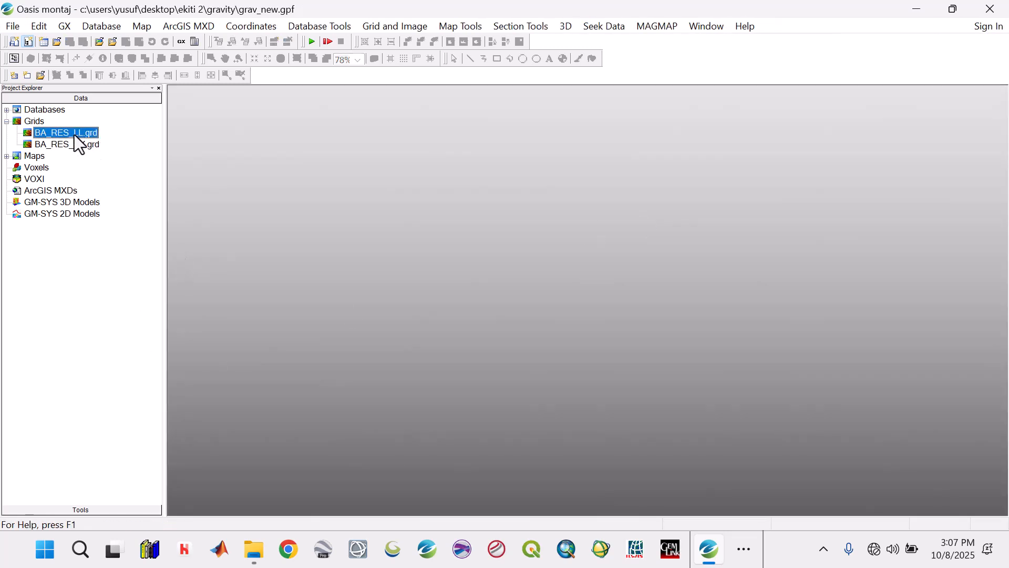
left_click(565, 181)
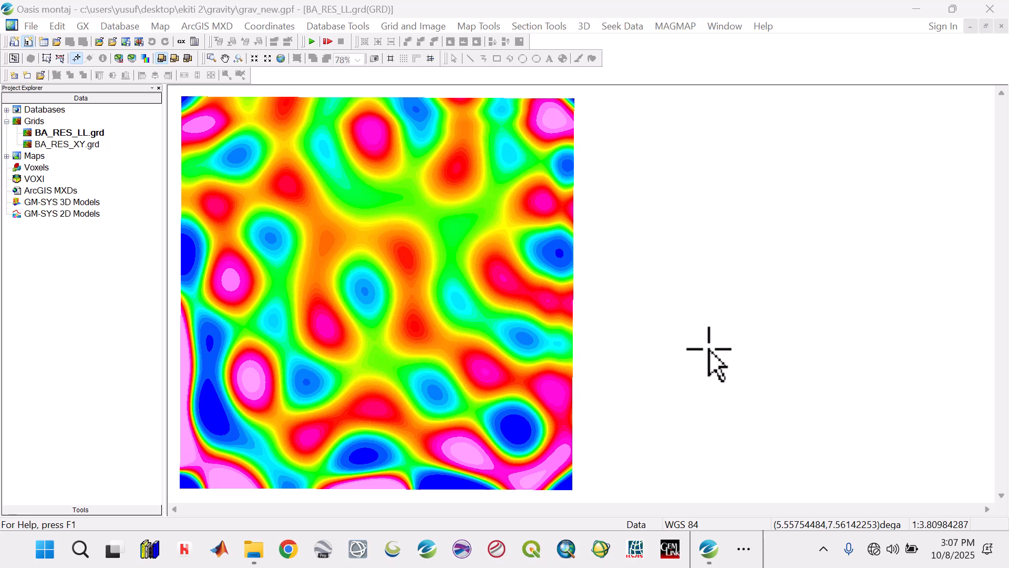
left_click(921, 8)
left_click(709, 549)
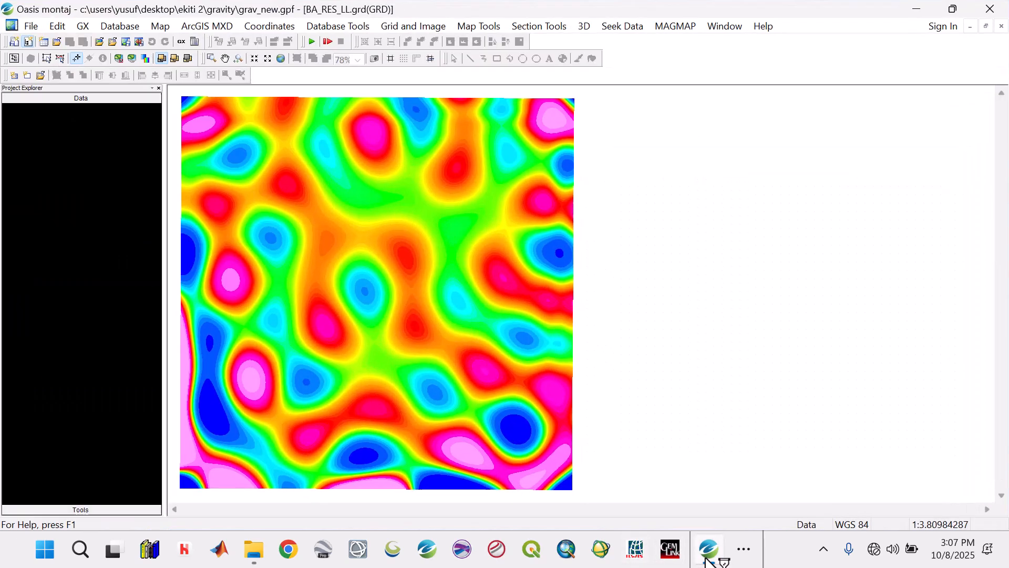
Step: Start a new map and take its data range from the BA_RES_LL.grd grid
left_click(165, 29)
left_click(173, 41)
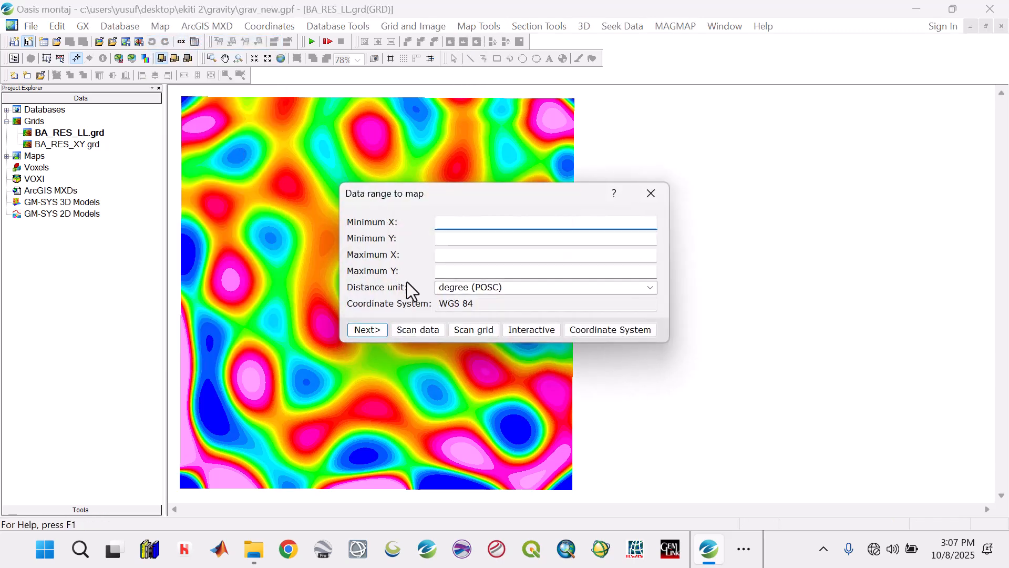
left_click(474, 329)
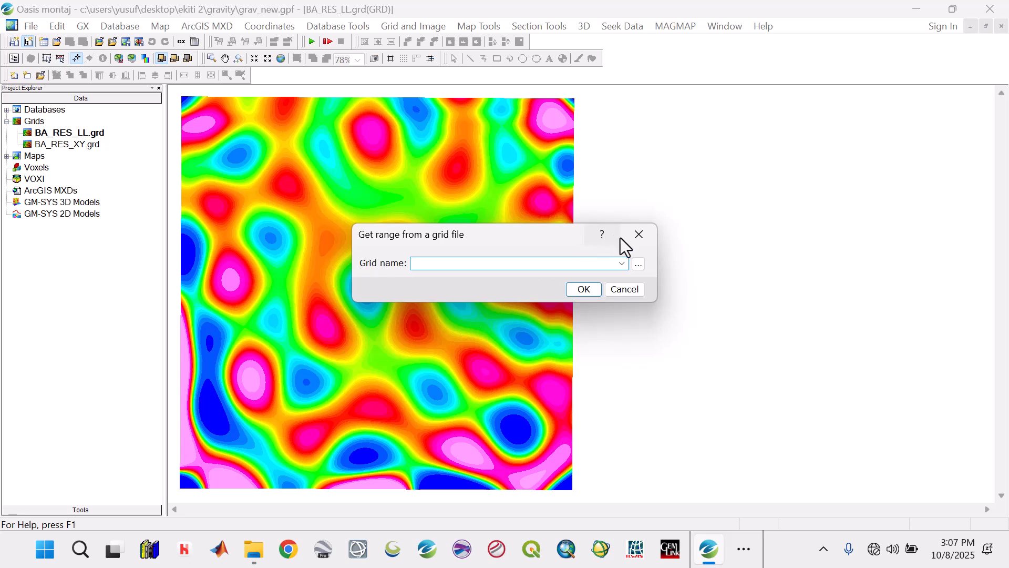
left_click(622, 263)
left_click(505, 278)
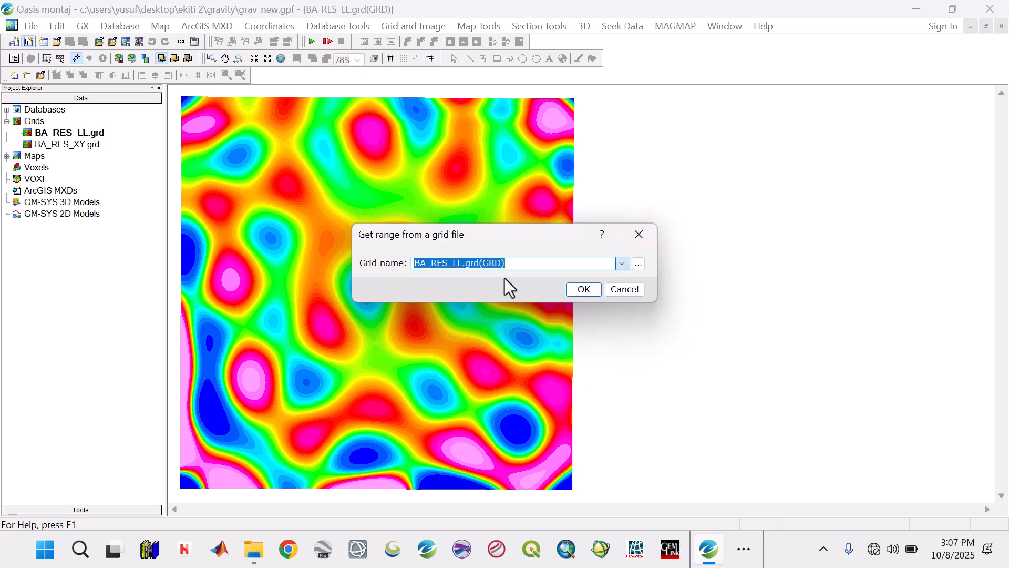
left_click(583, 290)
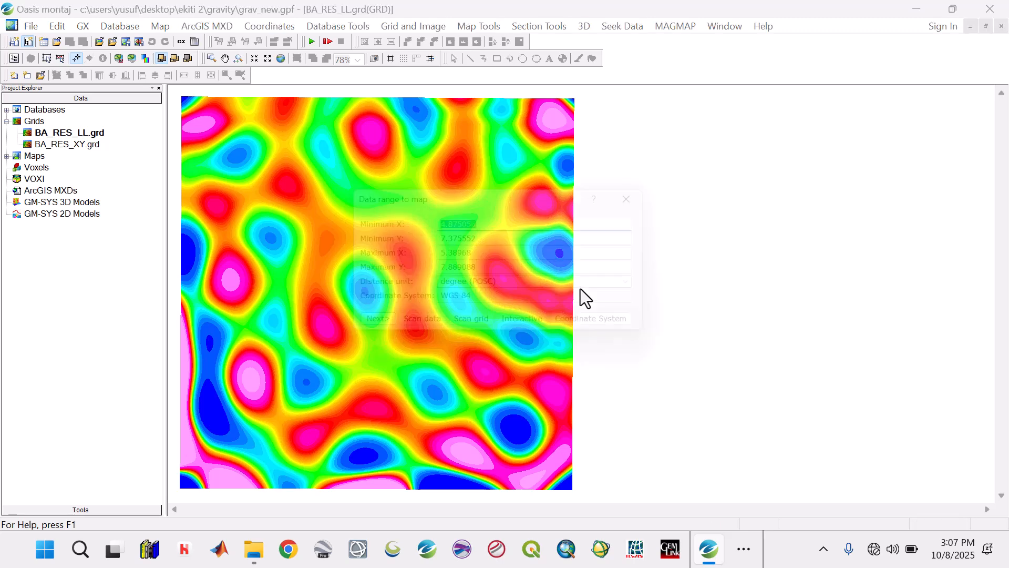
Step: Create the map as BA_RES with the landscape letter template and a scale calculated from the data range
left_click(372, 329)
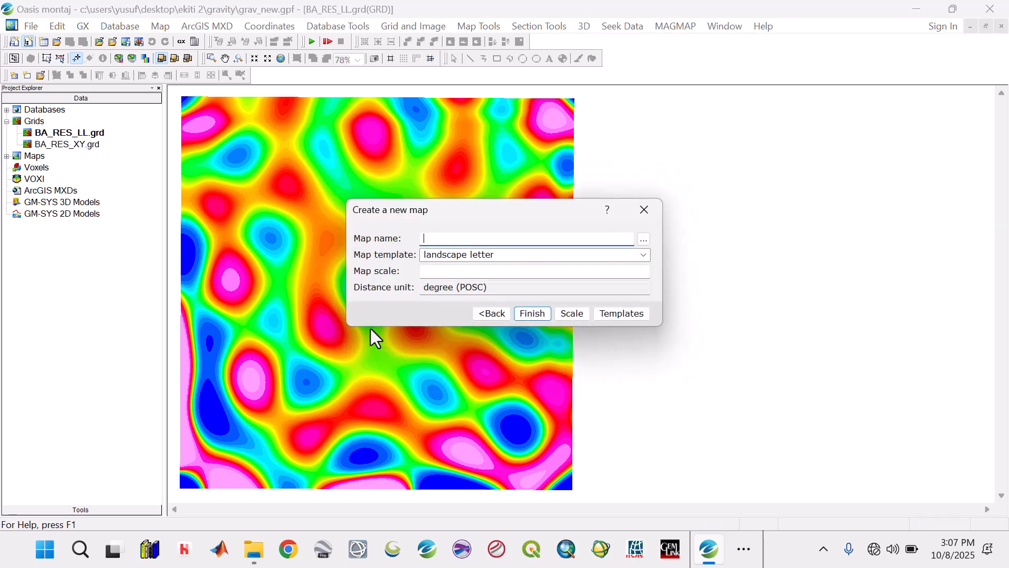
type("BA_RES")
left_click(579, 317)
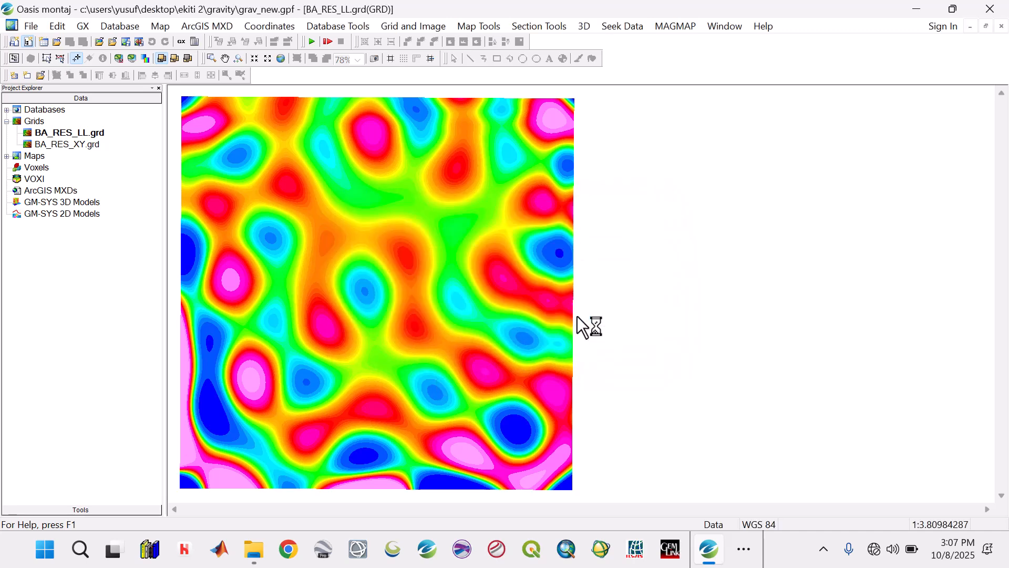
left_click(532, 313)
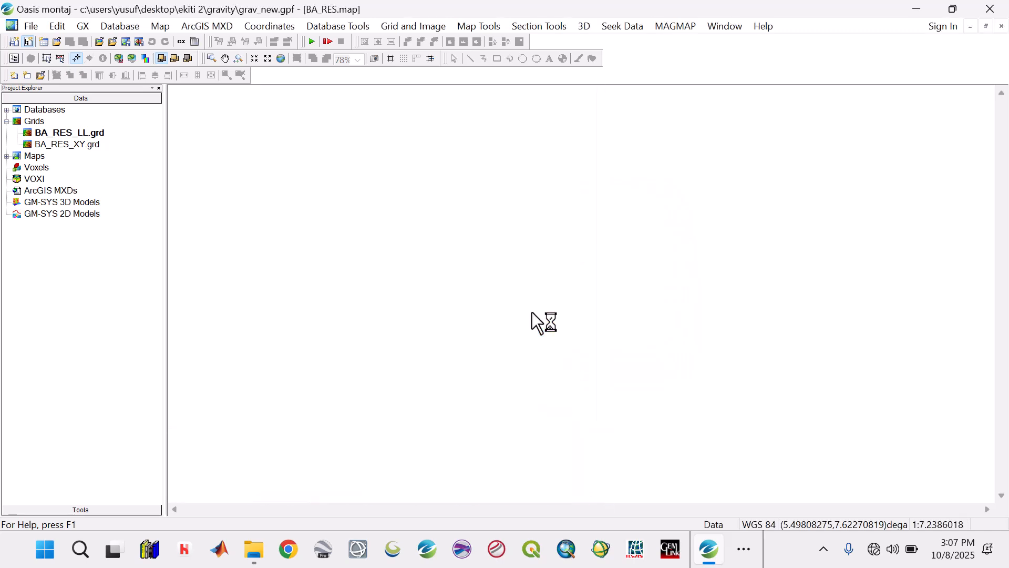
Step: Start drawing a base map in figure style with a right margin of 5 cm and a left margin of 2 cm
left_click(497, 28)
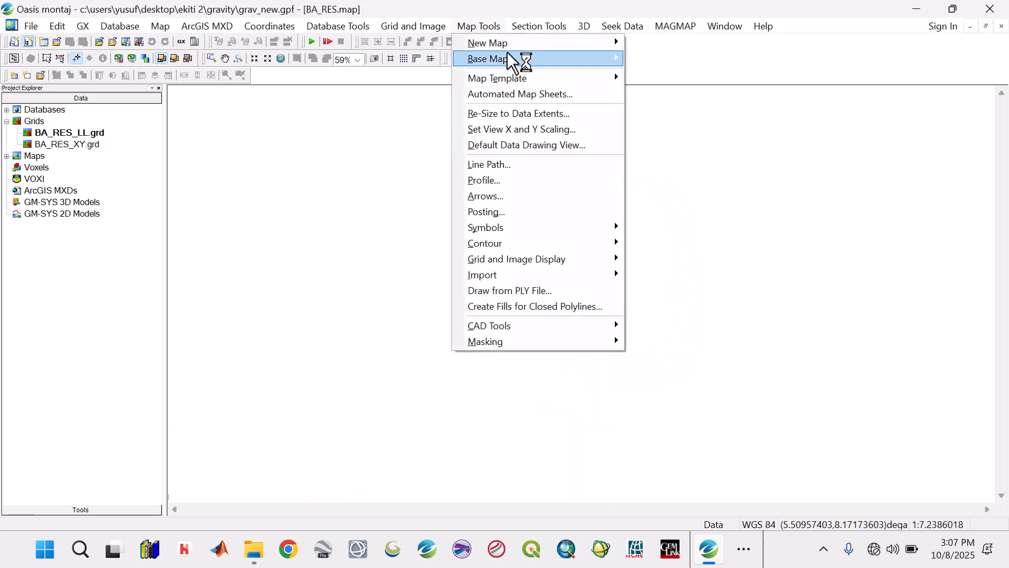
mouse_move(599, 62)
left_click(652, 58)
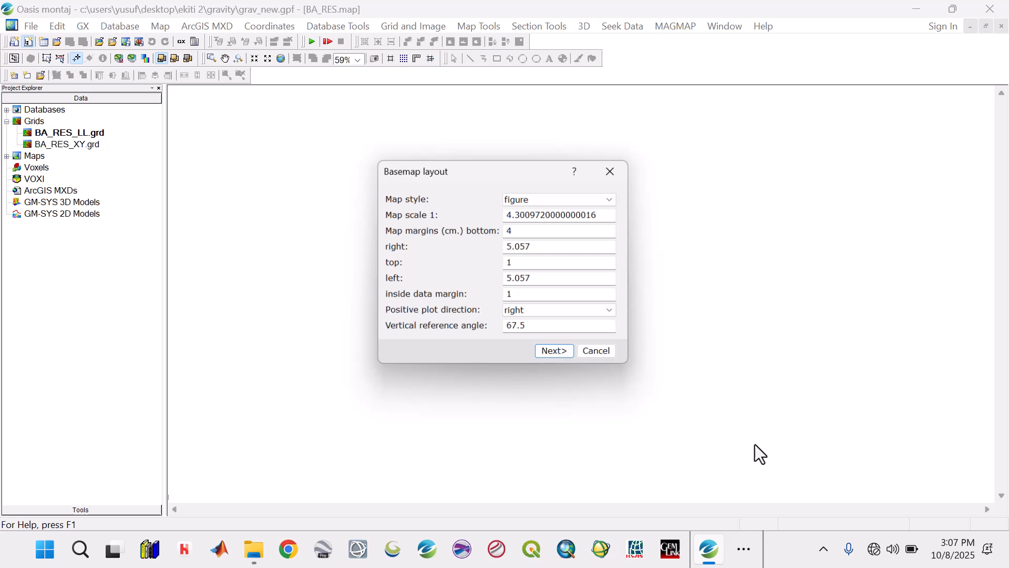
left_click(754, 548)
left_click(815, 506)
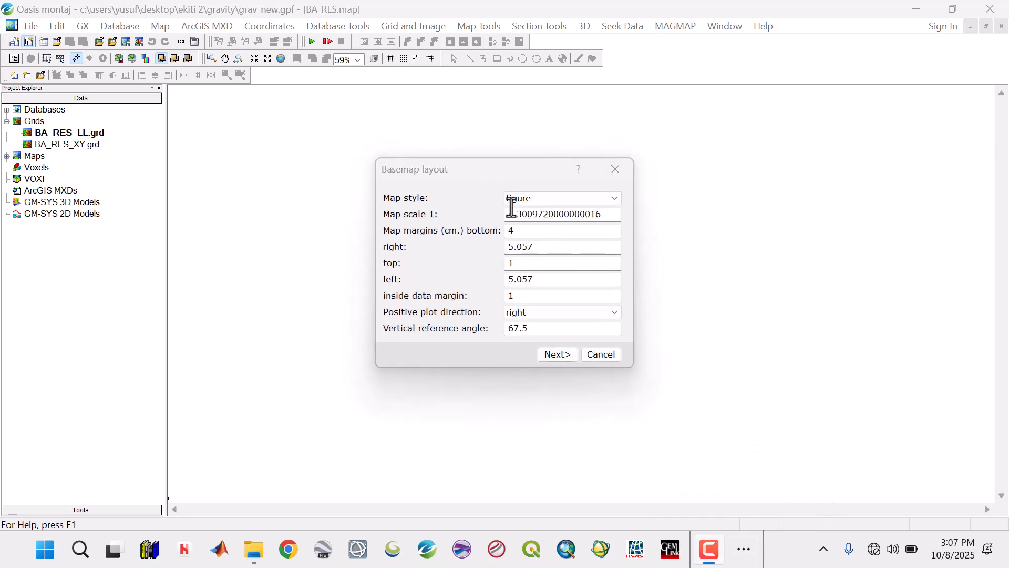
double_click(544, 248)
type("5")
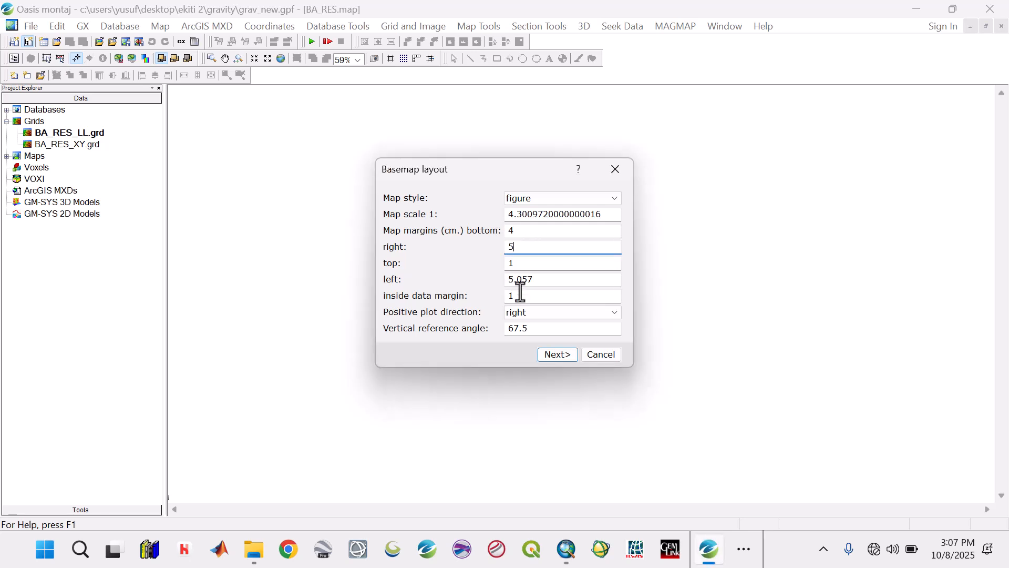
left_click_drag(543, 278, 499, 277)
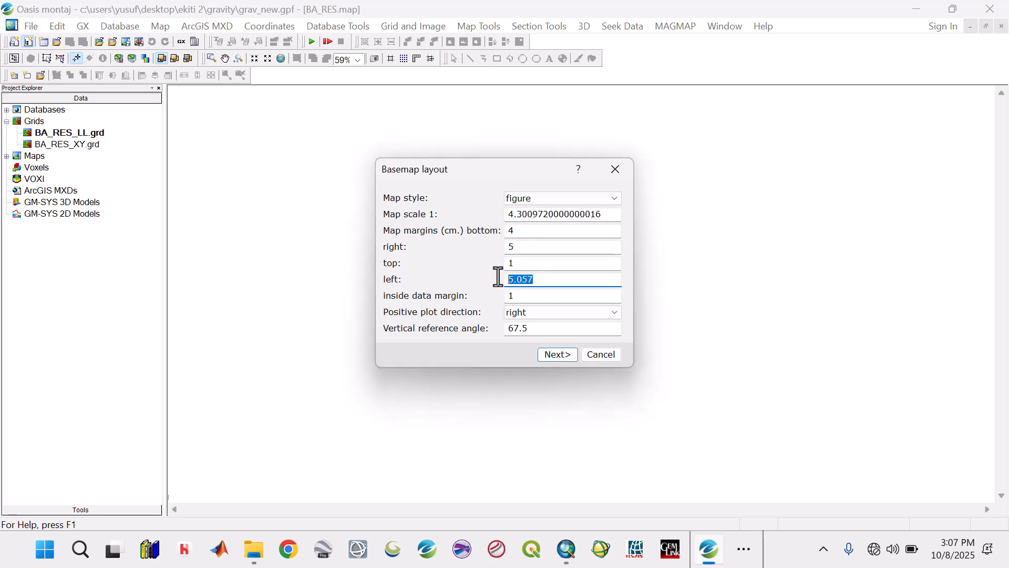
type("2")
left_click(557, 355)
Step: Draw the base map with edge ticks as reference grid, +X is East compass annotations and the title BA RES MAP
left_click(544, 199)
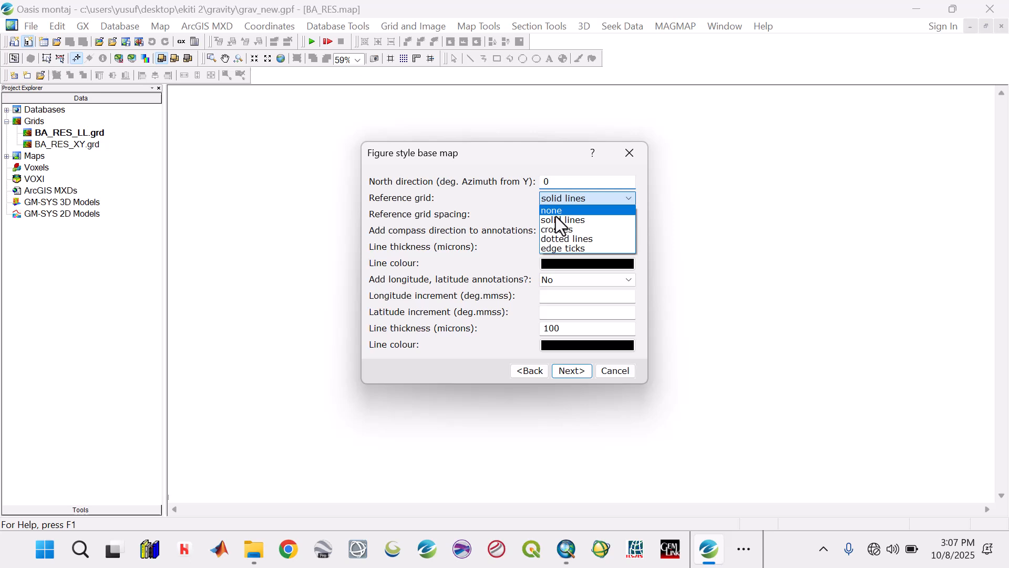
left_click(560, 248)
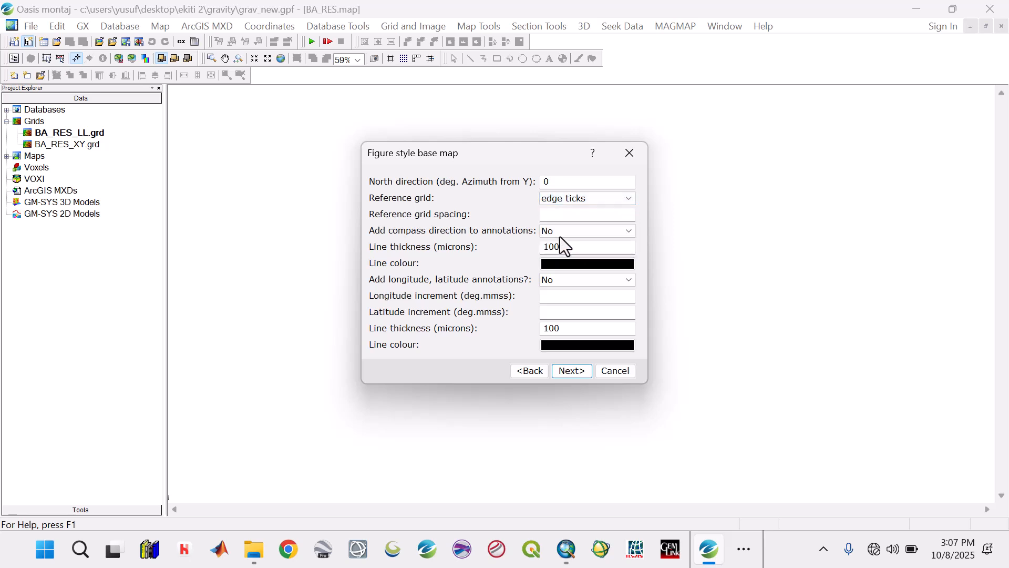
left_click(560, 236)
left_click(563, 252)
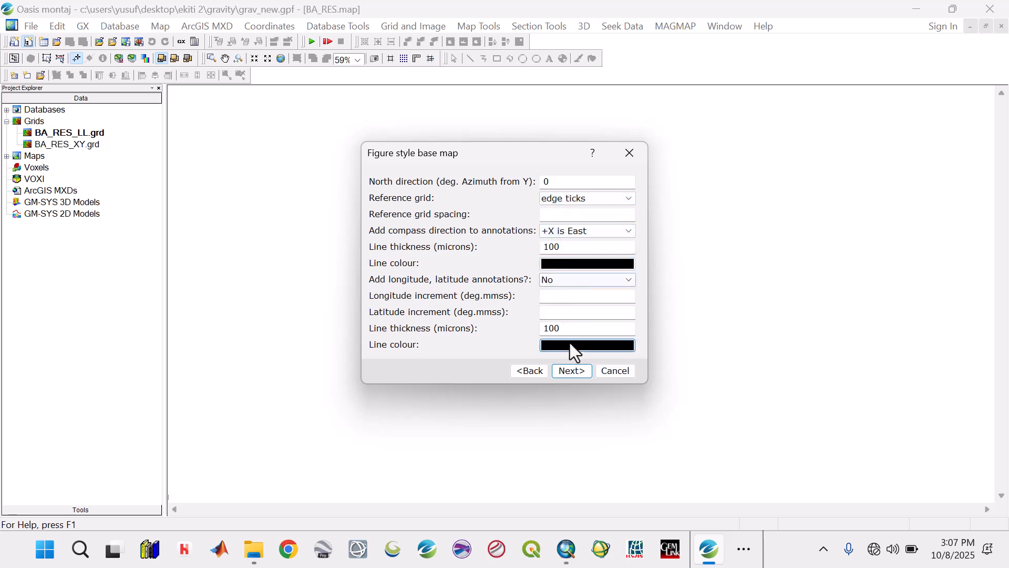
left_click(572, 371)
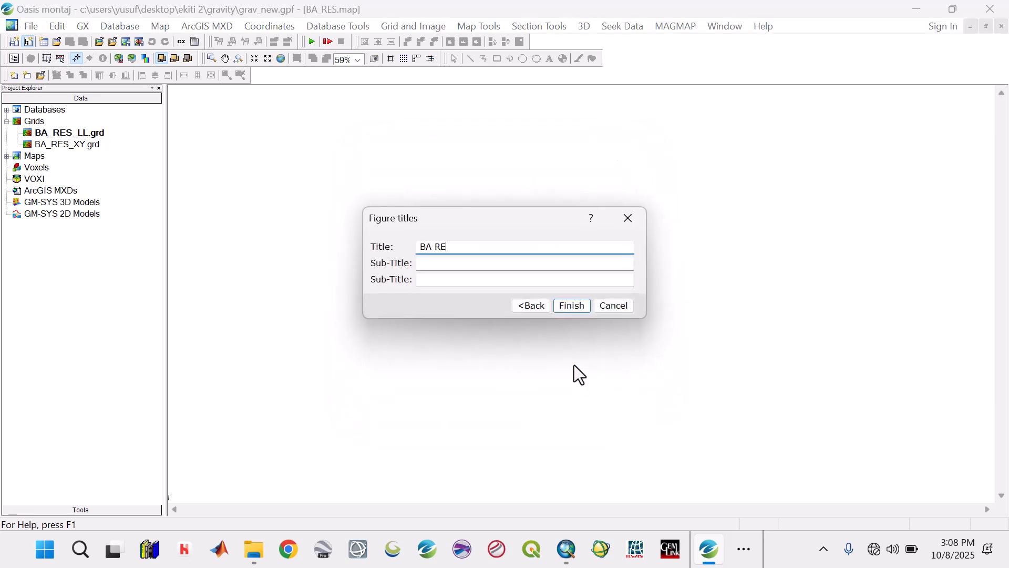
type("BA RES MAP")
left_click(573, 307)
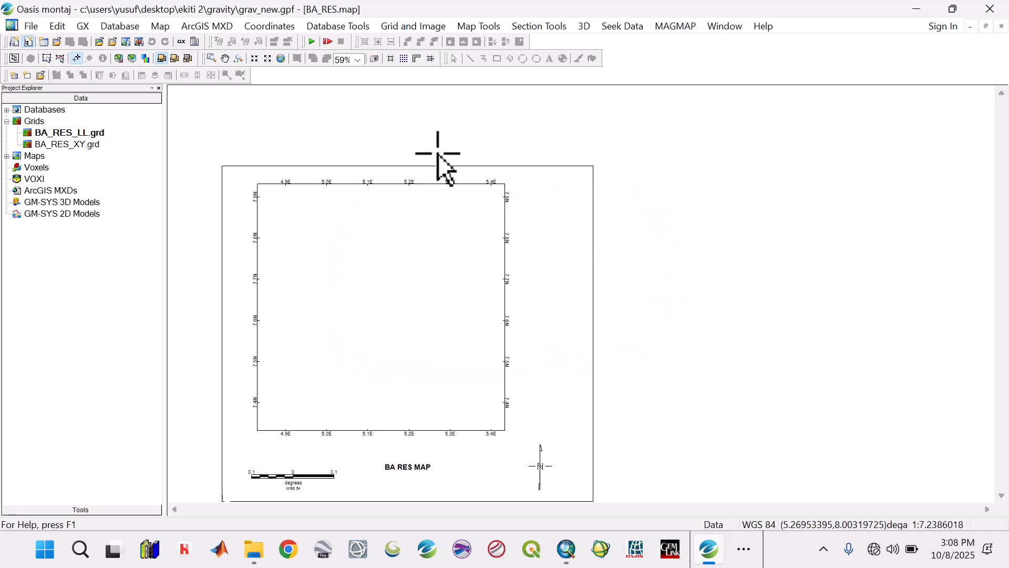
Step: Set up a single-grid display of BA_RES_LL.grd with shadow and colour bar enabled
left_click(279, 56)
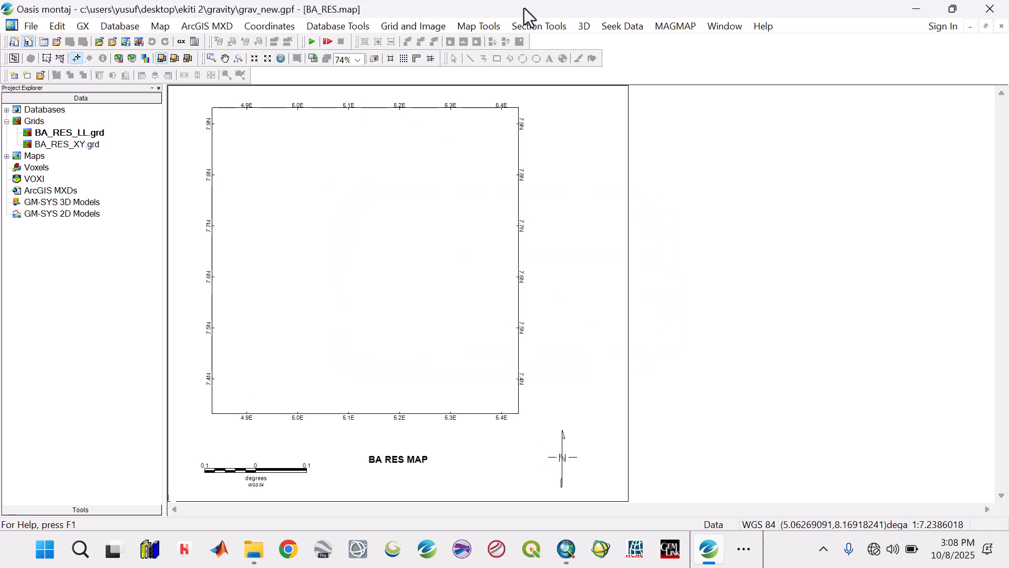
left_click(465, 30)
mouse_move(584, 264)
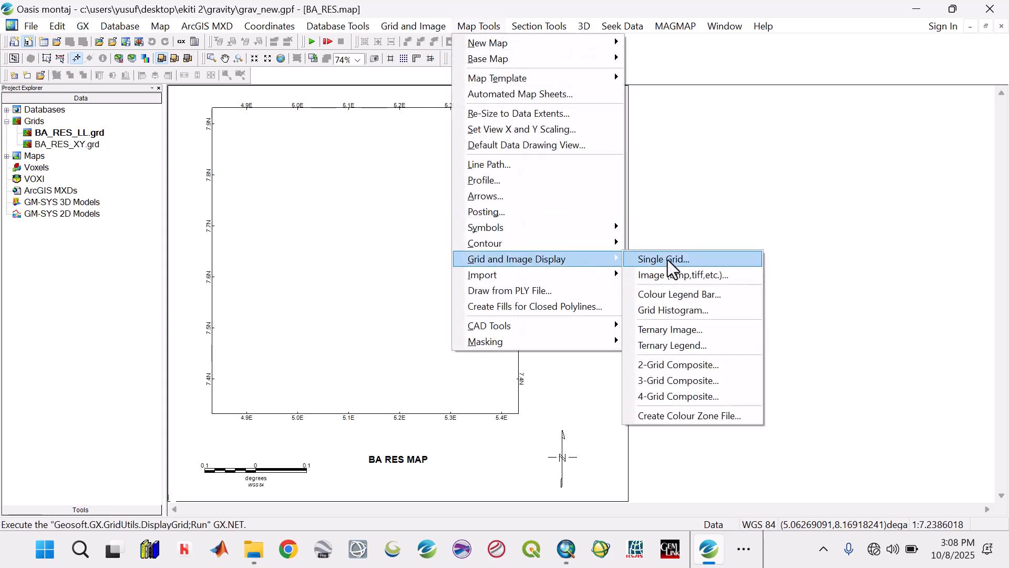
left_click(666, 258)
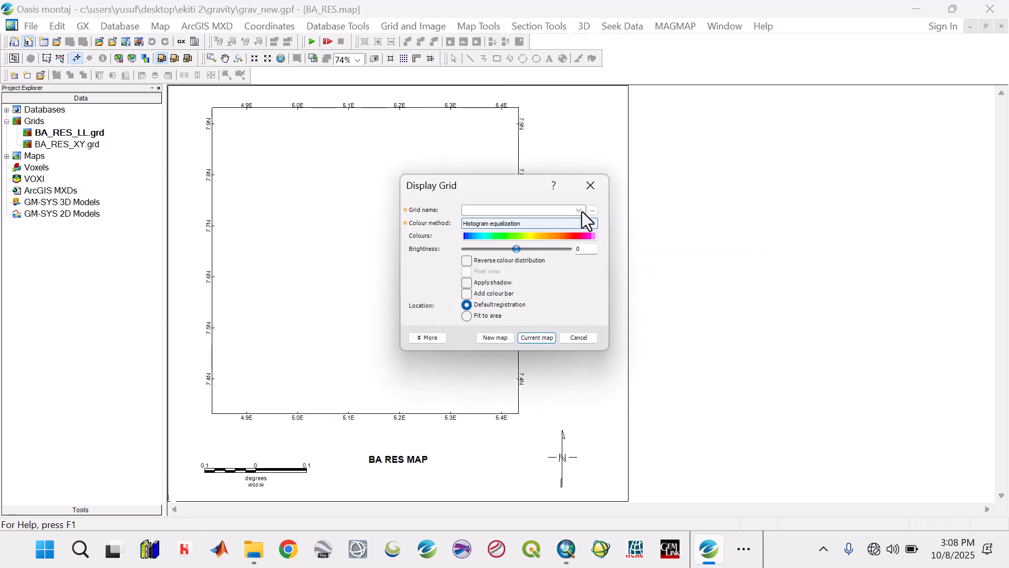
left_click(577, 211)
left_click(527, 220)
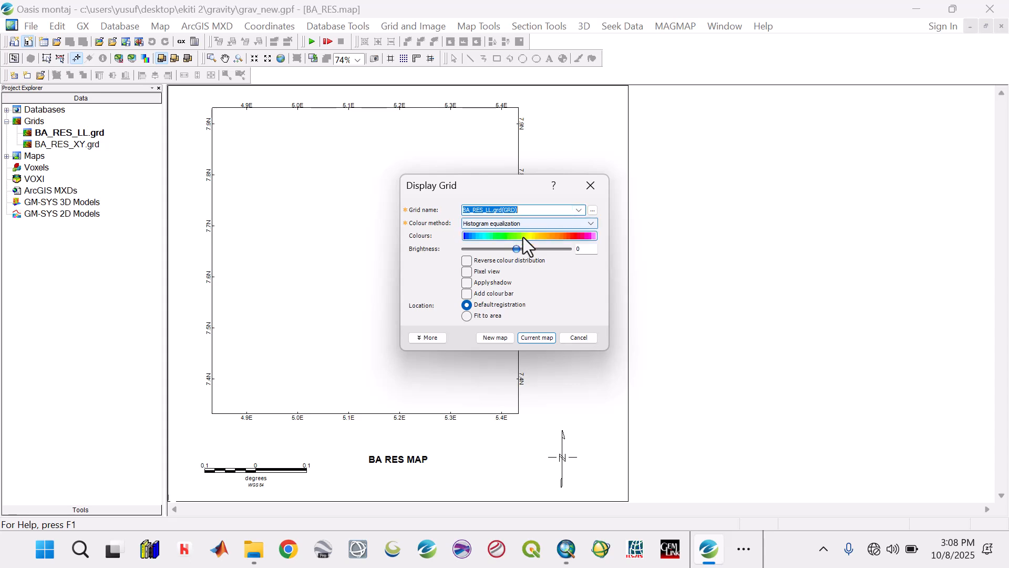
left_click(468, 294)
left_click(467, 282)
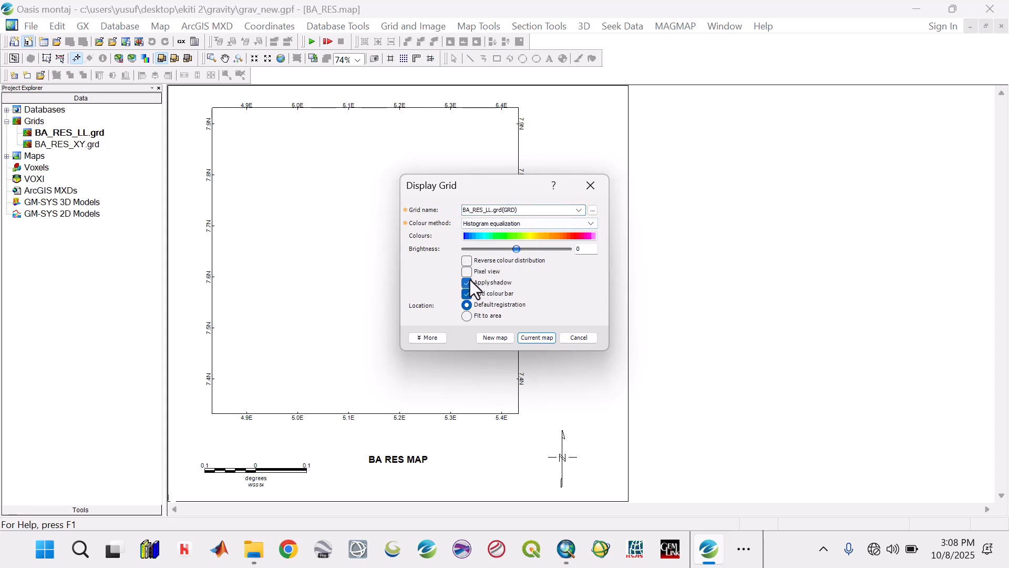
Step: Calculate the vertical scale factor for the shading effect and display the grid on the current map
left_click(438, 337)
left_click(464, 358)
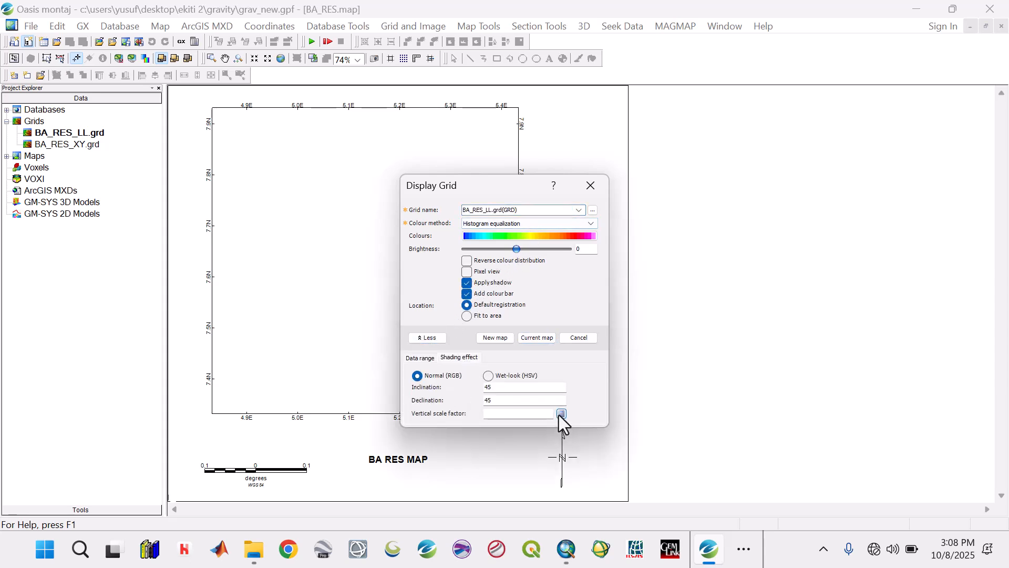
left_click(561, 414)
left_click(537, 337)
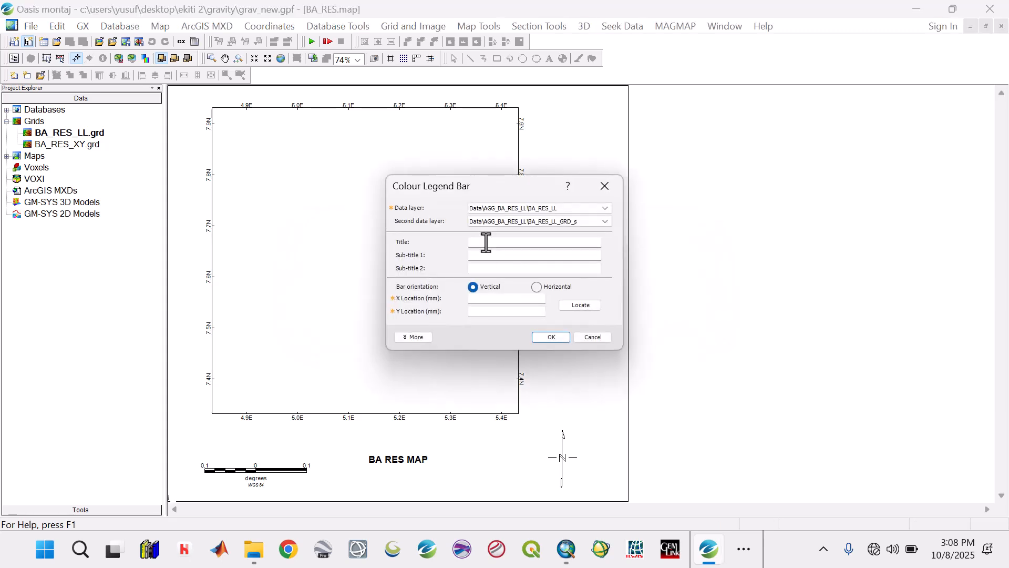
Step: Add a vertical colour legend bar titled mGal with 3 label decimals in the blank area east of the map frame
left_click(487, 242)
type("mGal")
left_click(414, 337)
double_click(496, 432)
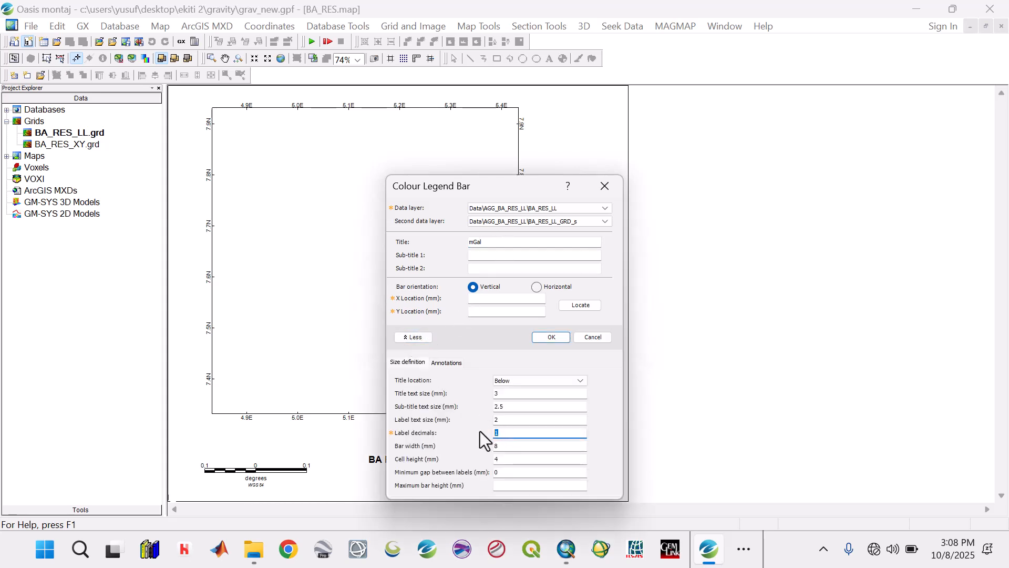
left_click(577, 309)
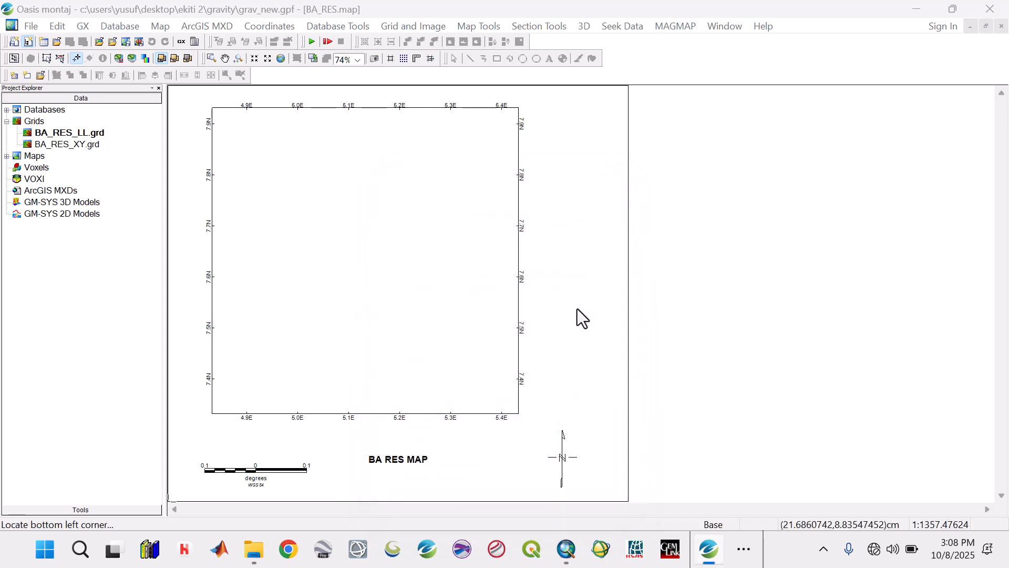
left_click(590, 440)
left_click(554, 339)
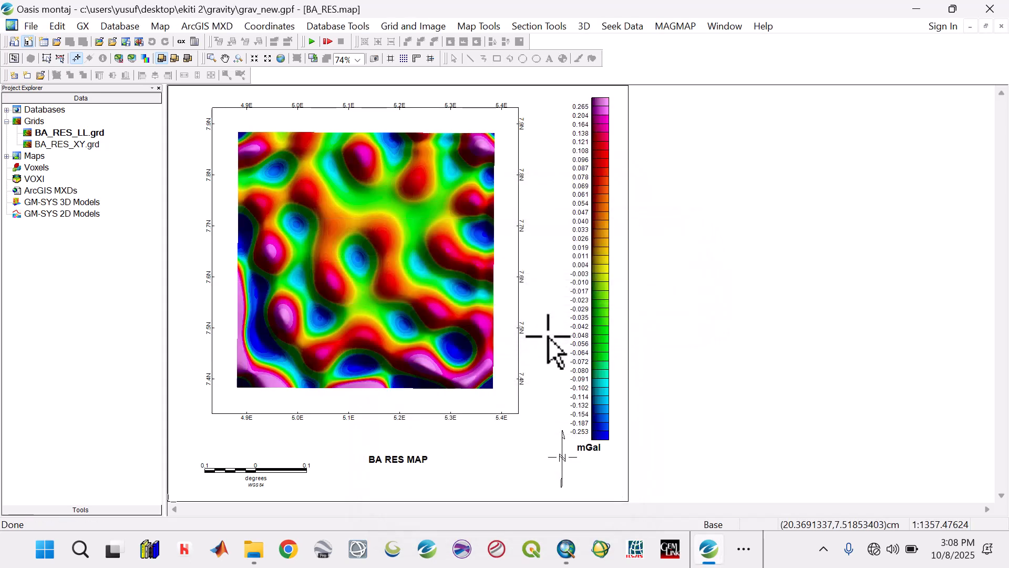
Step: Move the colour legend bar and shorten it so that it lines up with the map frame and clears the north arrow
left_click(60, 58)
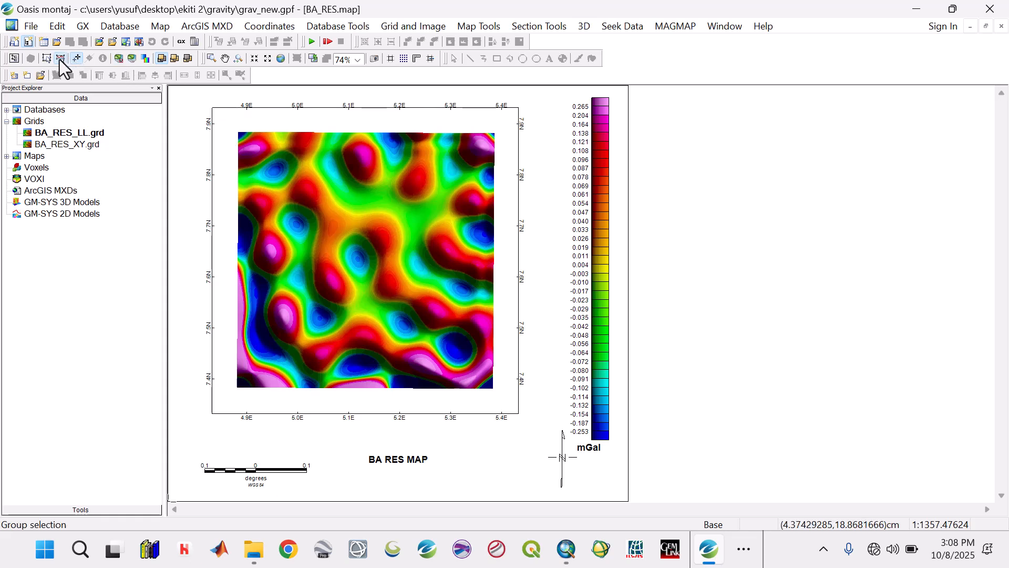
left_click(592, 224)
left_click_drag(600, 200, 593, 219)
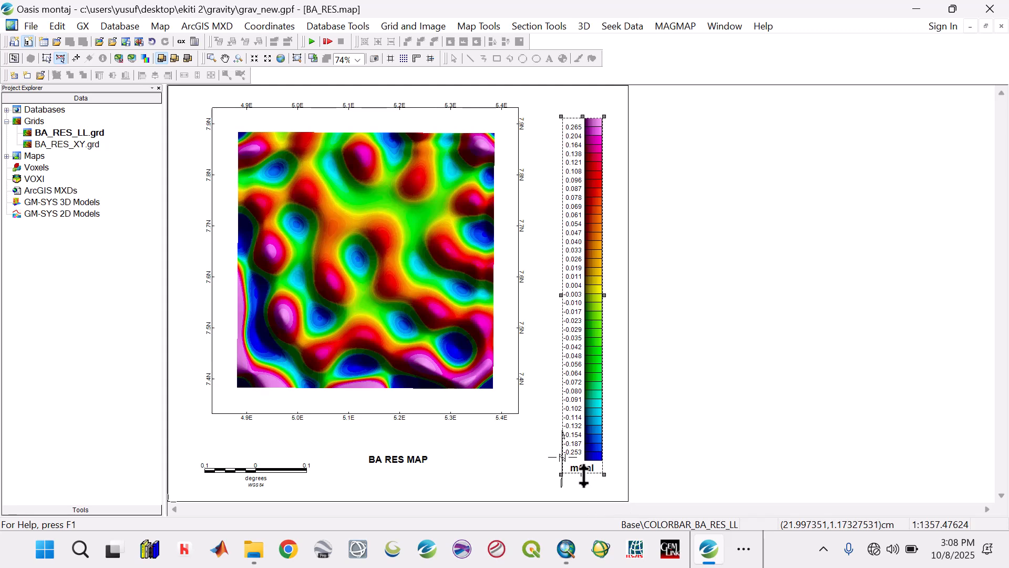
left_click_drag(584, 437, 589, 400)
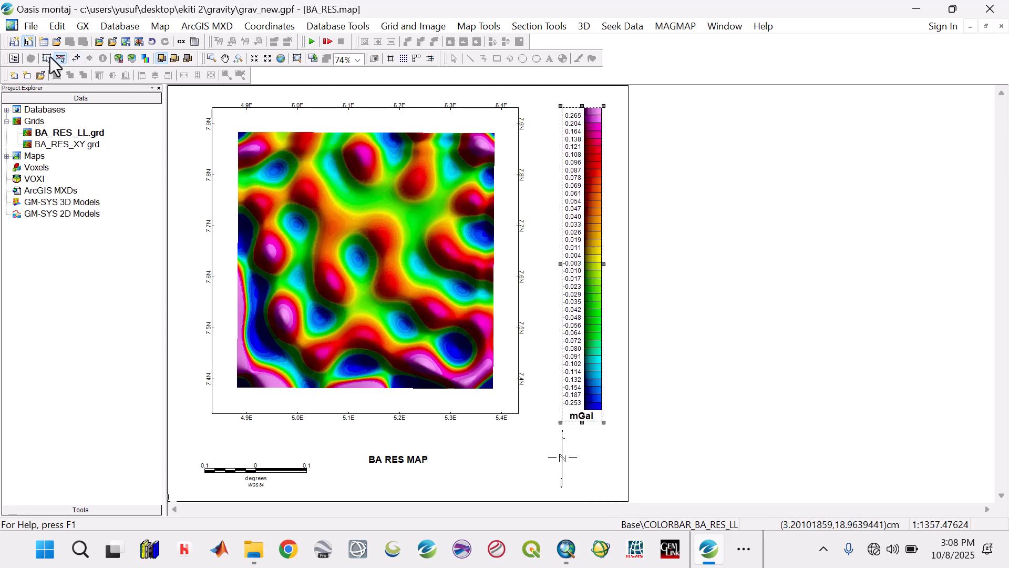
left_click(76, 59)
Step: Start saving the current map as an ArcGIS MXD and create a folder named Maps inside the Gravity folder
left_click(215, 28)
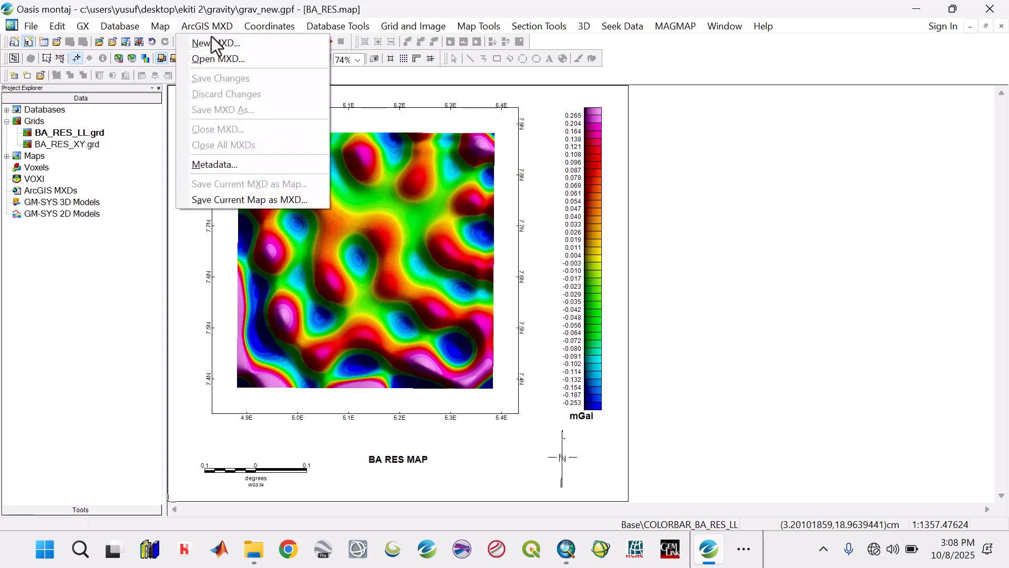
left_click(238, 198)
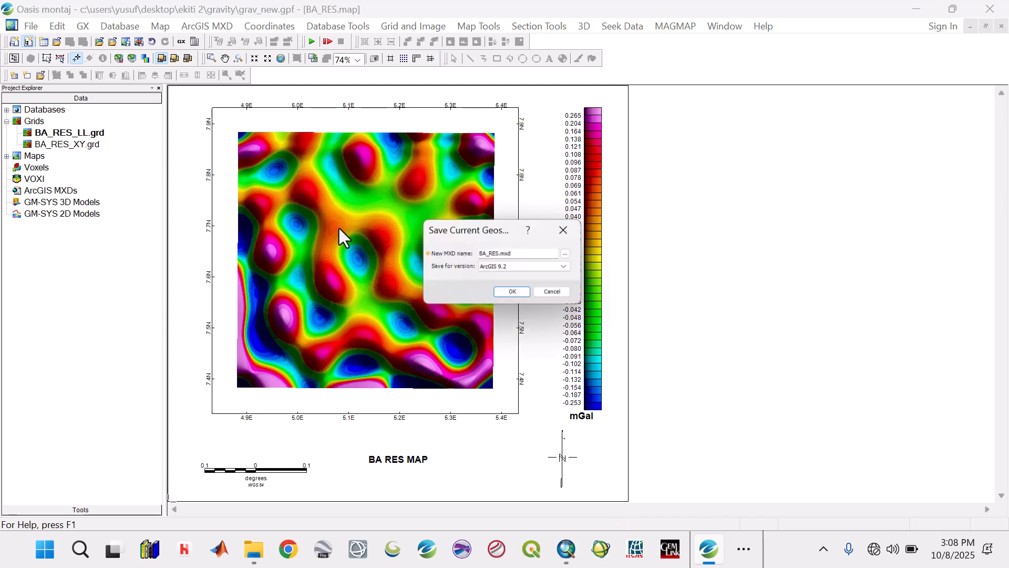
left_click(569, 254)
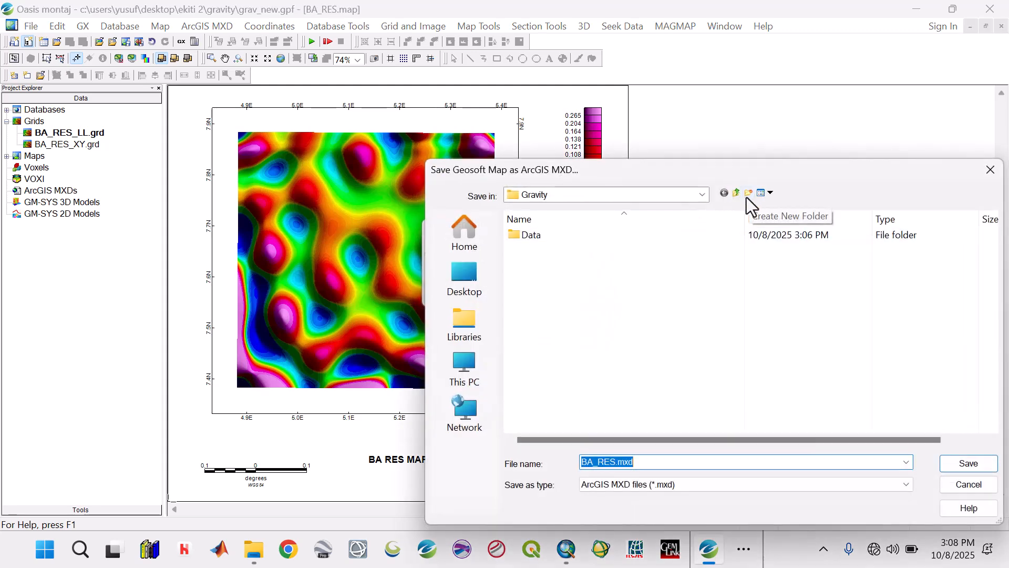
right_click(691, 284)
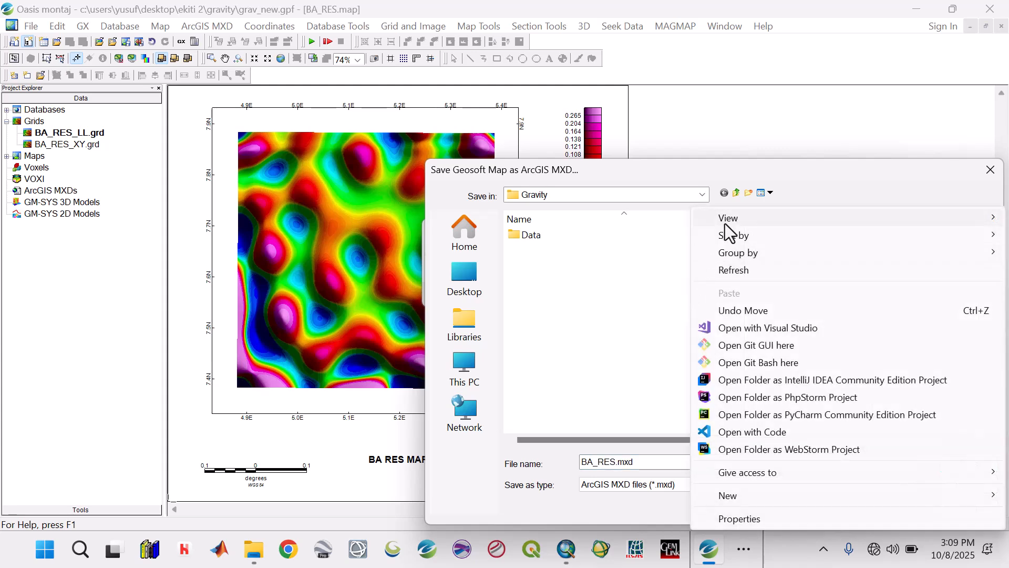
left_click(748, 196)
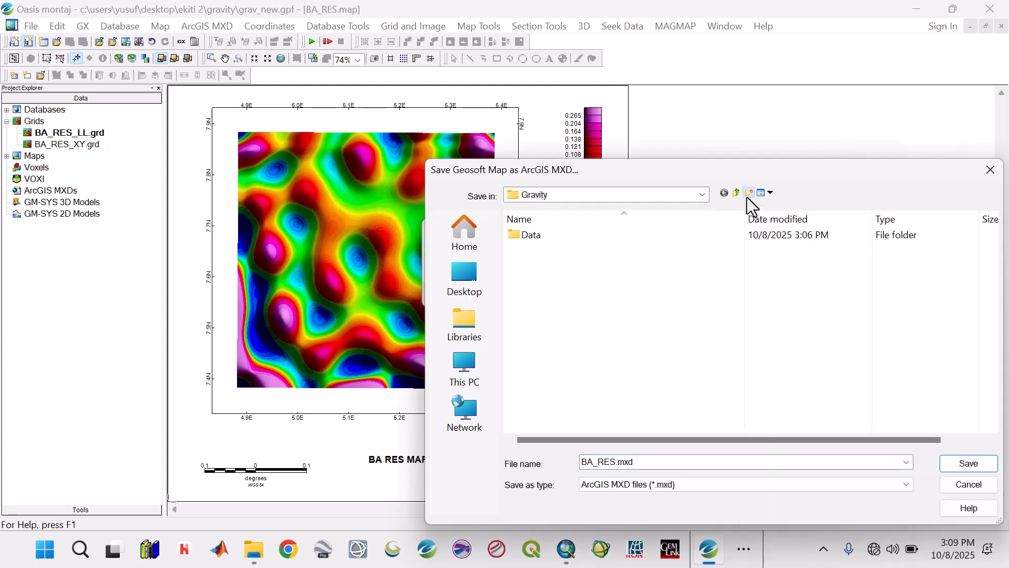
left_click(748, 193)
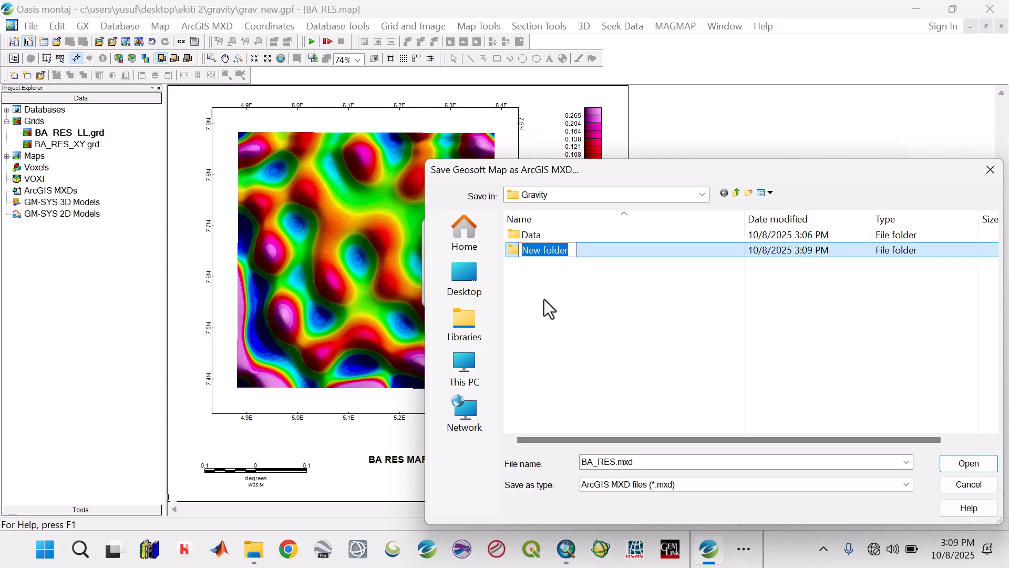
type("m")
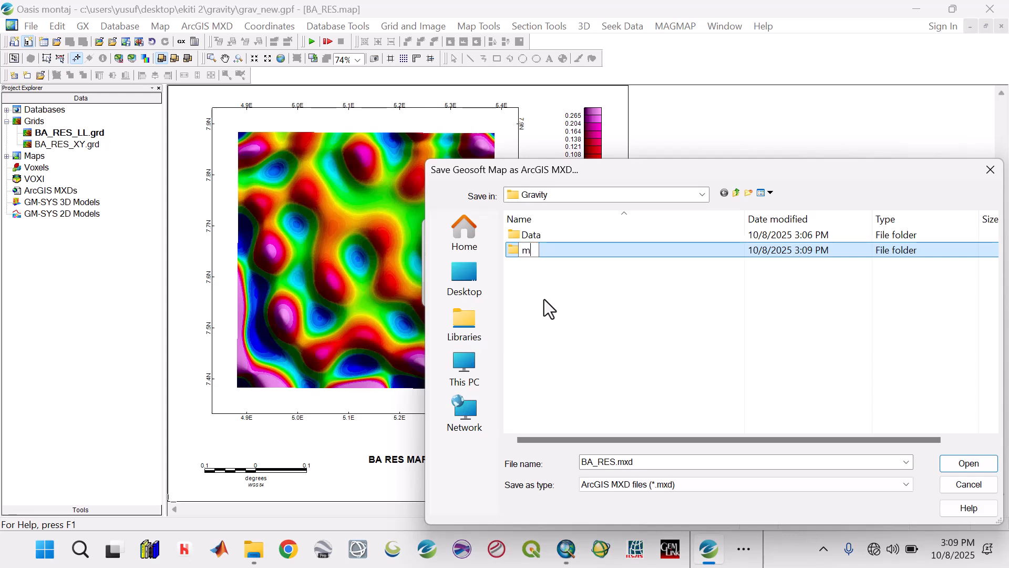
key("BackSpace")
type("Maps")
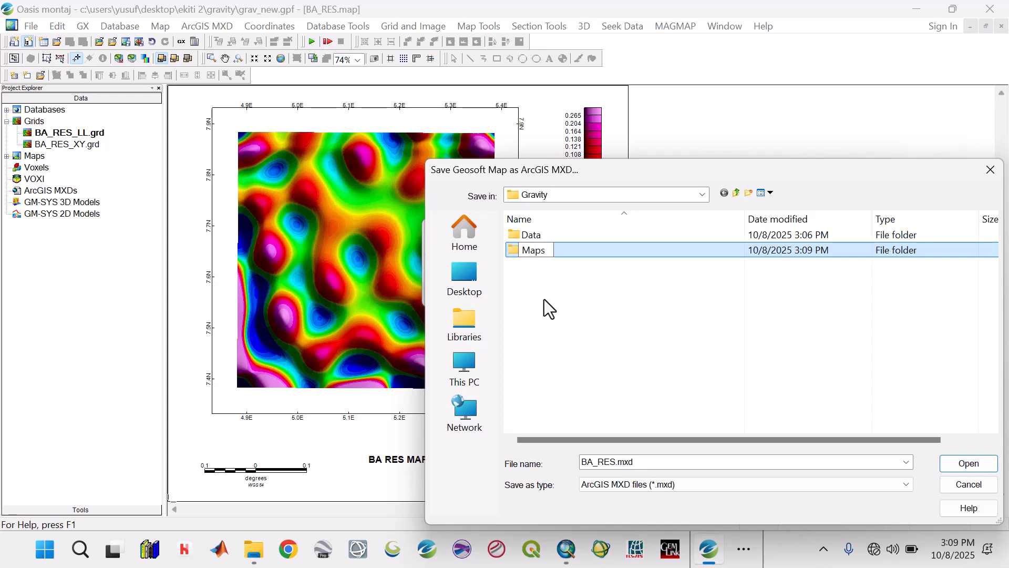
Step: Save the MXD as BA_RES.mxd in the Maps folder for version ArcGIS 9.2
double_click(574, 251)
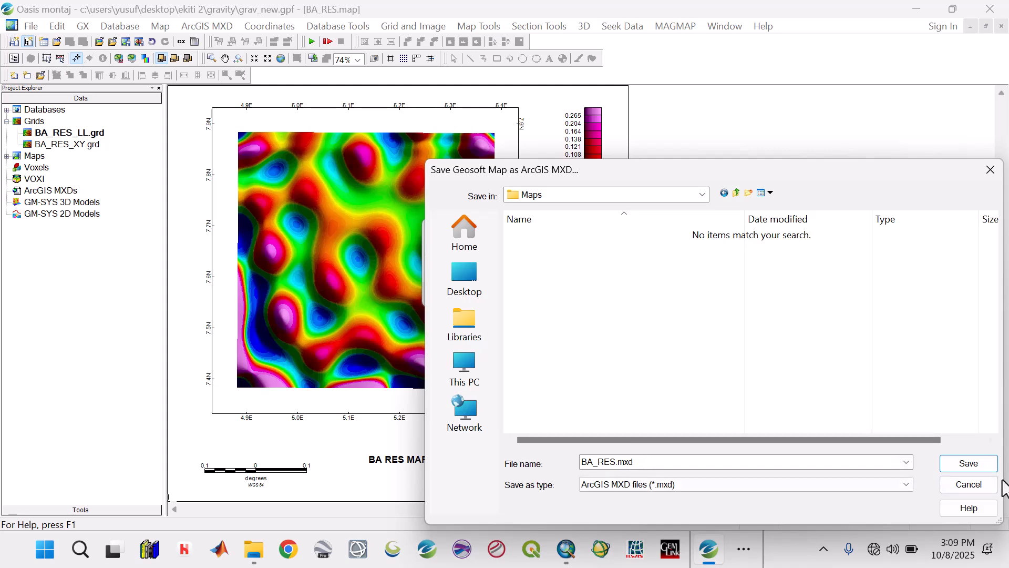
left_click(970, 466)
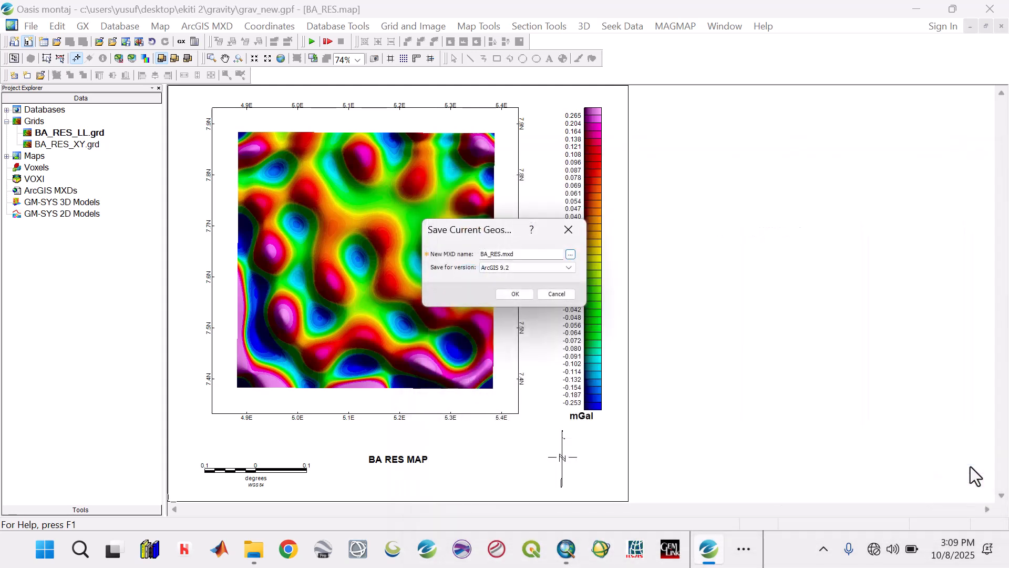
left_click(515, 294)
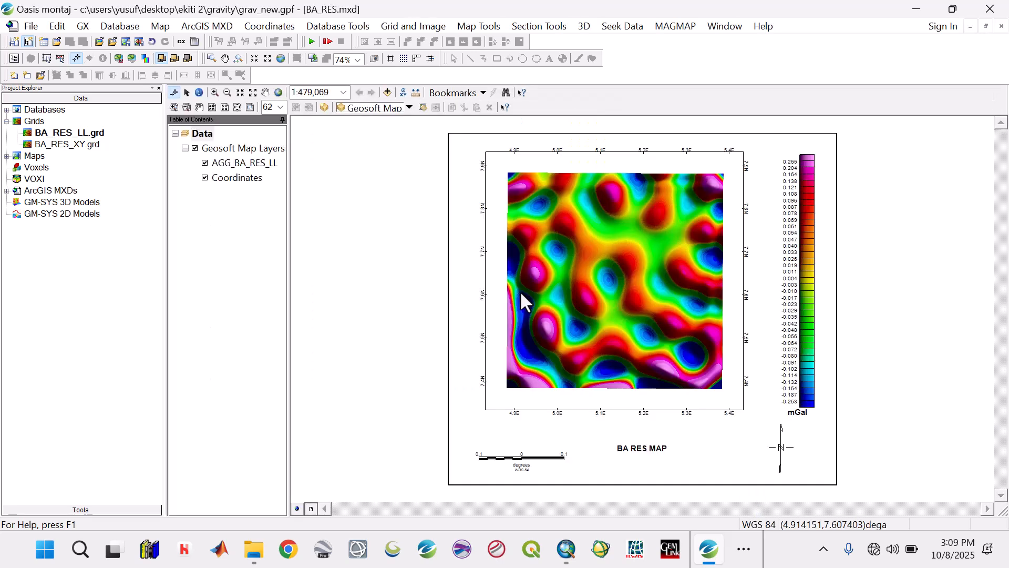
Step: Close all project windows, discarding the changes to the displayed grid and saving all modified documents
left_click(725, 26)
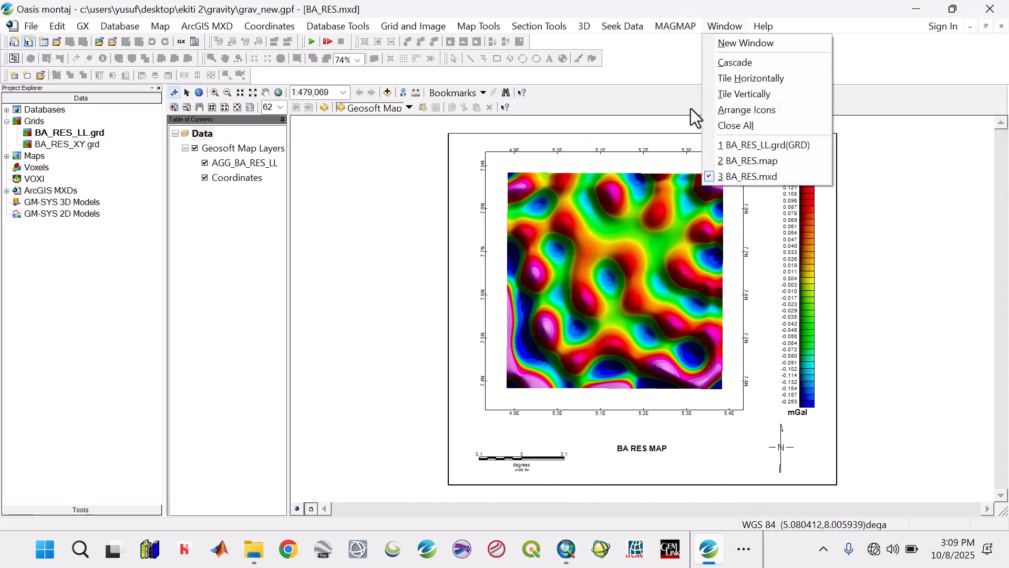
left_click(716, 126)
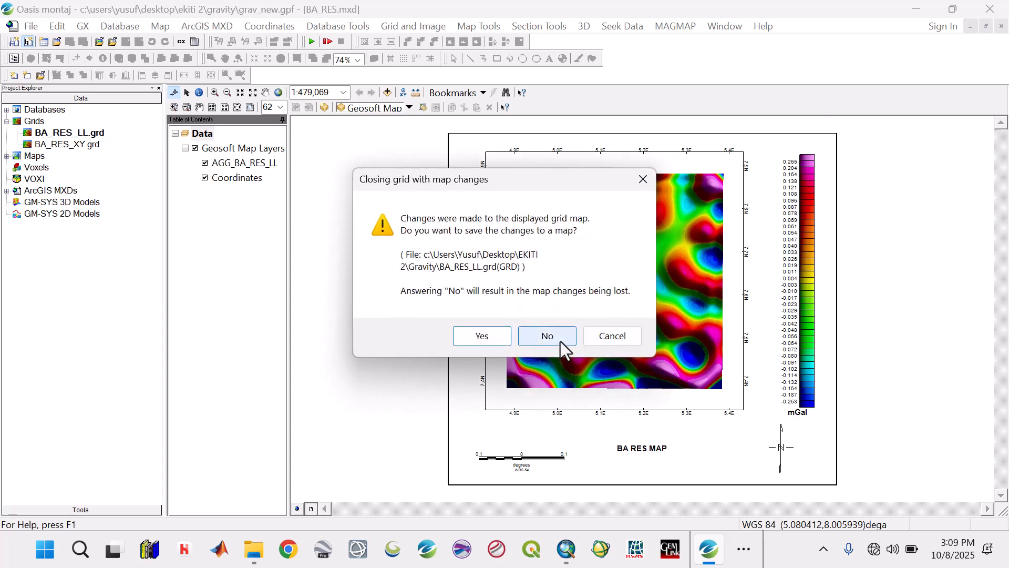
left_click(561, 341)
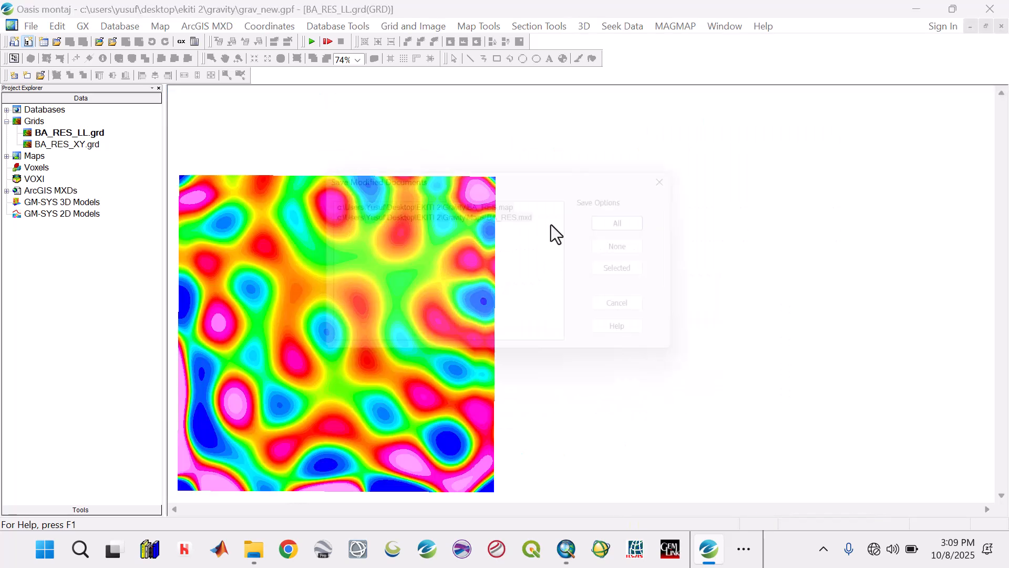
left_click(626, 219)
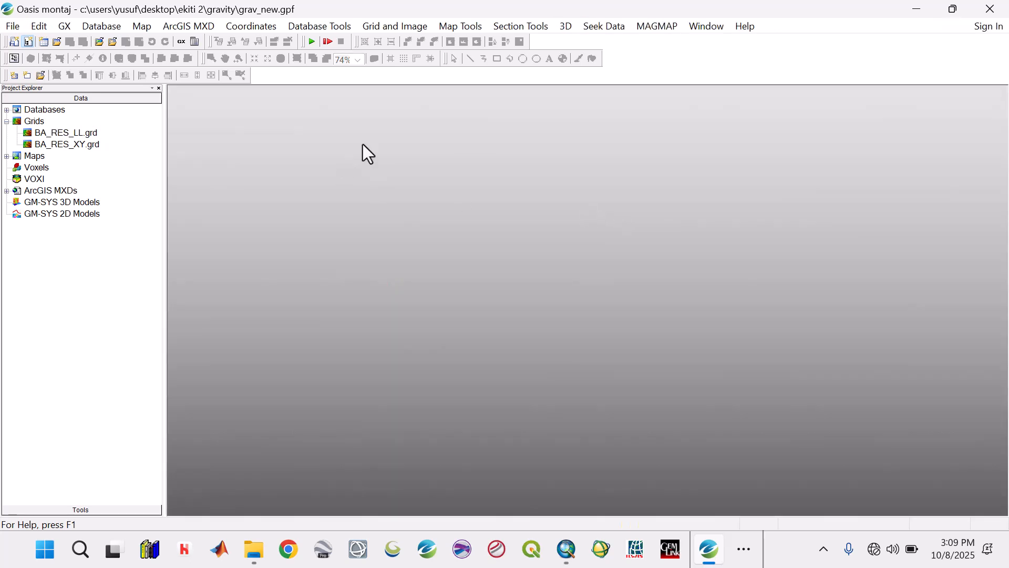
Step: Save the grav_new.gpf project and exit the program
left_click(707, 26)
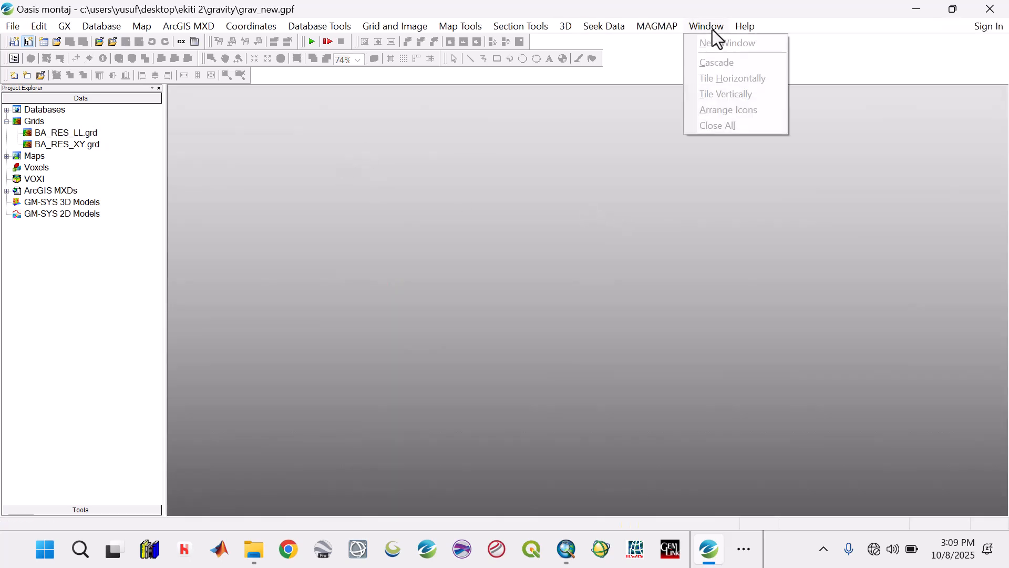
left_click(12, 26)
left_click(11, 26)
mouse_move(26, 42)
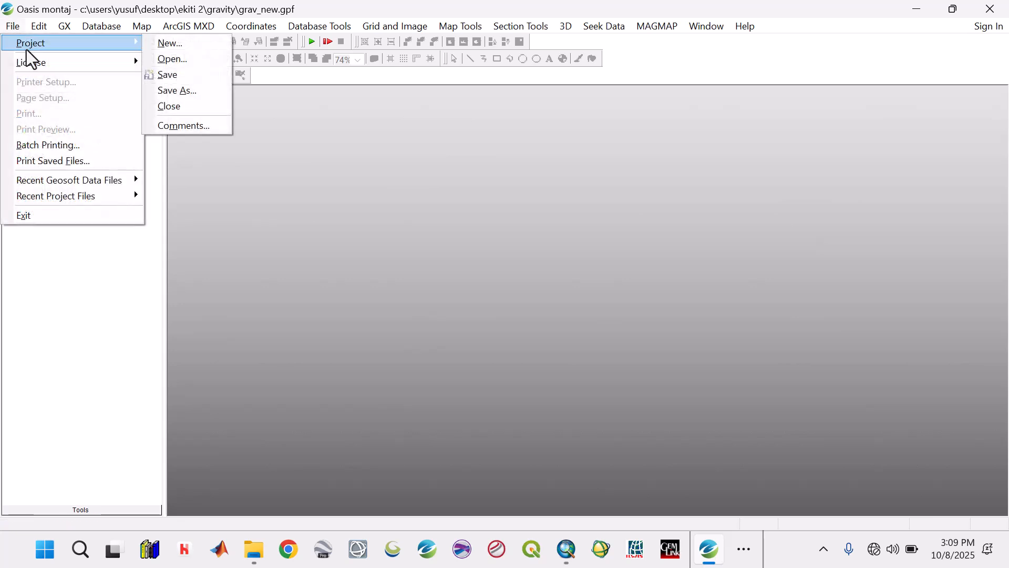
left_click(169, 77)
left_click(990, 8)
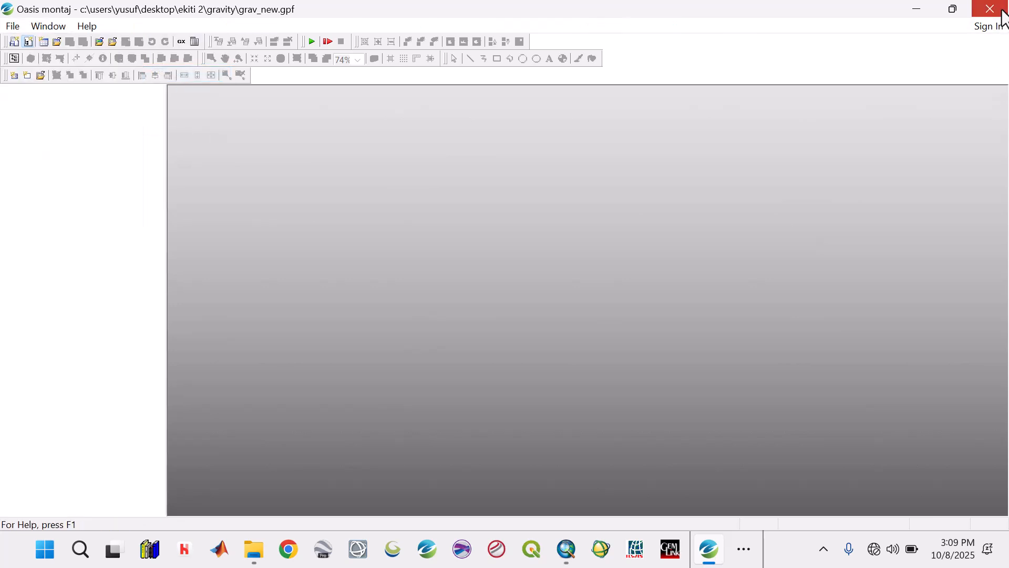
Step: Switch to ArcMap and open BA_RES.mxd from the EKITI 2 > Gravity > Maps folder on the Desktop
left_click(566, 550)
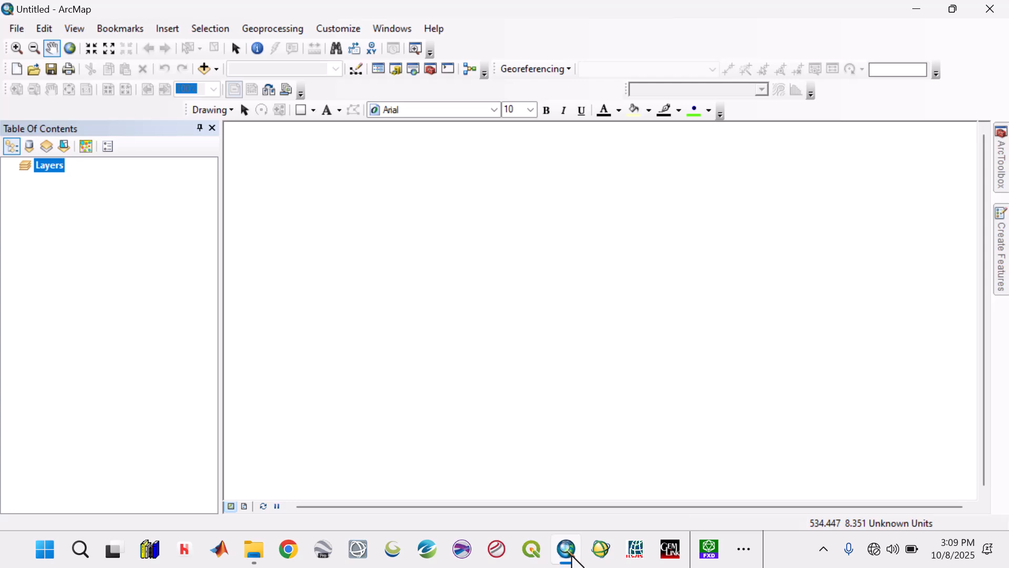
left_click(10, 30)
left_click(33, 63)
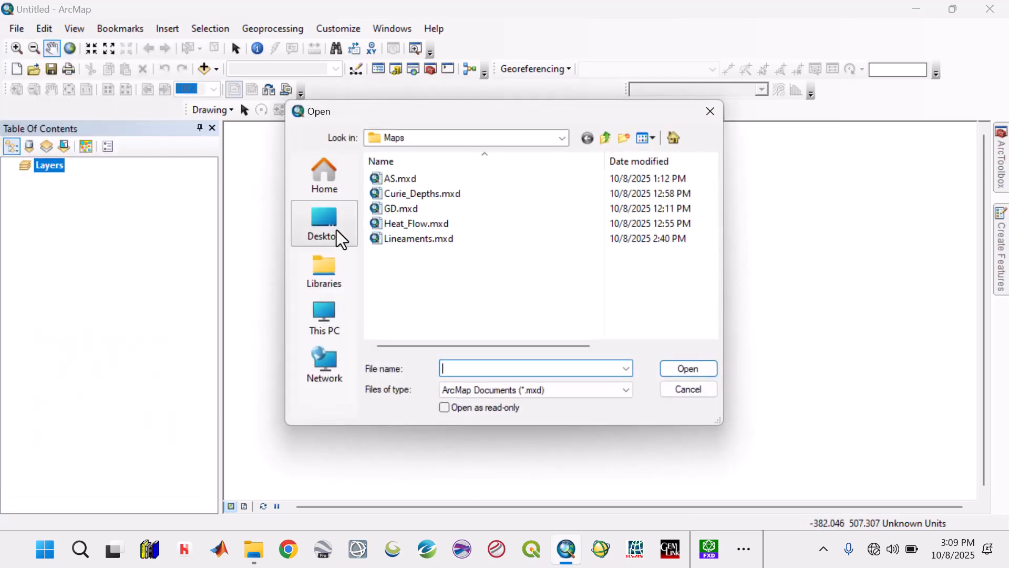
left_click(341, 242)
scroll(462, 248, "down", 5)
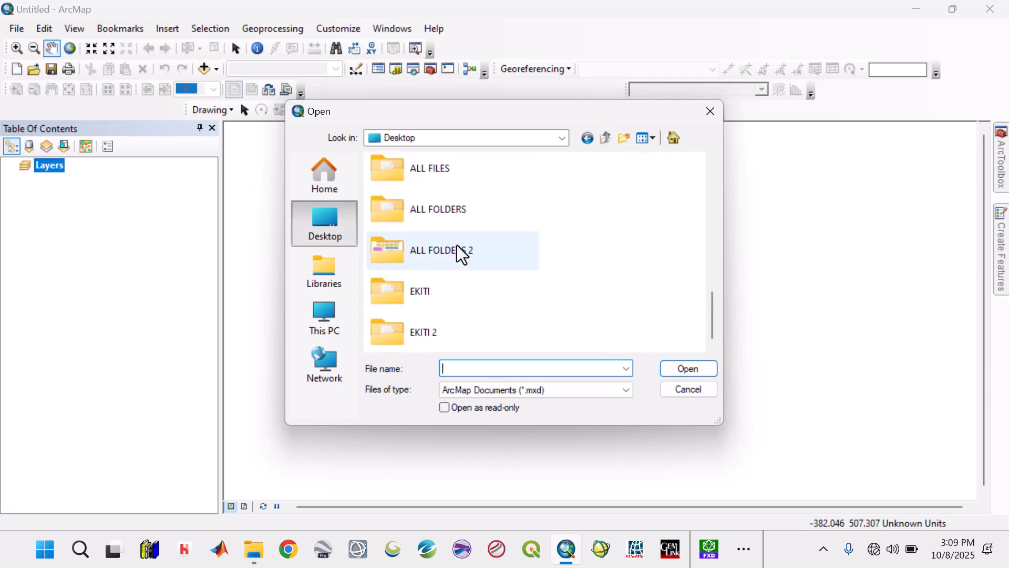
double_click(417, 333)
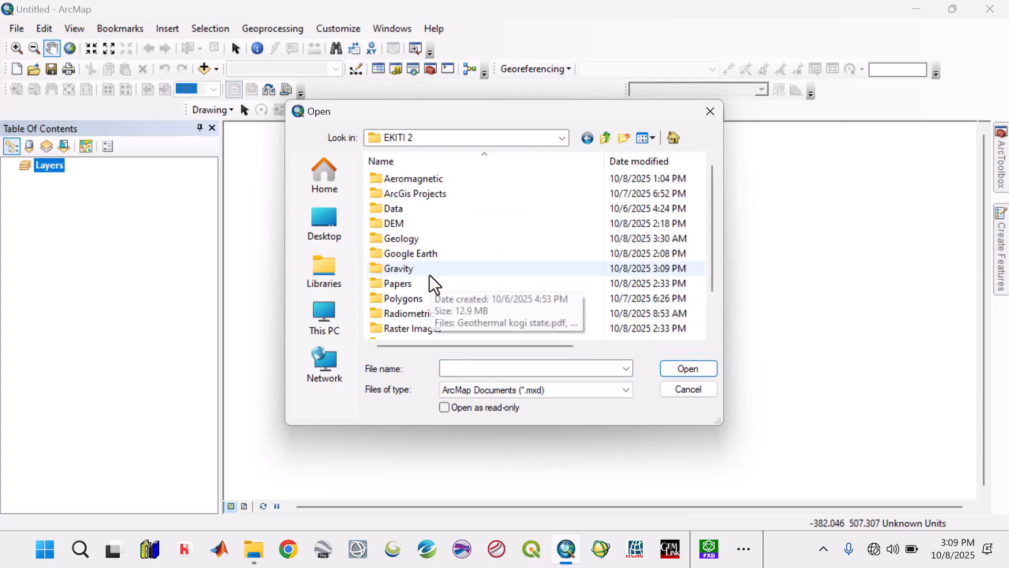
left_click(430, 271)
double_click(433, 271)
double_click(405, 195)
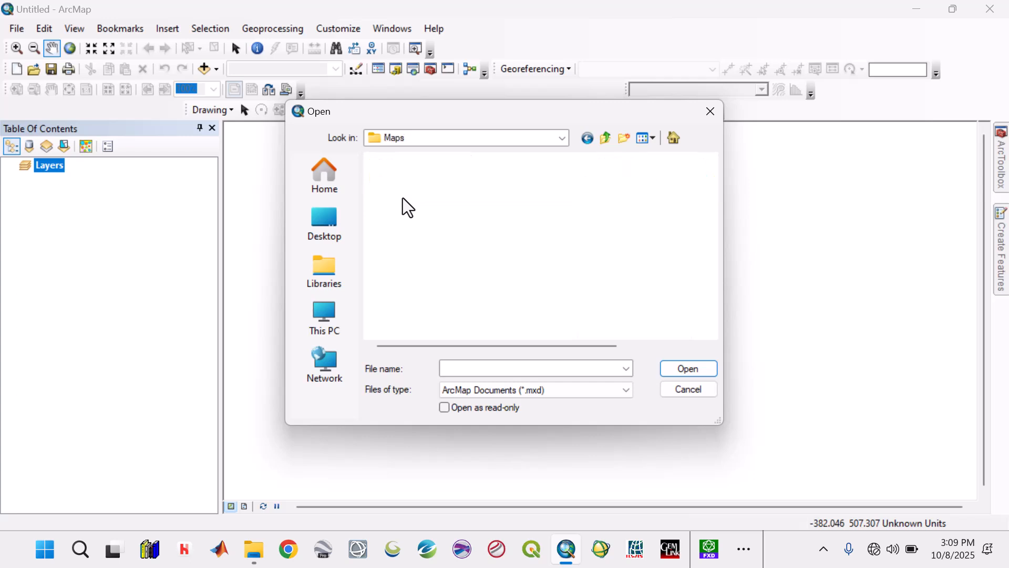
left_click(406, 181)
left_click(688, 369)
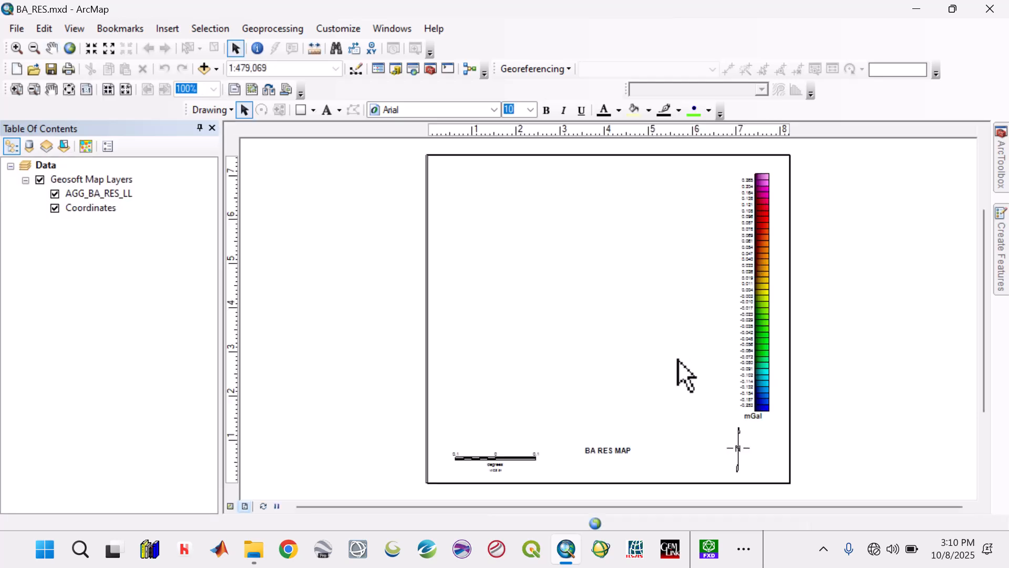
Step: Delete the BA RES MAP title, the north arrow, the scale bar and the outer border from the layout
left_click(594, 454)
key("Delete")
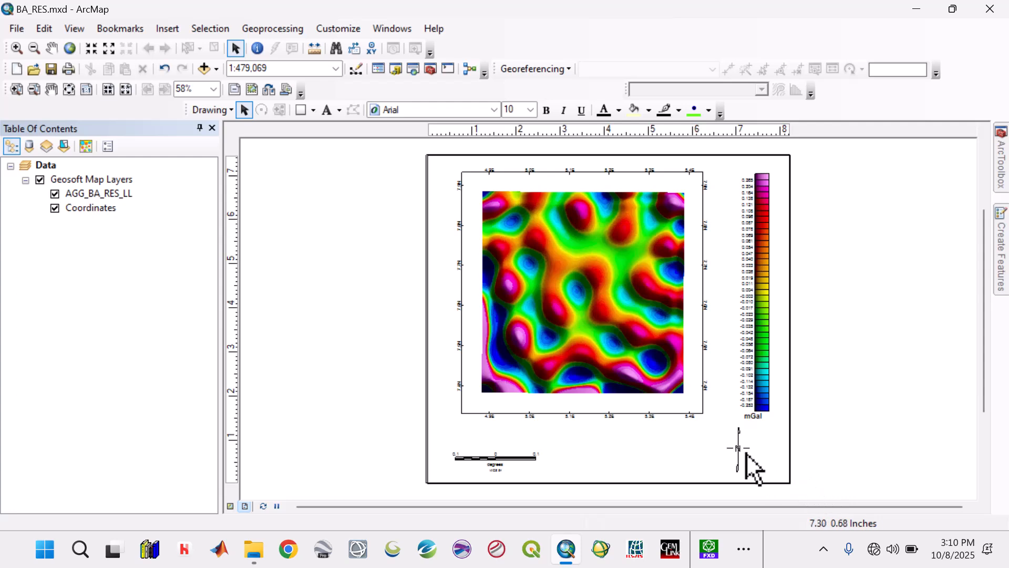
left_click(736, 448)
key("Delete")
left_click(526, 458)
key("Delete")
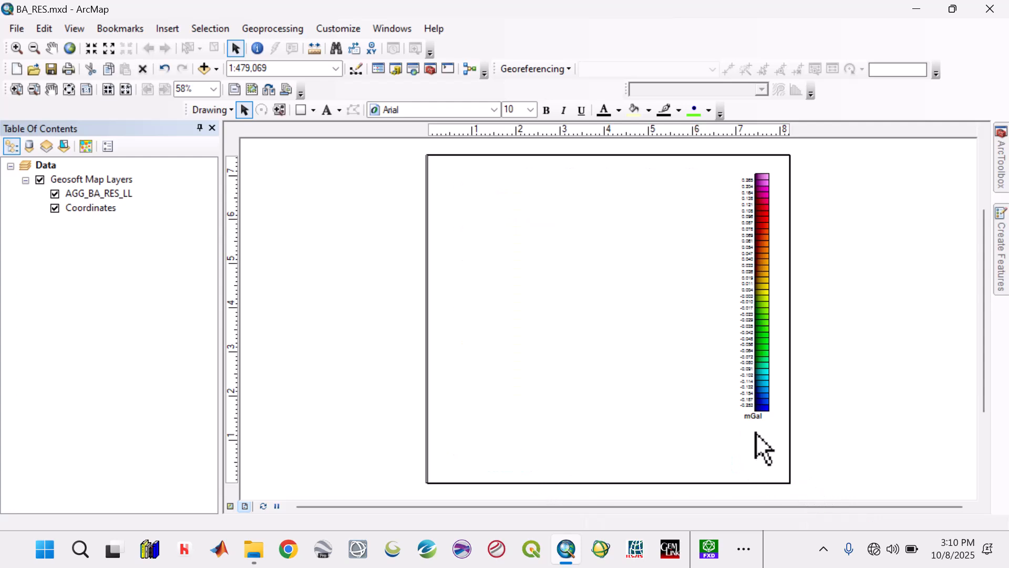
left_click(789, 432)
key("Delete")
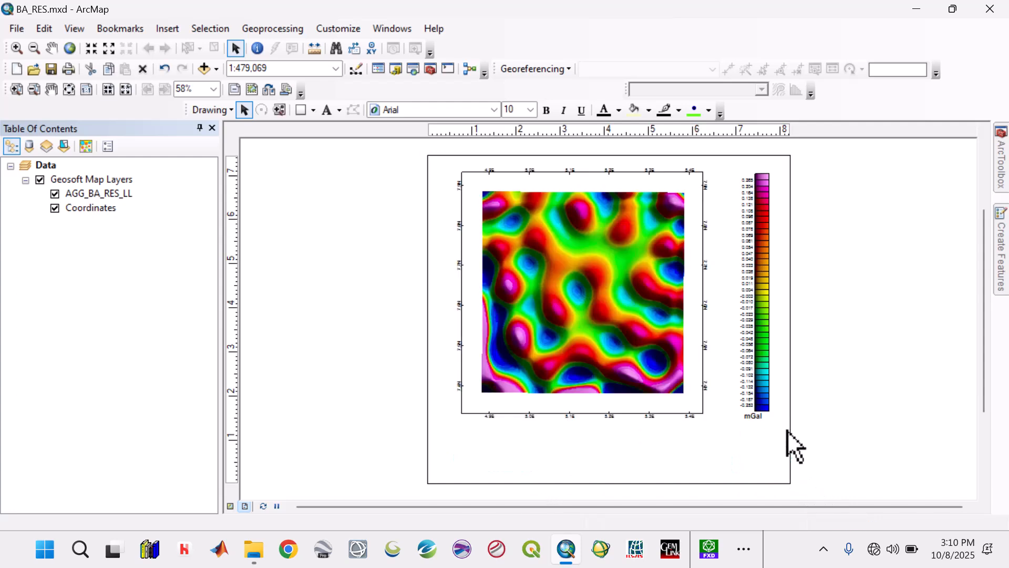
Step: Add the title text RESIDUAL GRAVITY BOUGUER ANOMALY MAP just below the map frame
left_click(327, 110)
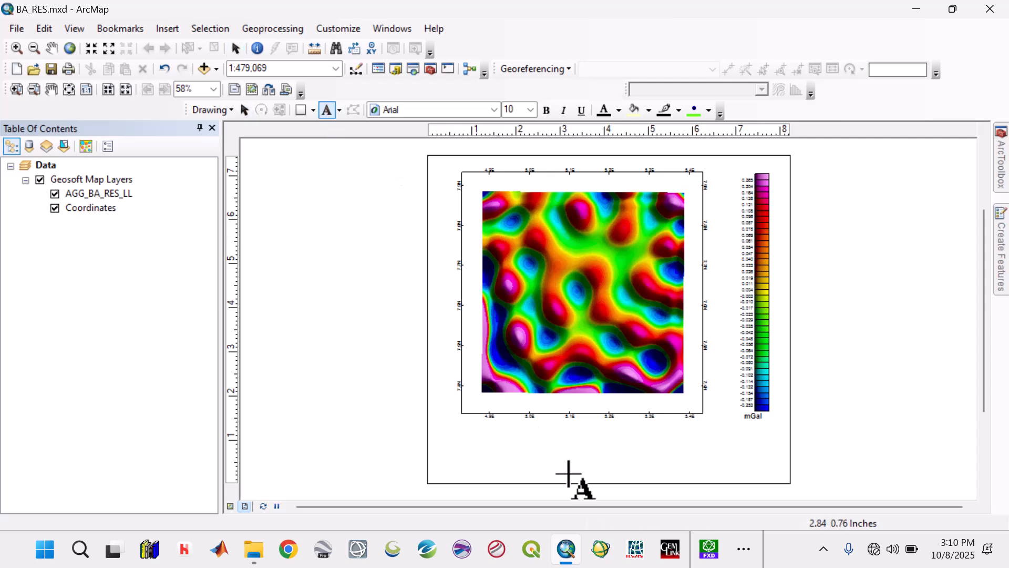
left_click(545, 432)
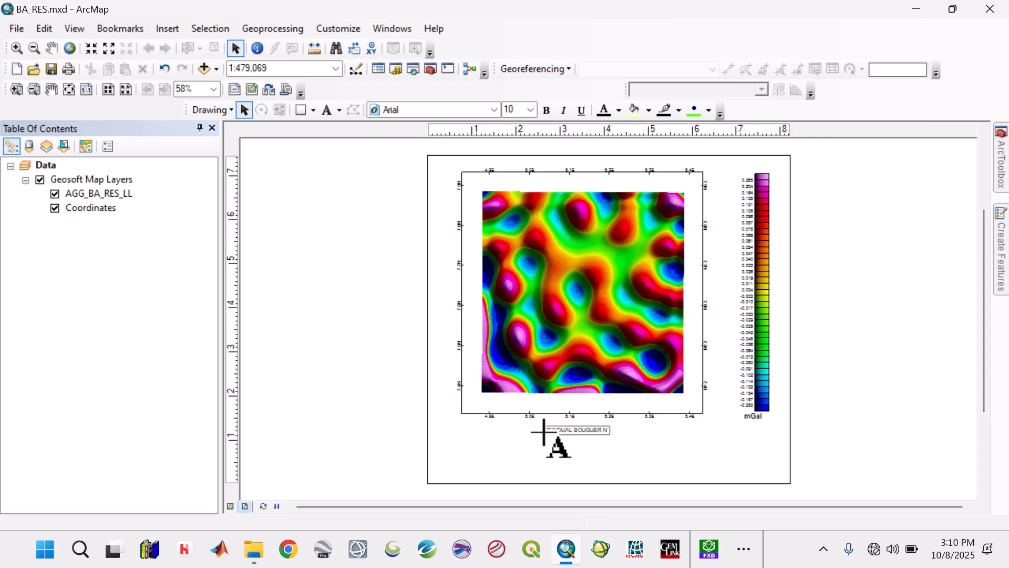
type("ANOMAL")
type("V")
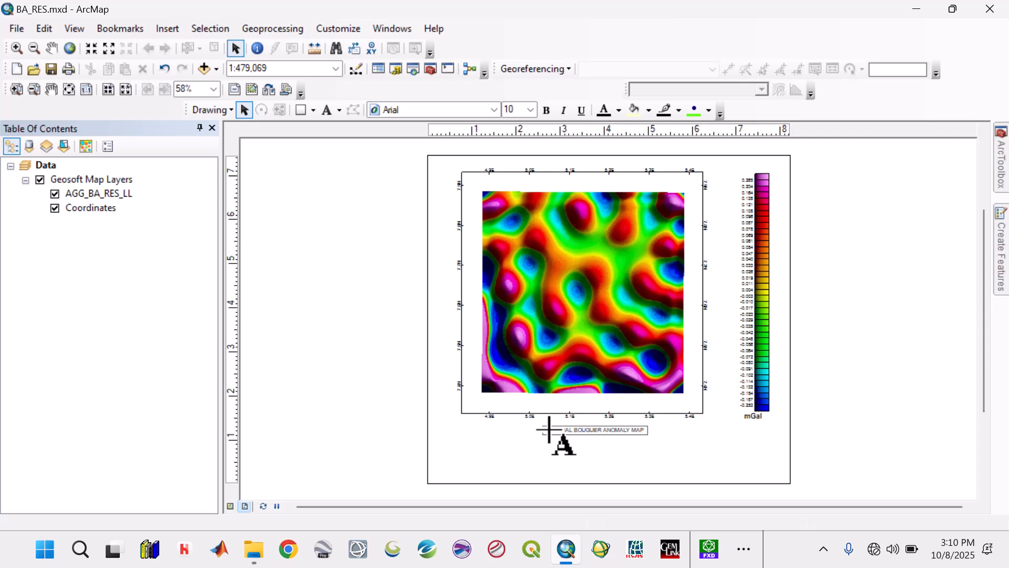
type("GRAVITY")
key("Return")
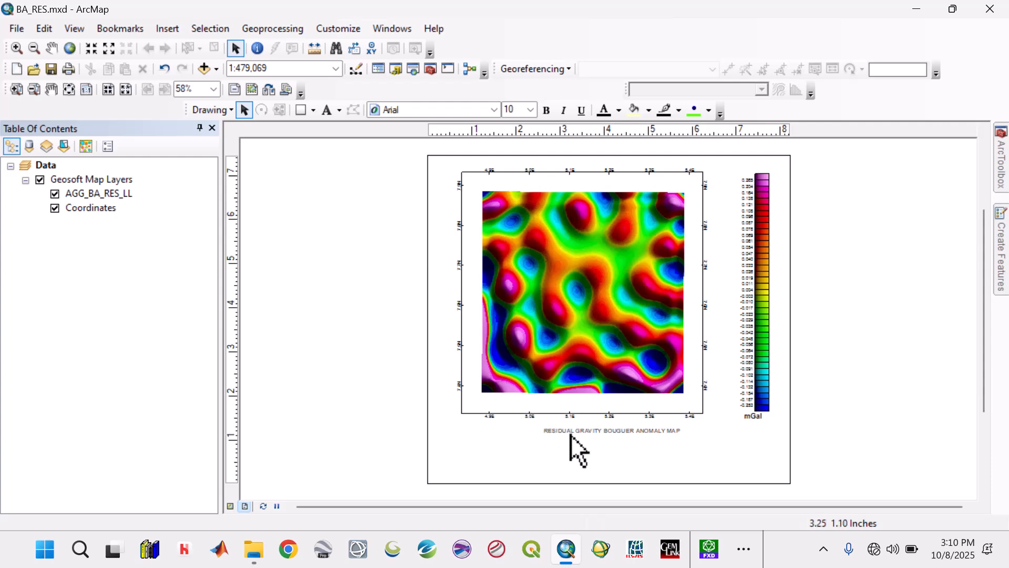
Step: Format the residual gravity title text as Arial 14 bold and centre it beneath the map frame
double_click(570, 430)
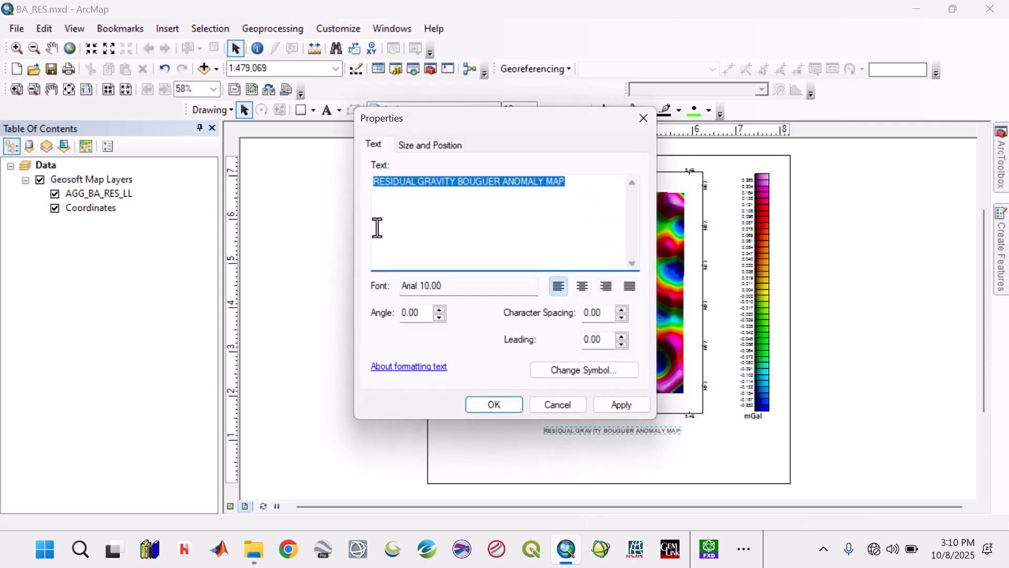
left_click(420, 189)
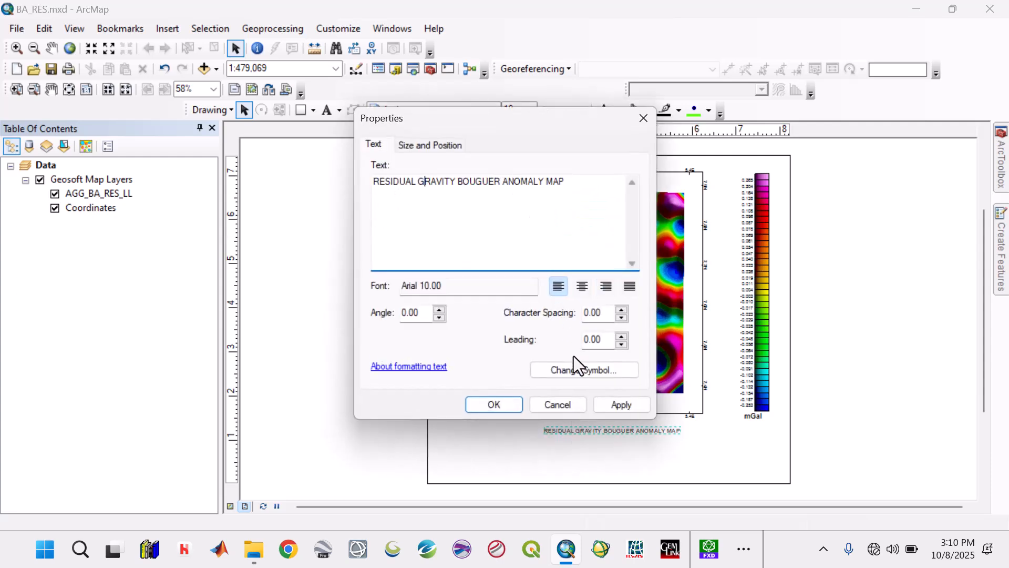
left_click(573, 377)
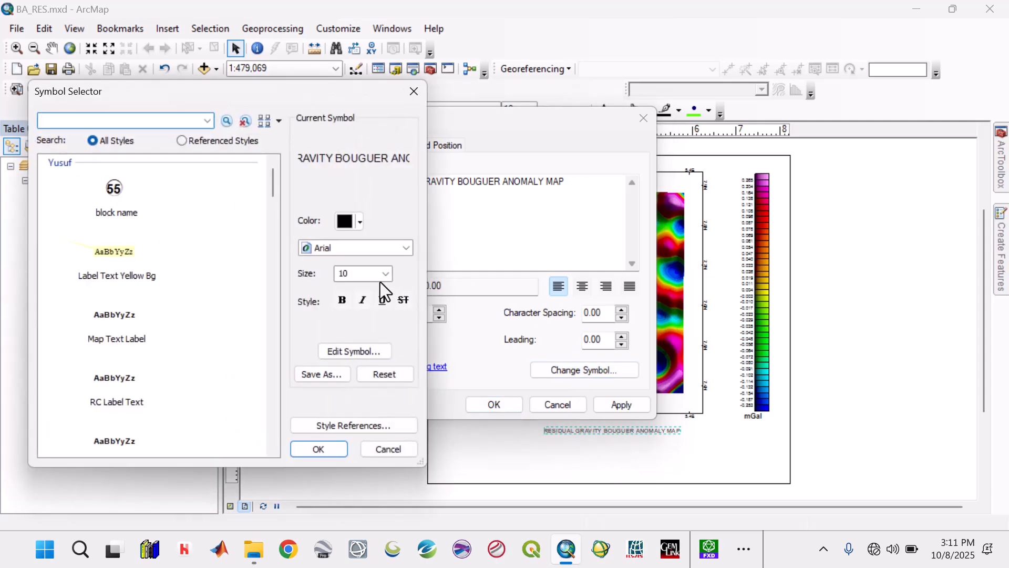
left_click(385, 274)
left_click(371, 317)
left_click(342, 300)
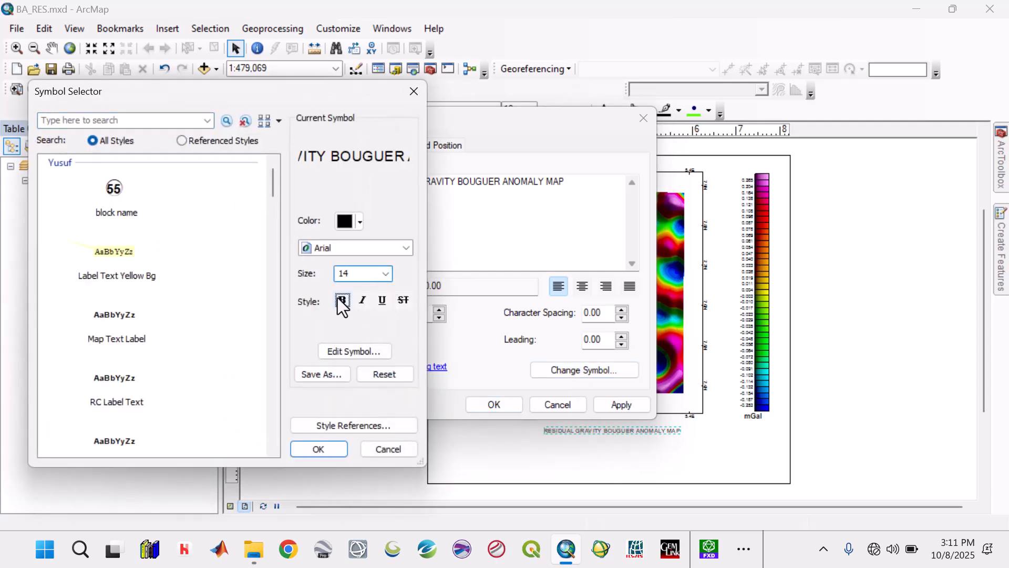
left_click(333, 448)
left_click(600, 406)
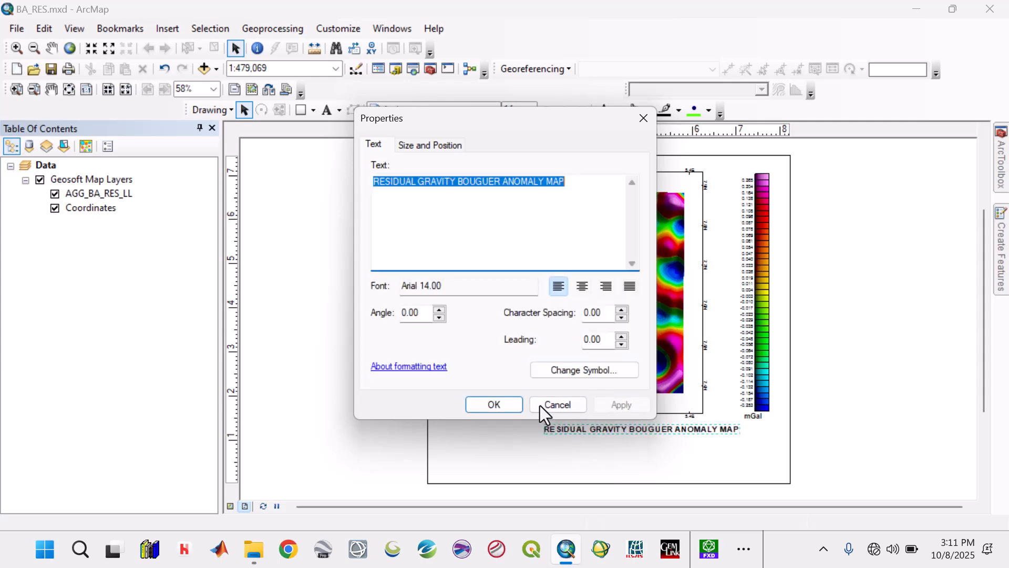
left_click(519, 403)
left_click_drag(616, 430, 570, 437)
Step: Nudge the map's data frame slightly down the page
left_click(580, 418)
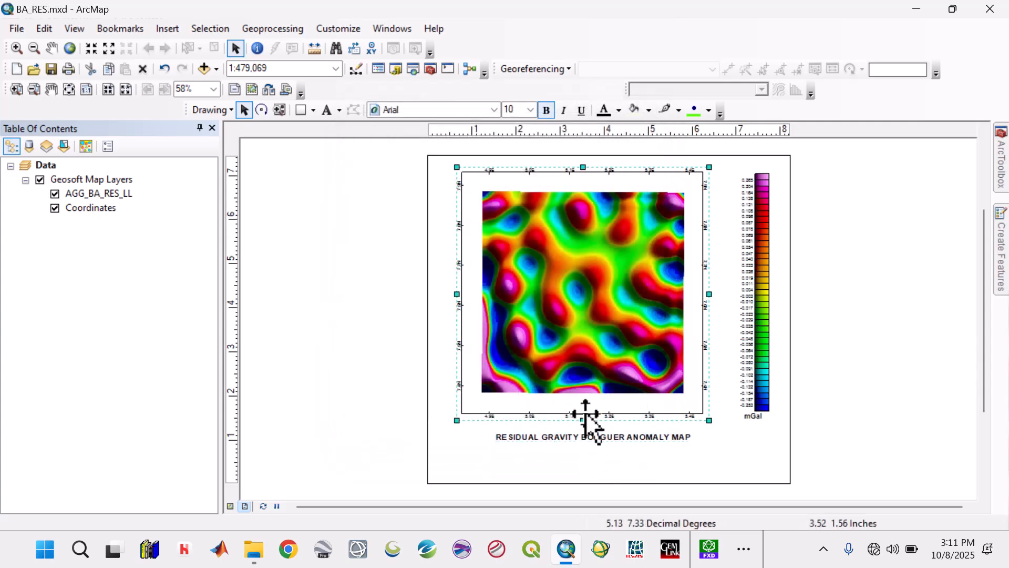
key("Down")
key("Down")
key("Down")
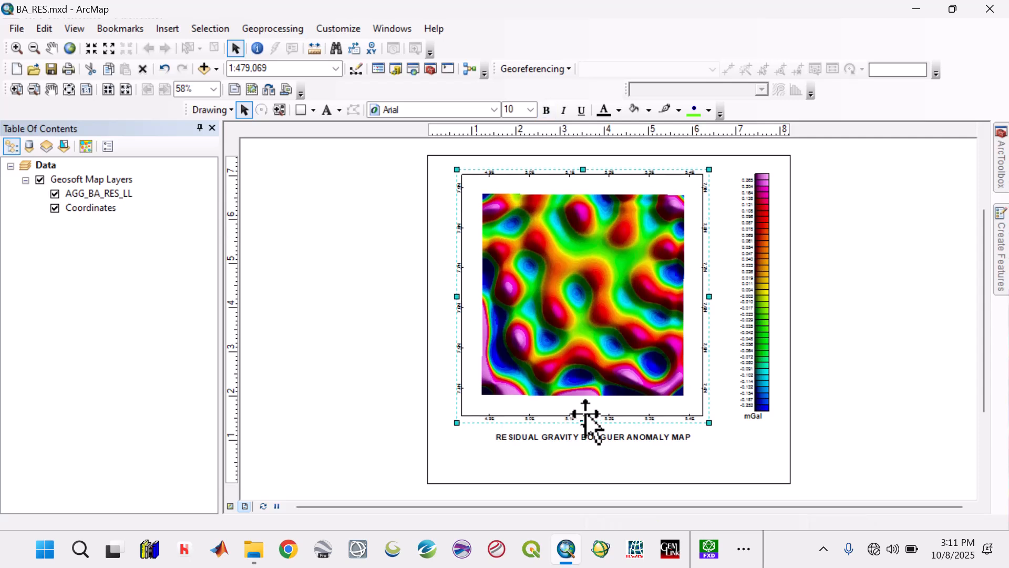
Step: Hide the Coordinates layer, then enlarge and centre the residual grid to fill its data frame at 1:425,173
left_click(54, 207)
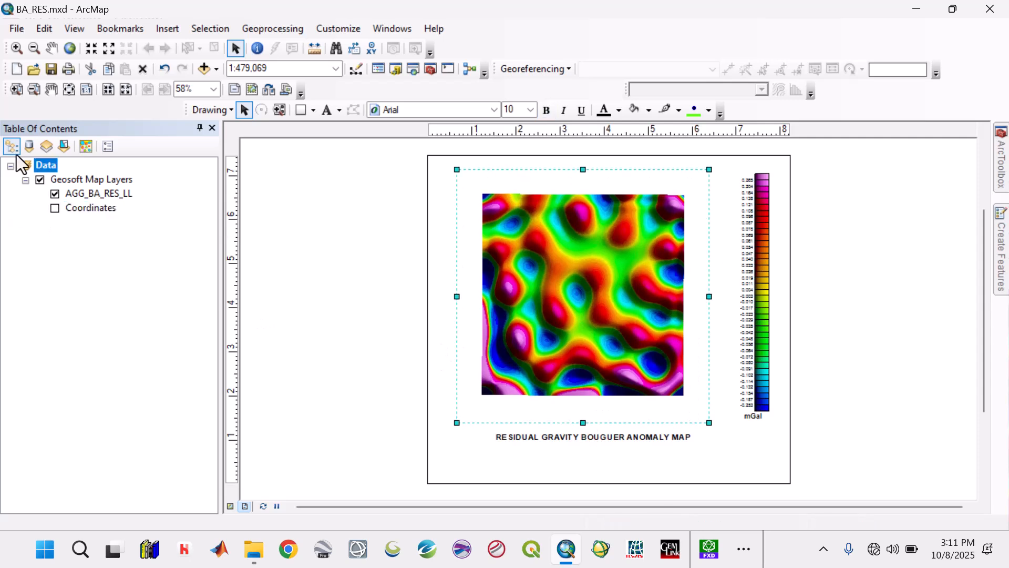
left_click(20, 52)
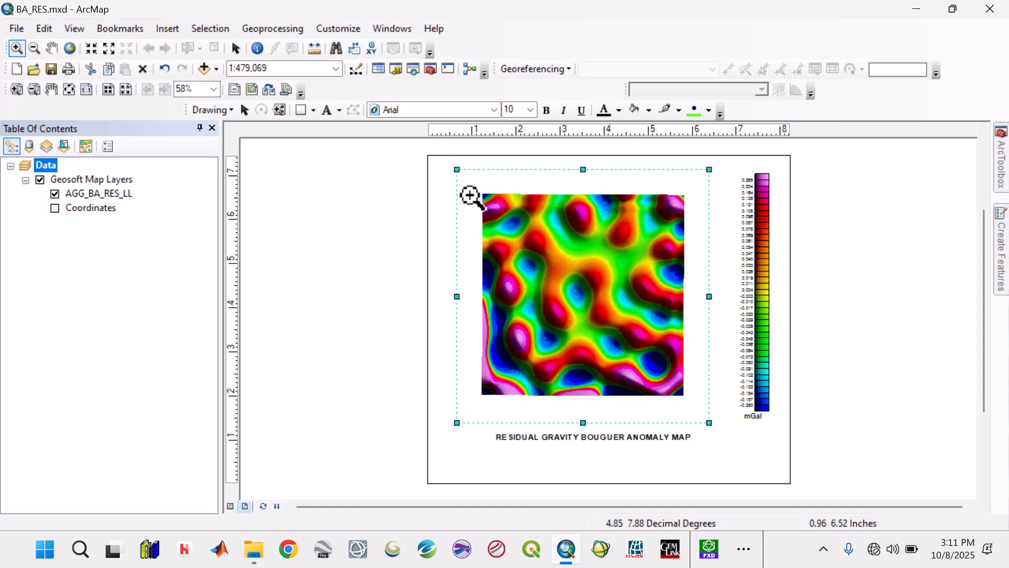
left_click_drag(474, 186, 697, 402)
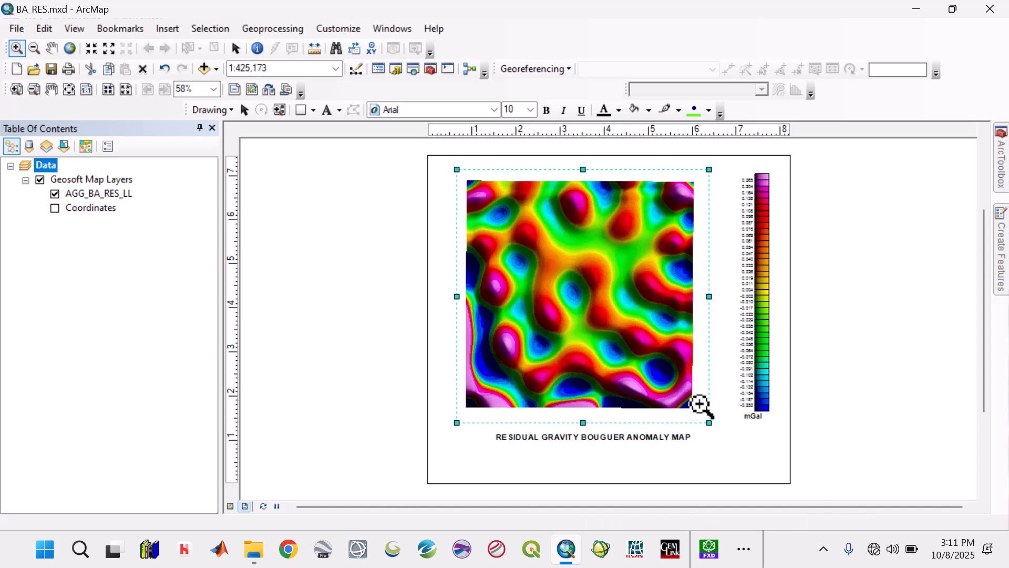
left_click(235, 47)
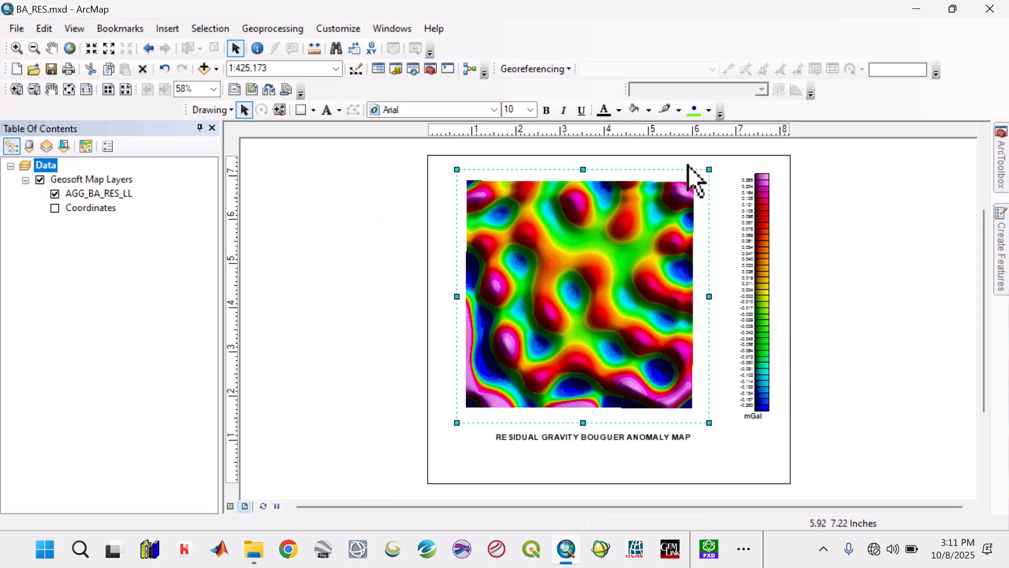
left_click(51, 48)
left_click_drag(585, 307, 590, 308)
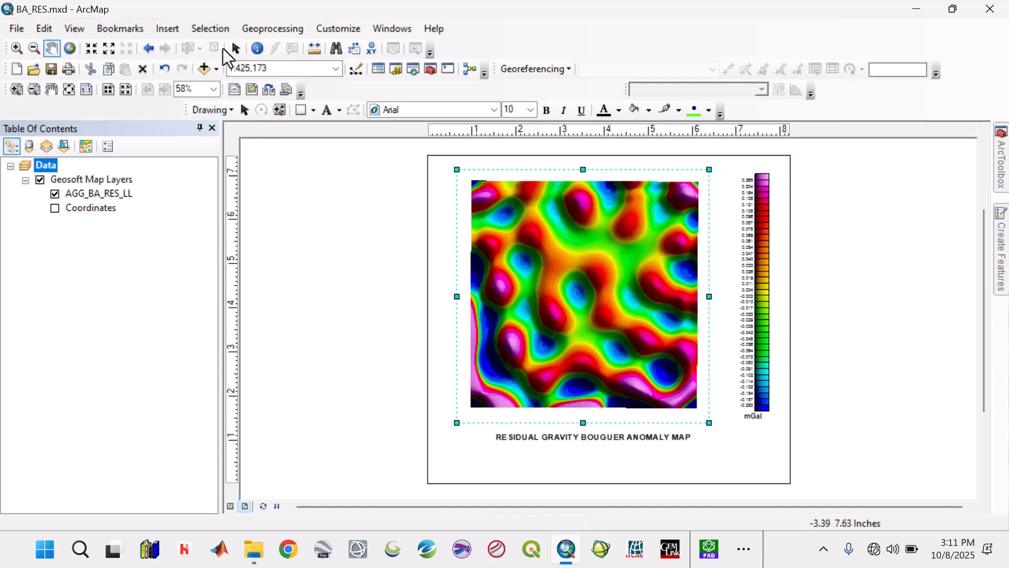
left_click(235, 48)
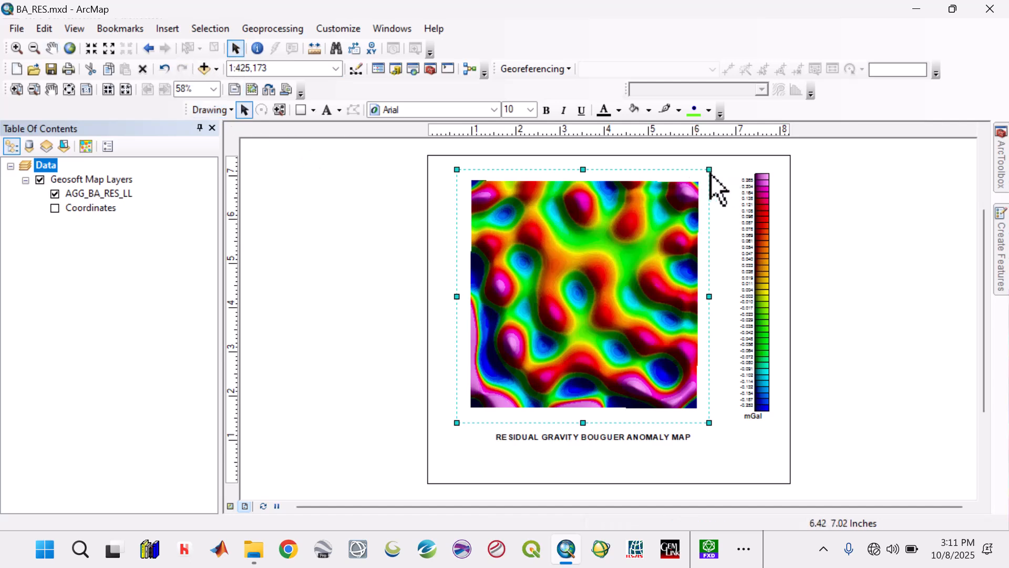
Step: Add a new graticule reference grid to the data frame, keeping the default axes and labelling settings
right_click(709, 170)
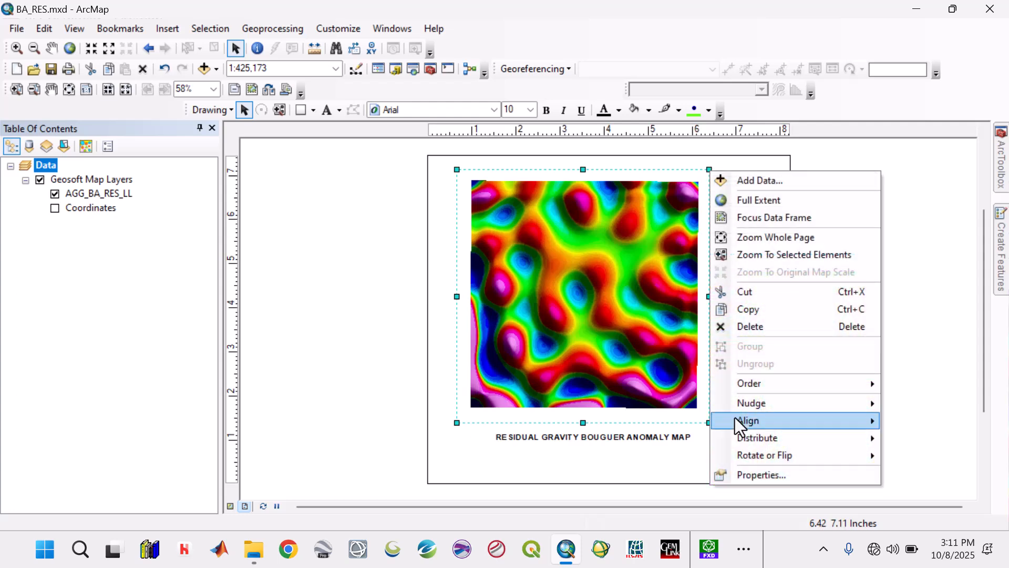
left_click(753, 476)
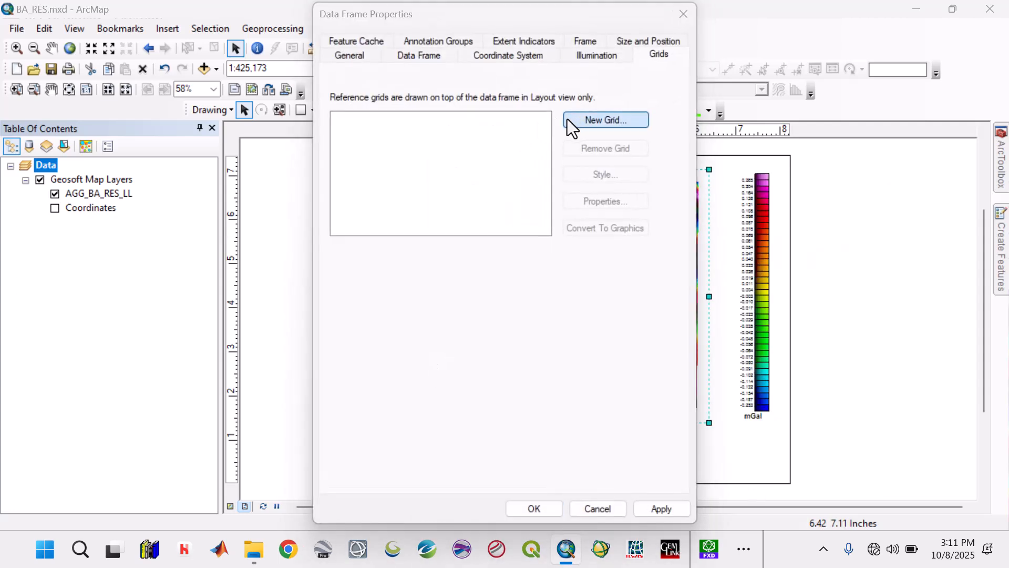
left_click(570, 122)
left_click(600, 408)
left_click(599, 408)
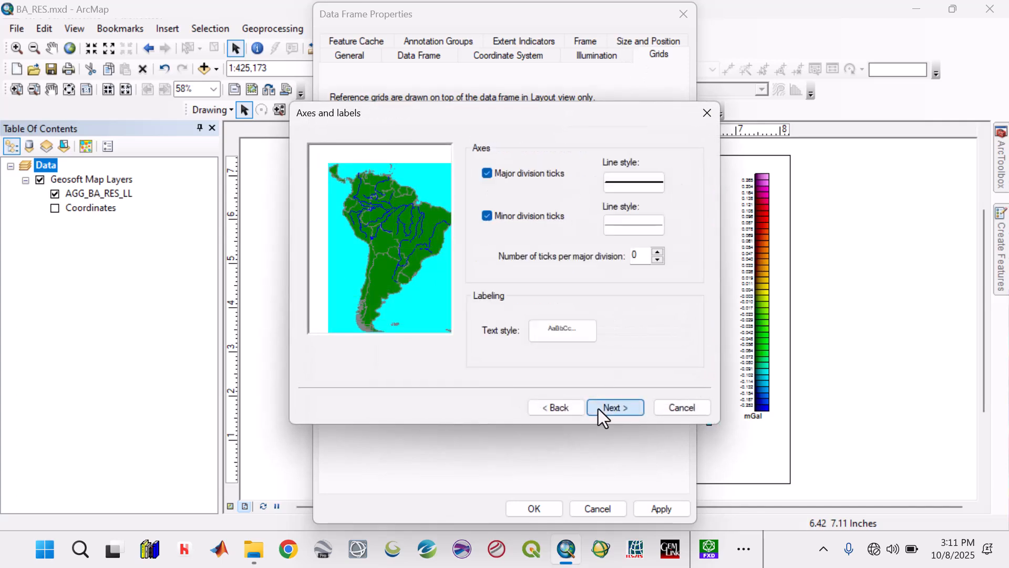
left_click(600, 409)
left_click(599, 408)
Step: Set the graticule labels to size 12 with vertical labels on the right side too, and show no grid lines or ticks
left_click(614, 200)
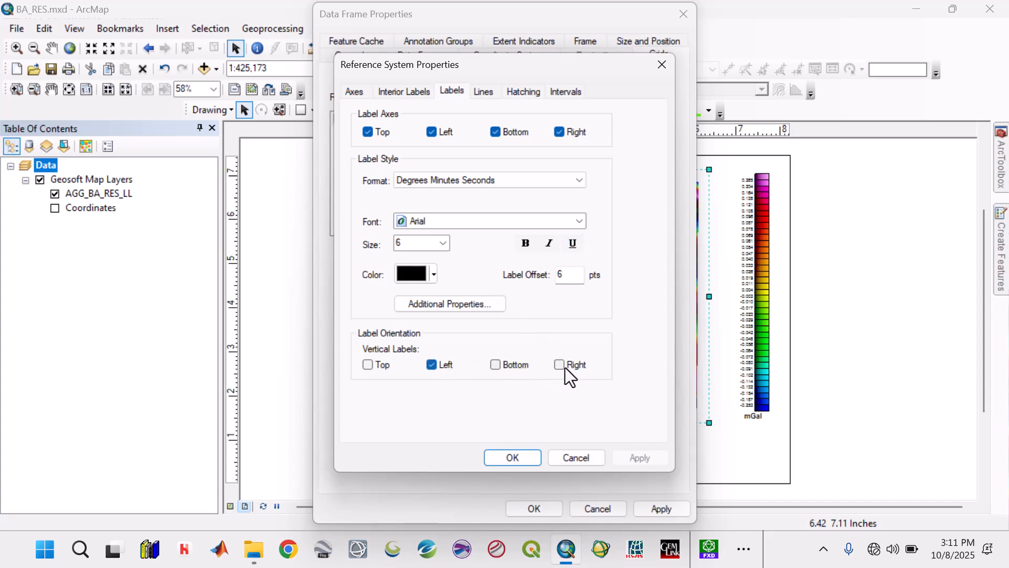
left_click(443, 242)
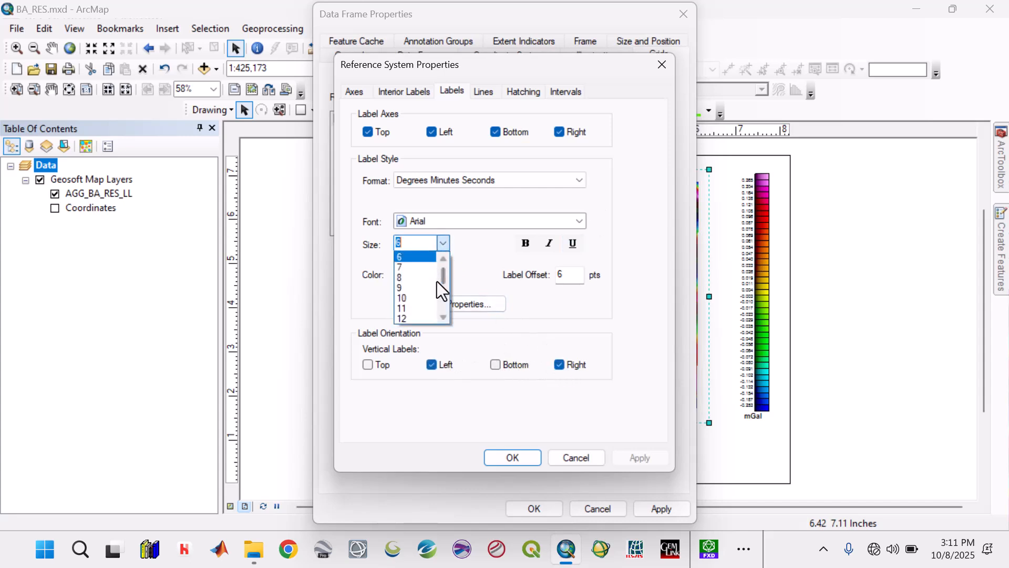
left_click(415, 318)
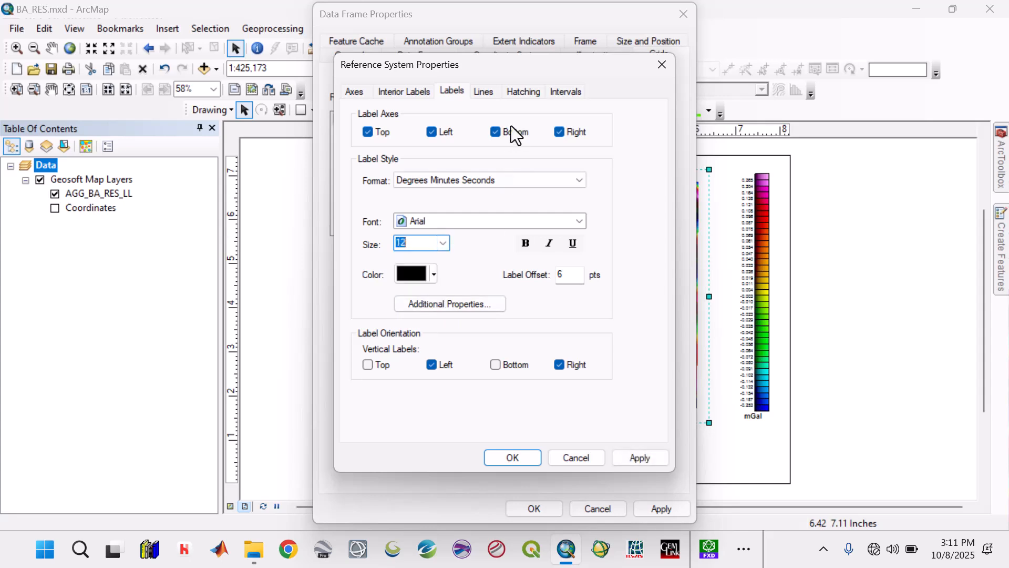
left_click(485, 92)
left_click(437, 170)
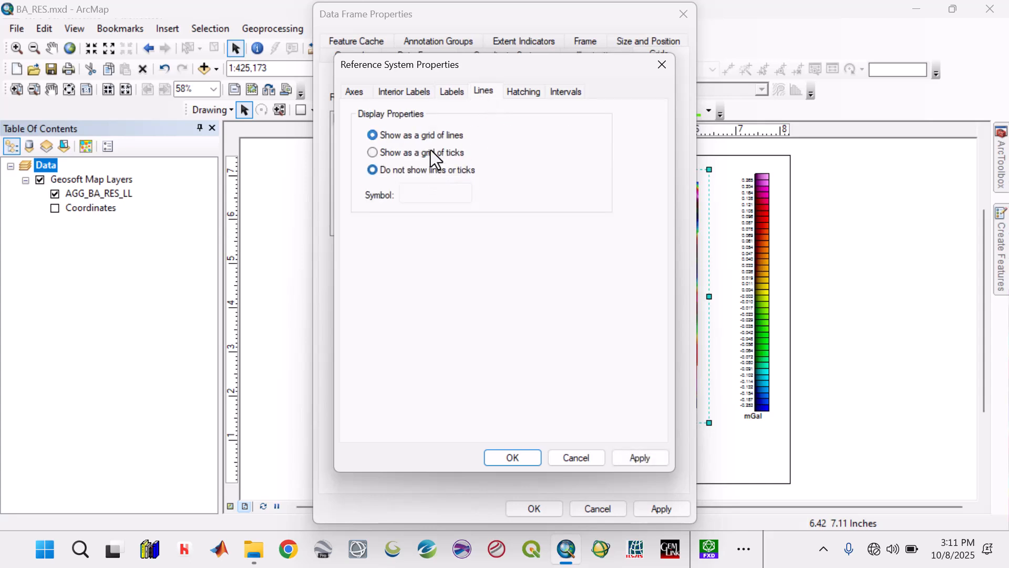
Step: Set the graticule interval to 6 minutes on the X and Y axes in Degrees and Decimal Minutes, and apply it to the data frame
left_click(566, 91)
left_click(418, 336)
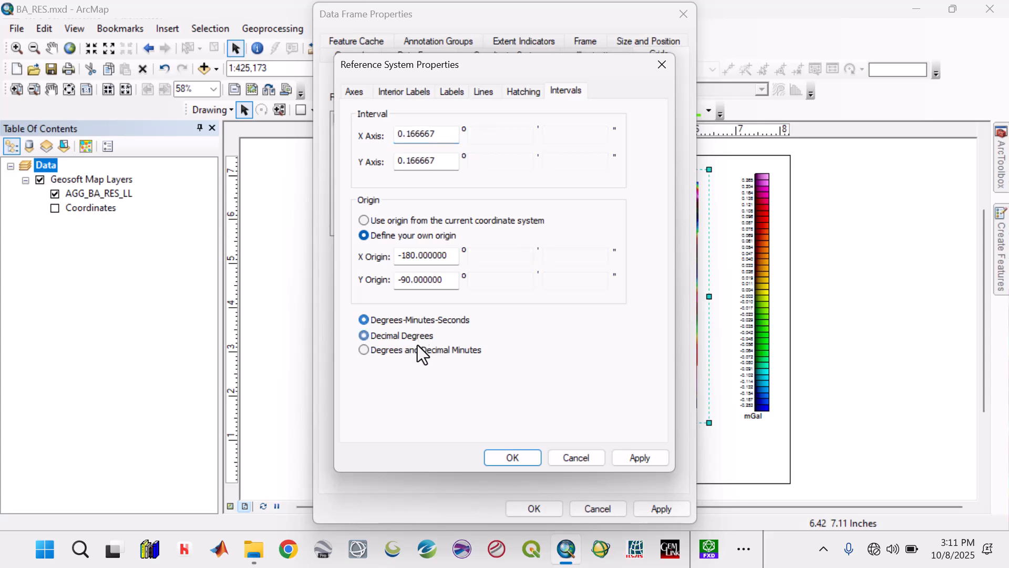
left_click(420, 349)
left_click_drag(516, 135, 453, 134)
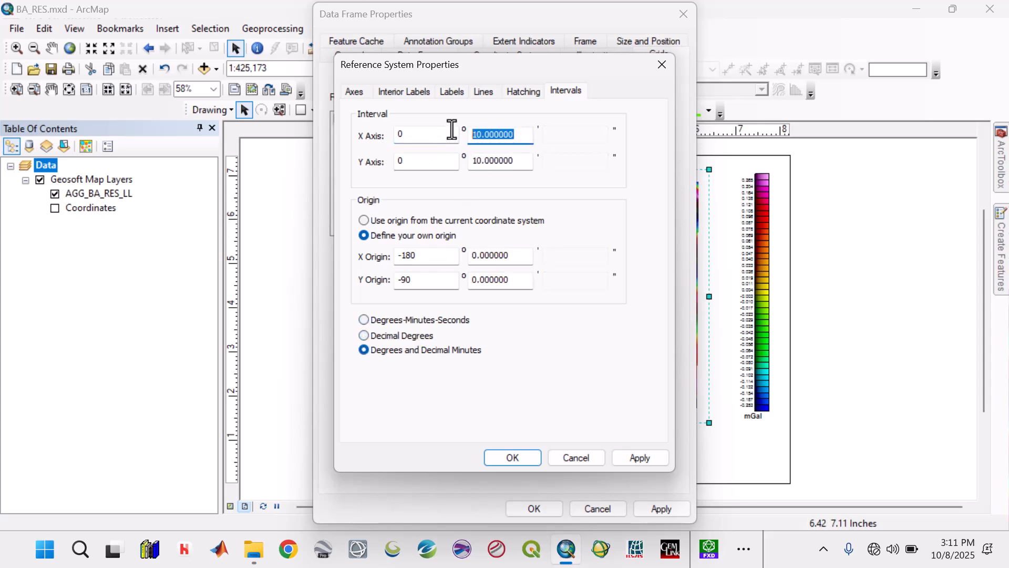
type("6")
left_click_drag(510, 160, 461, 161)
type("6")
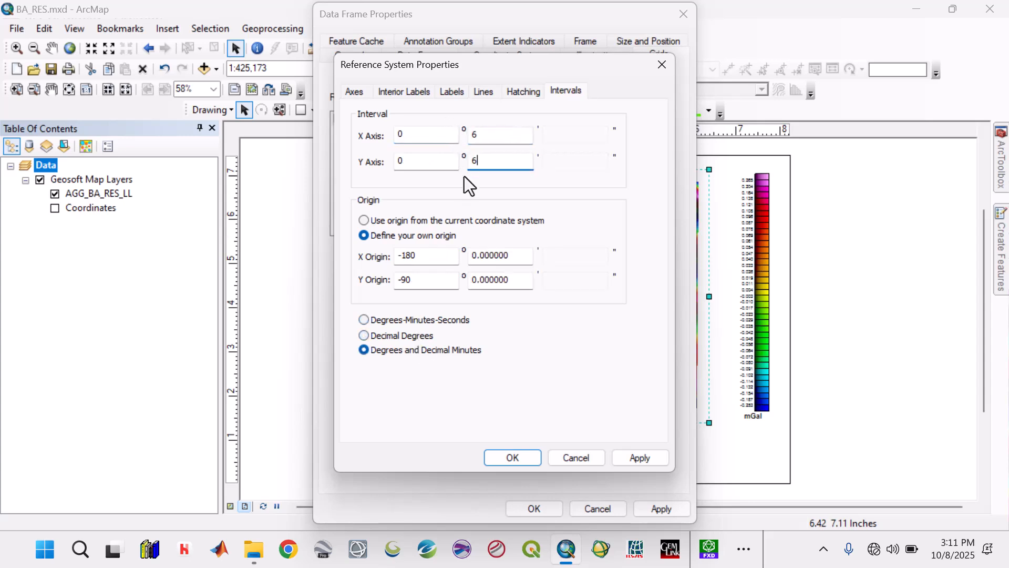
left_click(638, 459)
left_click(513, 457)
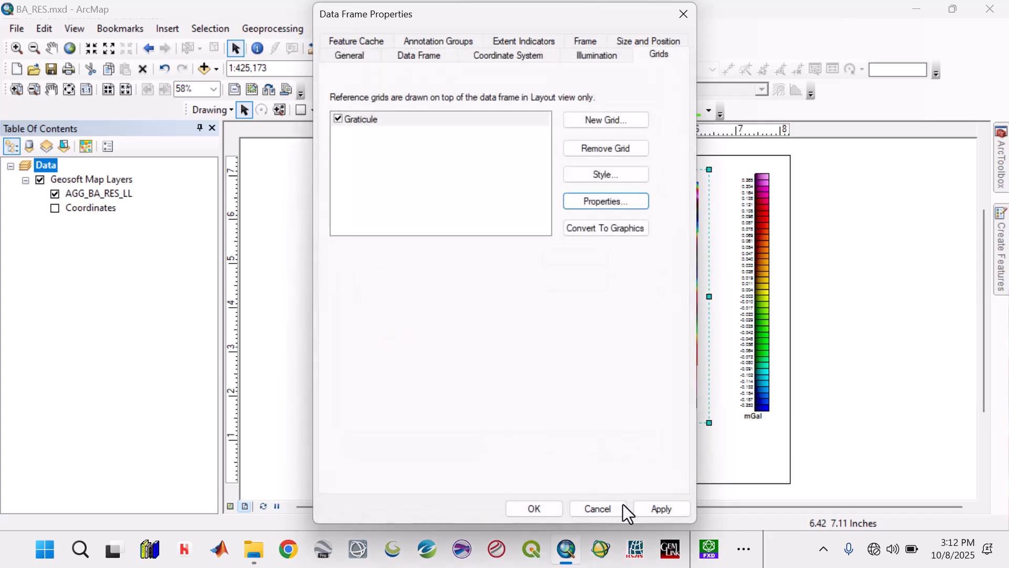
left_click(648, 511)
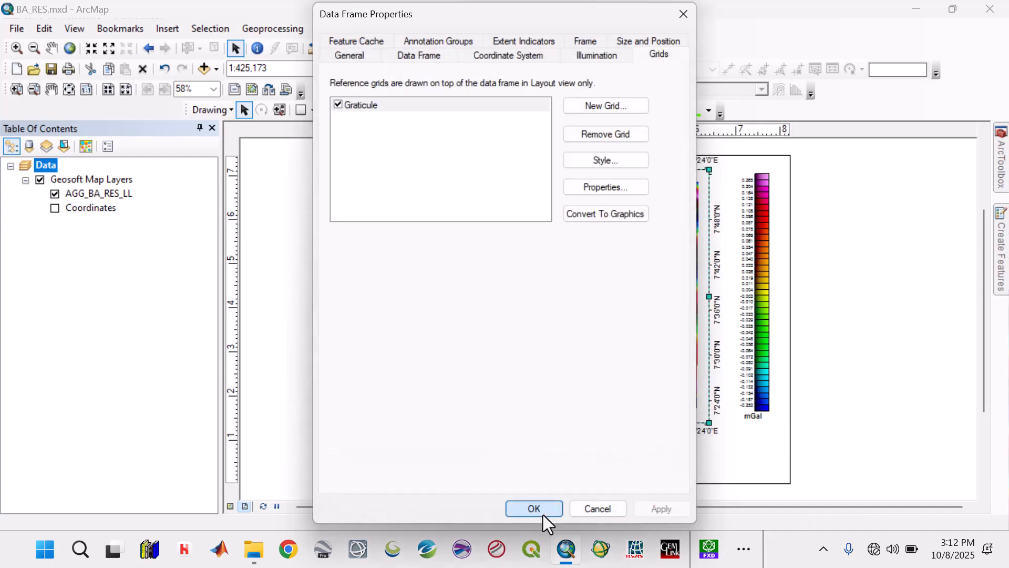
left_click(544, 512)
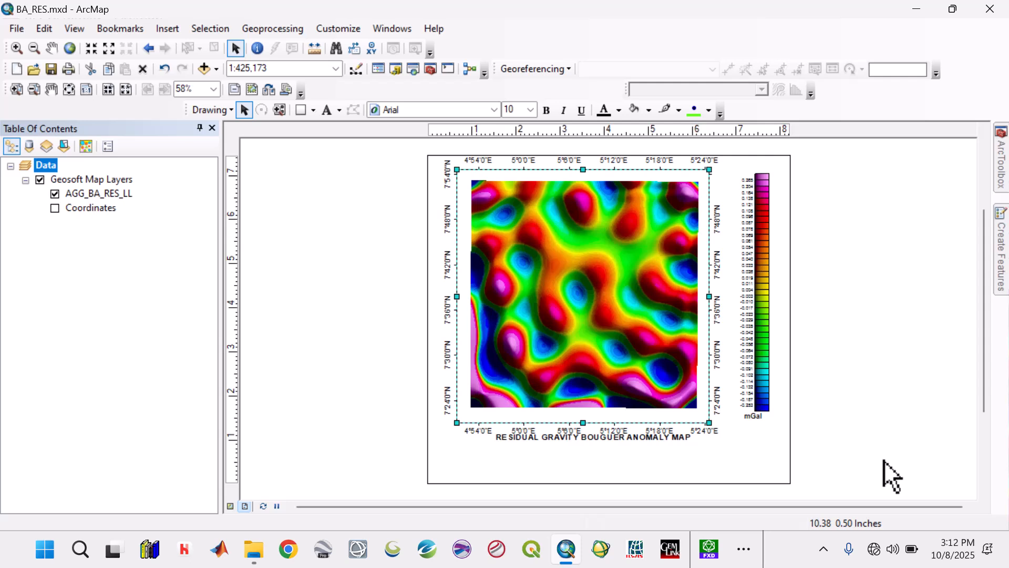
Step: Move the title down clear of the longitude labels and shift the data frame down on the page
left_click(662, 440)
left_click_drag(662, 441, 661, 468)
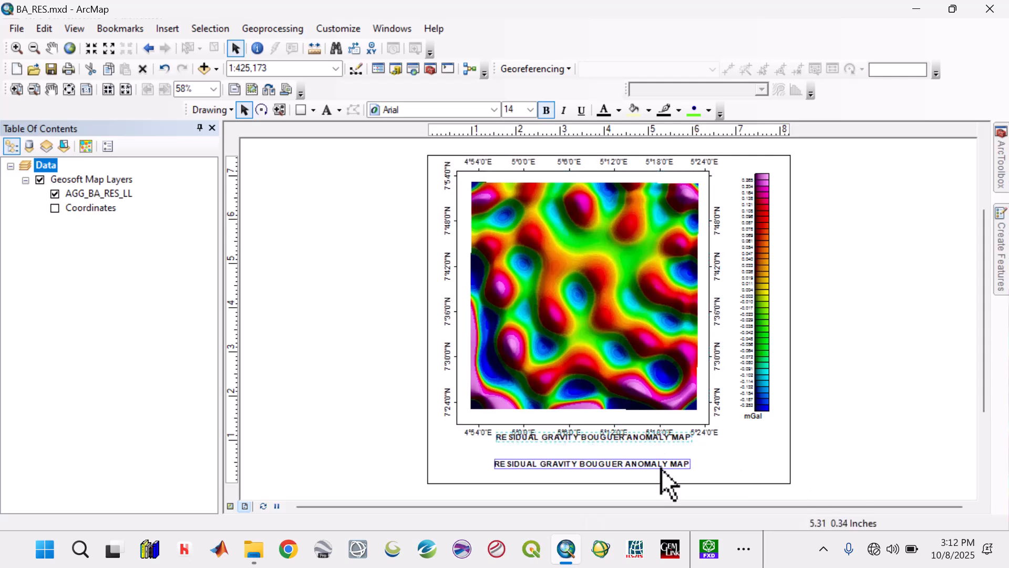
left_click(657, 428)
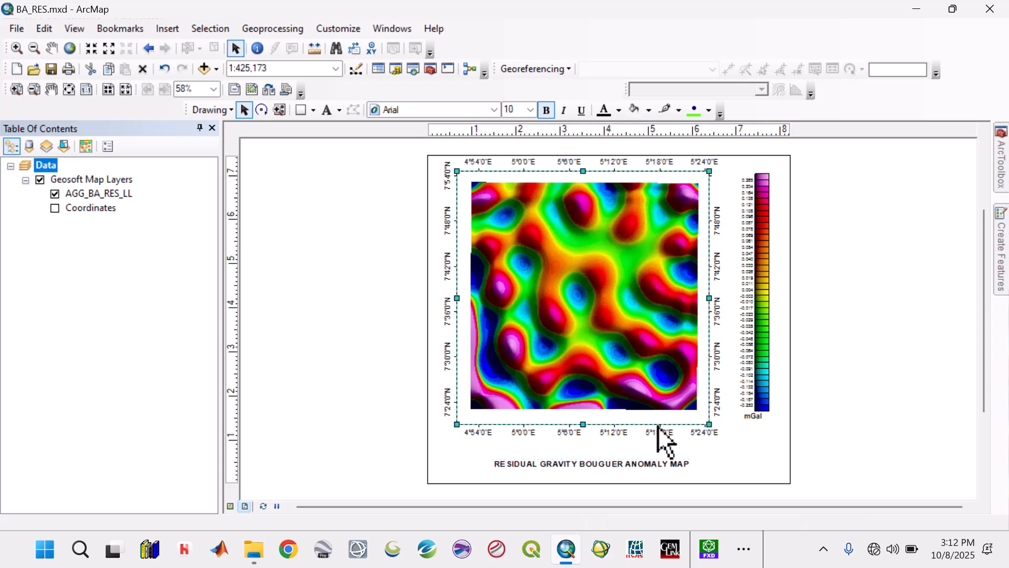
key("Down")
key("Down")
key("Down")
key("Down")
key("Down")
key("Down")
key("Down")
key("Down")
key("Down")
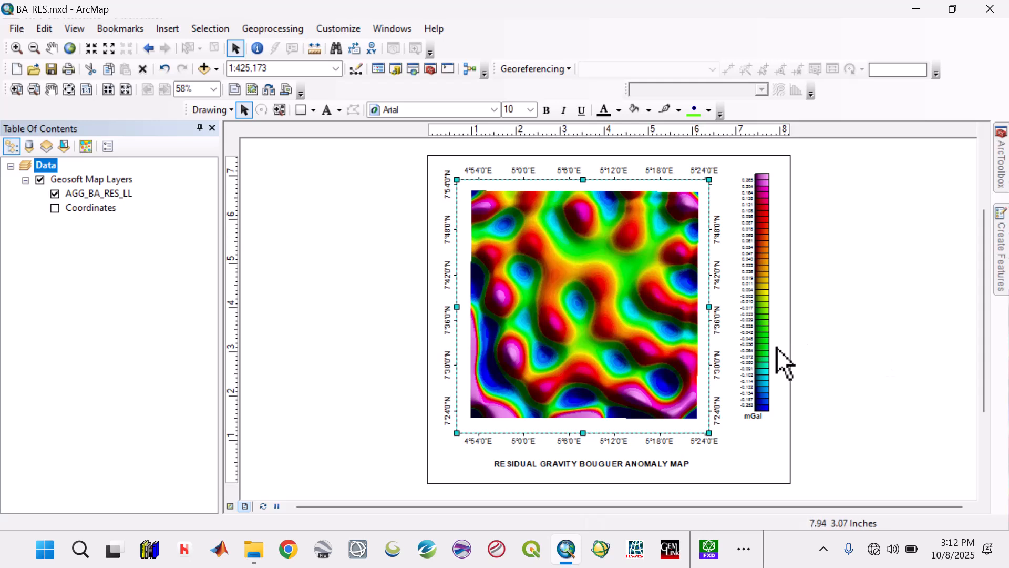
Step: Nudge the mGal colour scale down to line up with the data frame
left_click(766, 349)
key("Down")
key("Down")
key("Down")
key("Down")
key("Down")
key("Down")
key("Down")
key("Down")
key("Down")
key("Down")
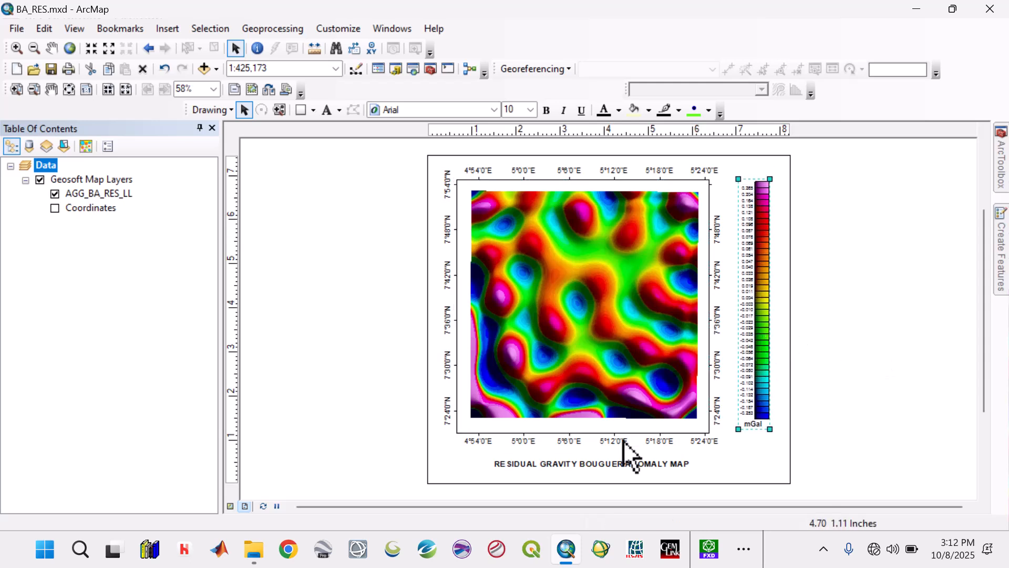
Step: Nudge the map title up to just beneath the lower longitude labels
left_click(576, 462)
key("Up")
key("Up")
key("Up")
key("Up")
key("Up")
key("Up")
key("Up")
key("Up")
key("Up")
key("Up")
key("Up")
key("Up")
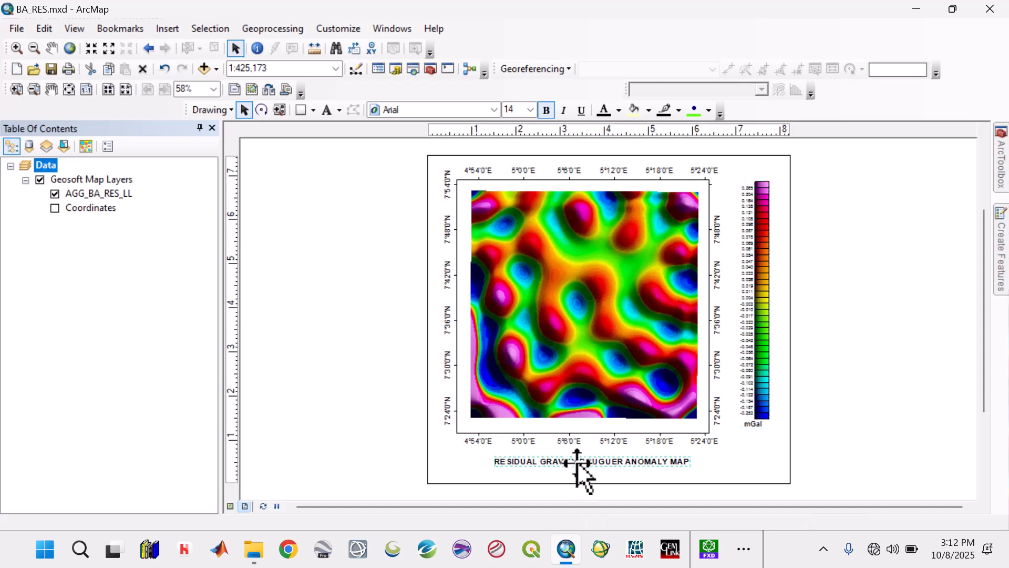
key("Up")
key("Up")
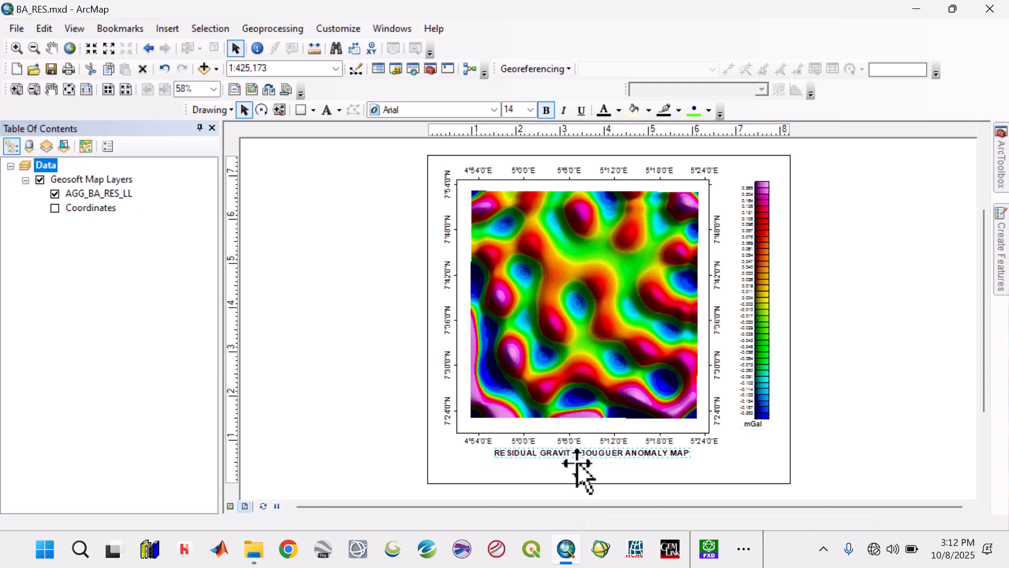
left_click(877, 417)
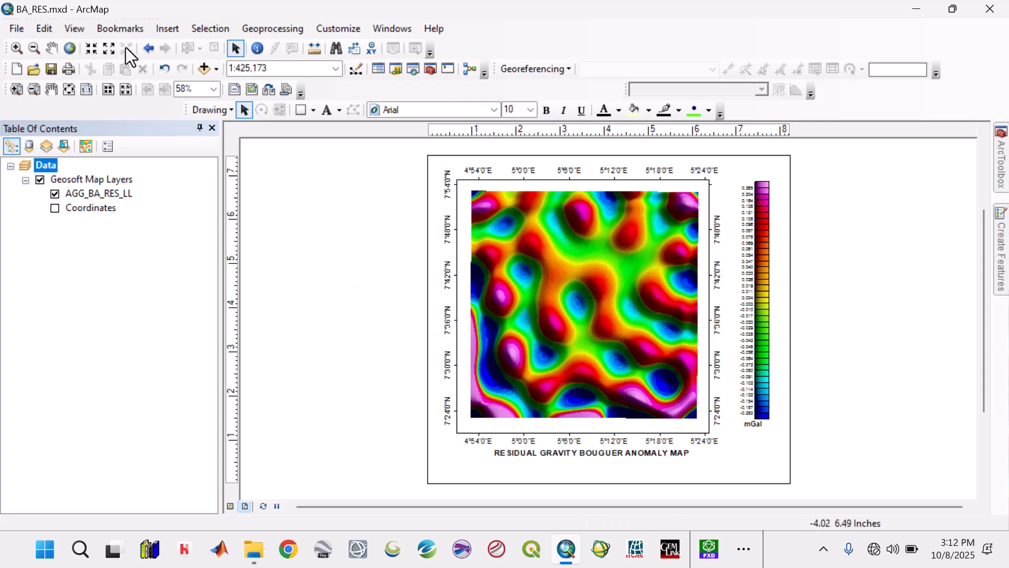
Step: Insert the ESRI North 7 north arrow, shrink it, and place it just beneath the mGal colour scale
left_click(164, 28)
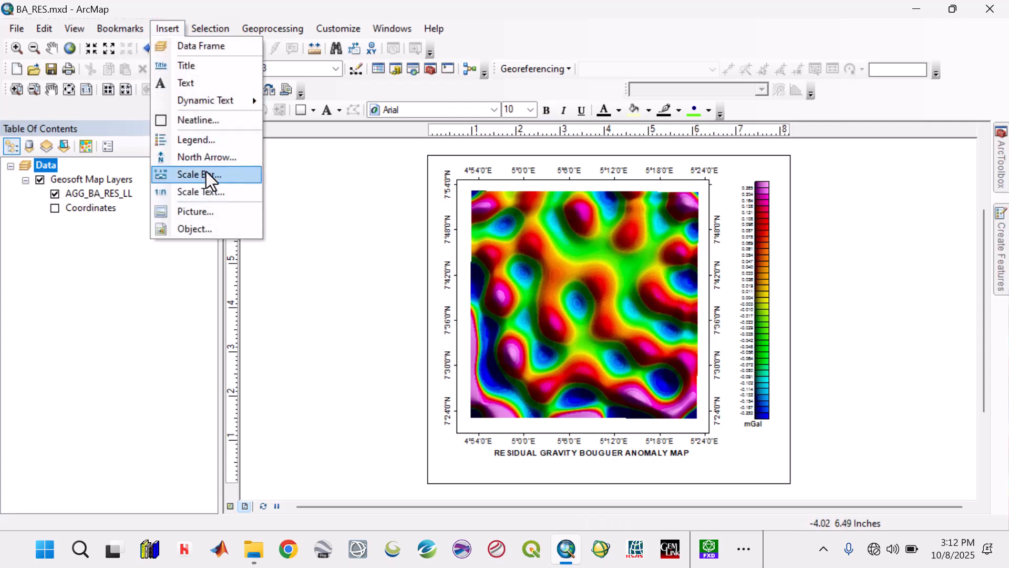
left_click(209, 156)
left_click(64, 263)
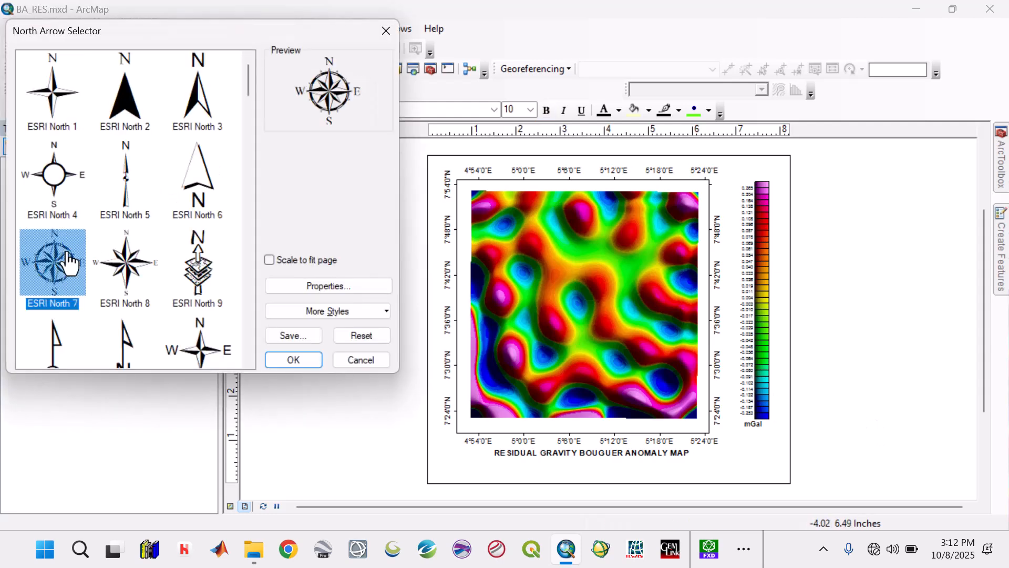
left_click(278, 360)
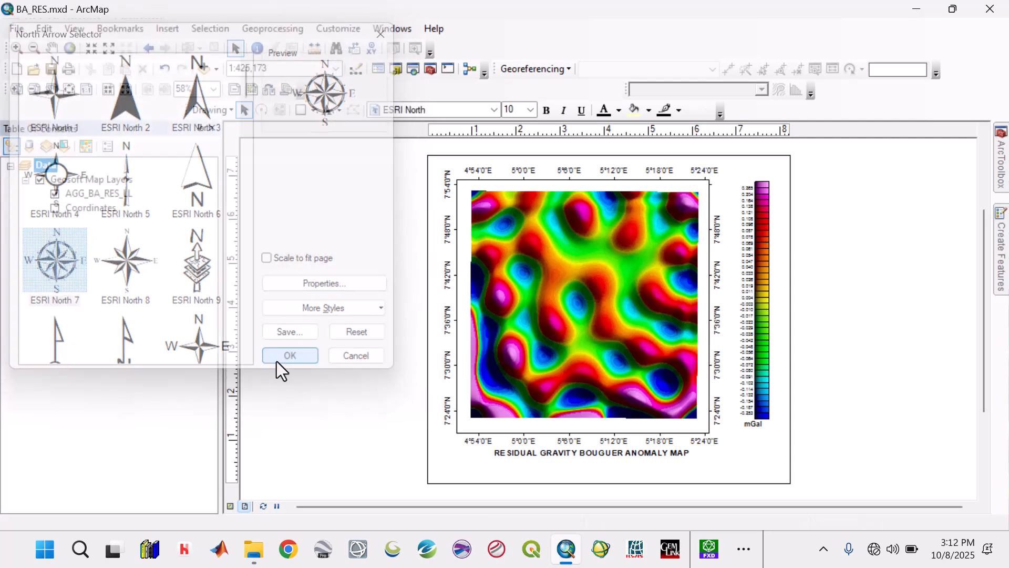
left_click_drag(524, 353, 770, 462)
left_click_drag(758, 469, 742, 445)
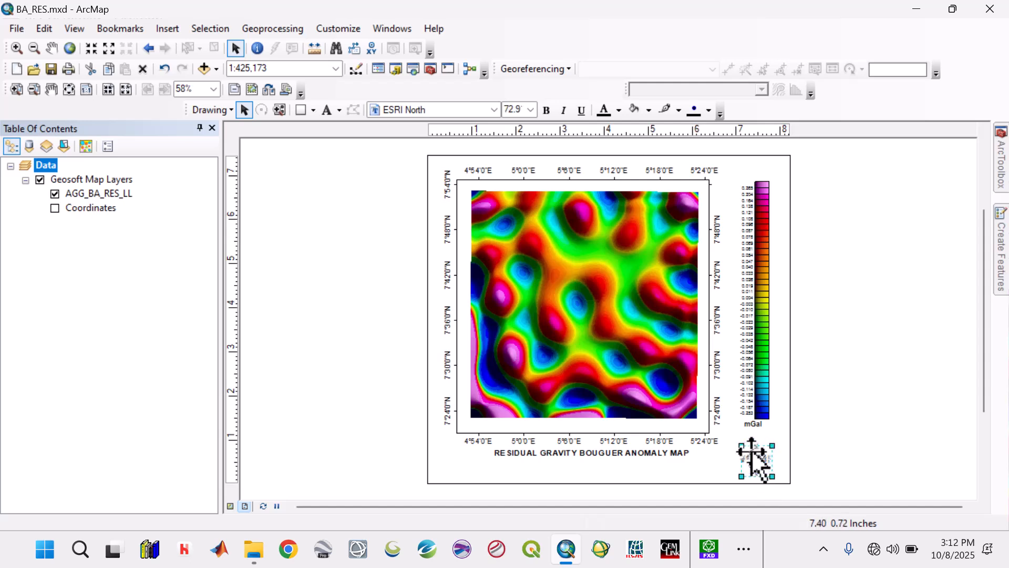
left_click(875, 421)
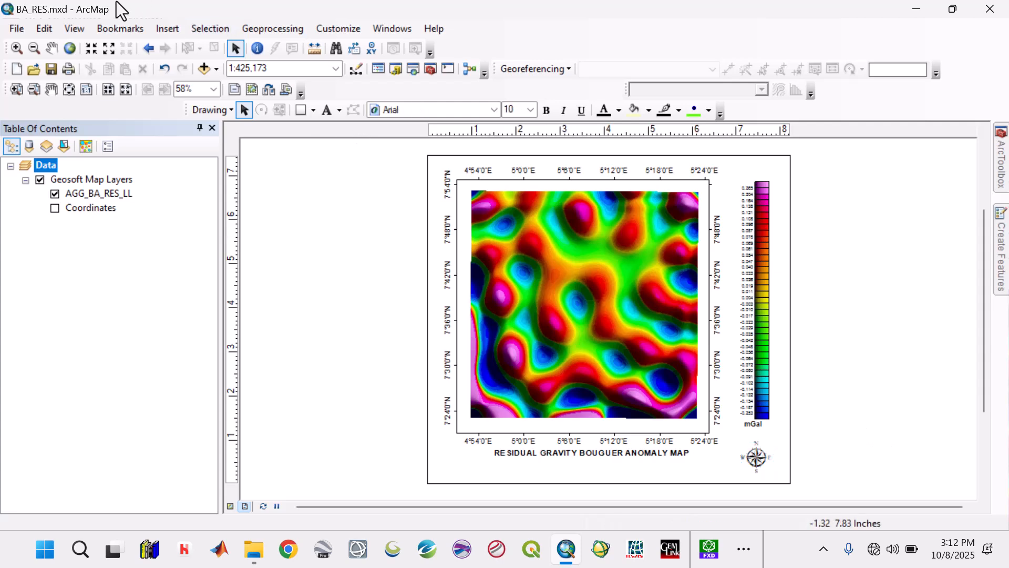
Step: Insert the third My Scale Bar style and place the kilometre scale bar in the lower-left corner of the map page
left_click(168, 27)
left_click(195, 173)
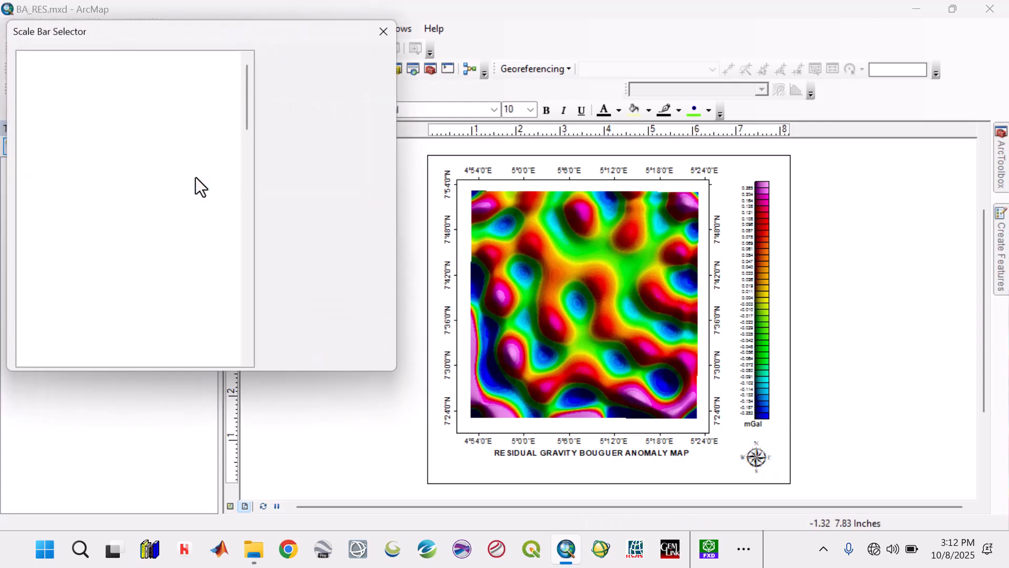
left_click(158, 184)
left_click(313, 359)
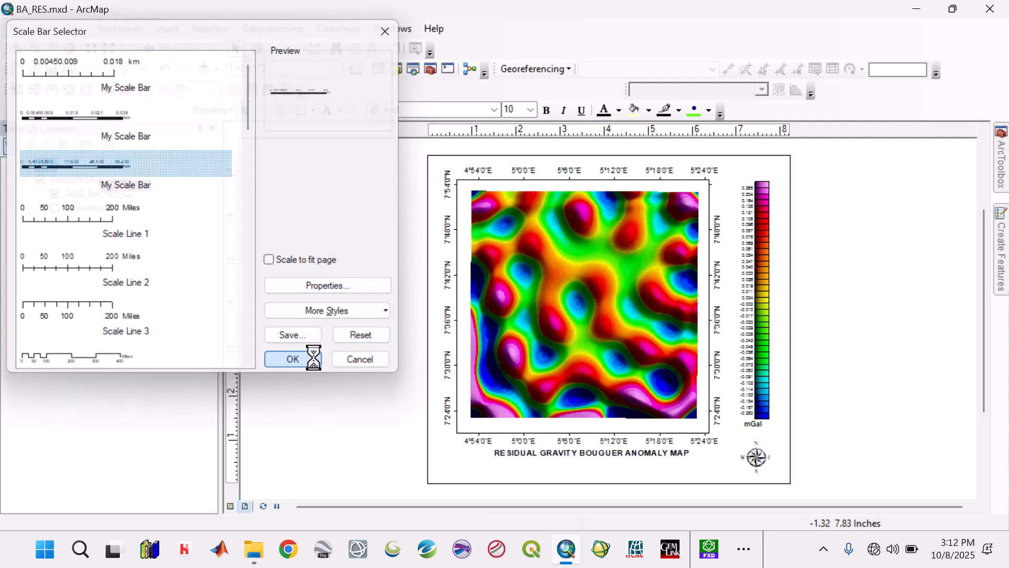
left_click_drag(594, 307, 498, 467)
left_click_drag(568, 473, 497, 475)
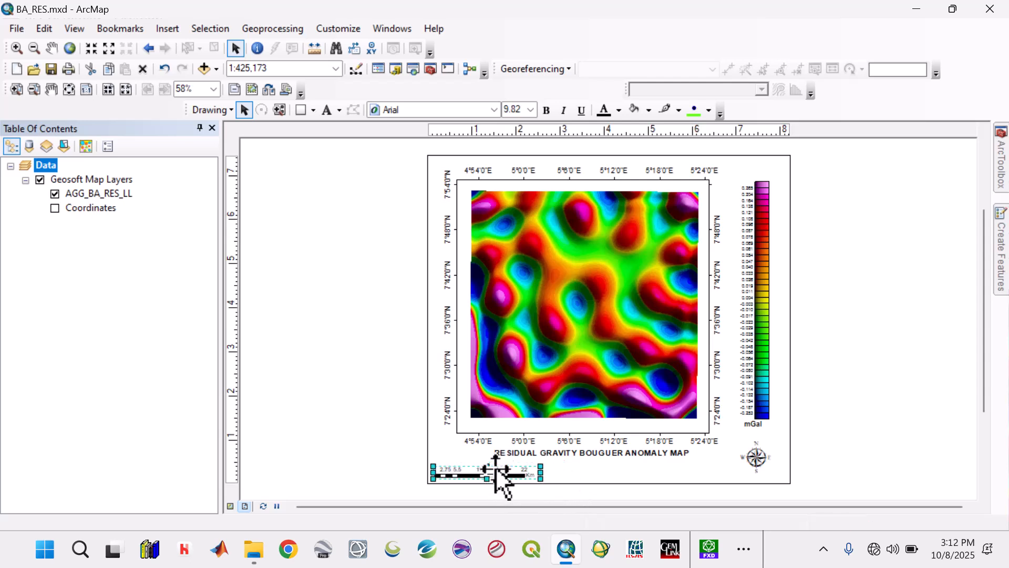
left_click(862, 347)
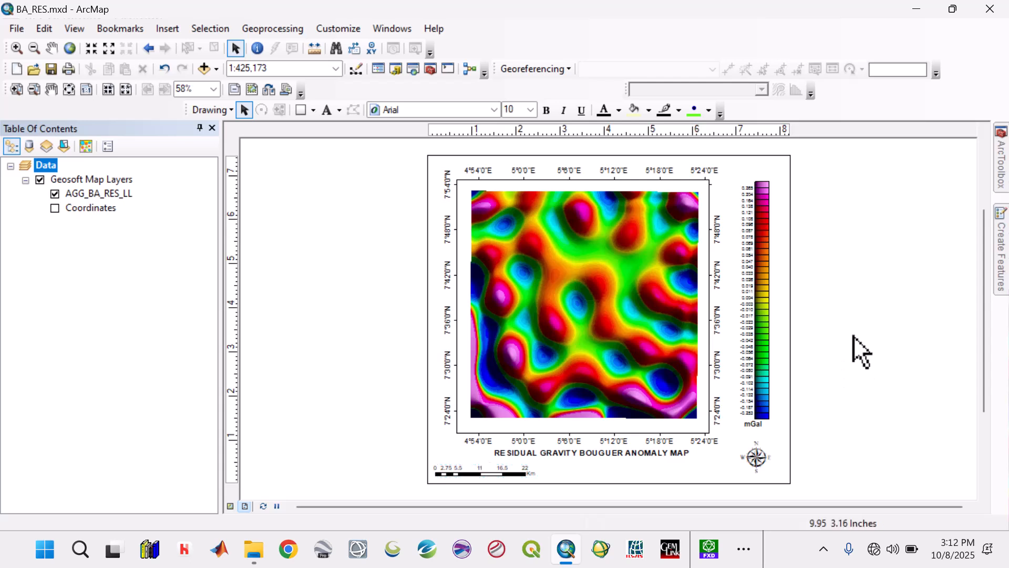
Step: Insert a neatline placed around all layout elements
left_click(218, 70)
left_click(168, 30)
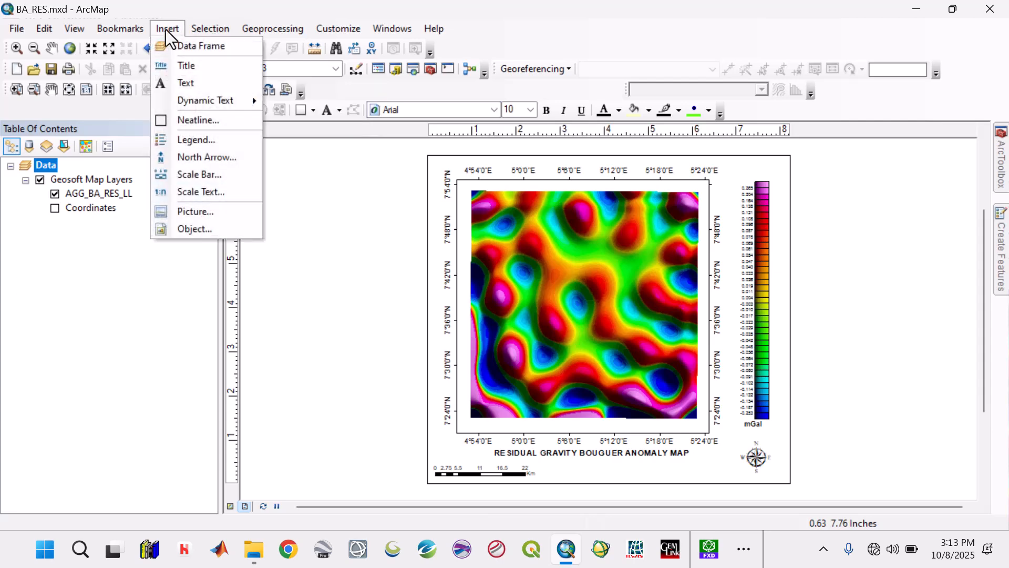
left_click(189, 118)
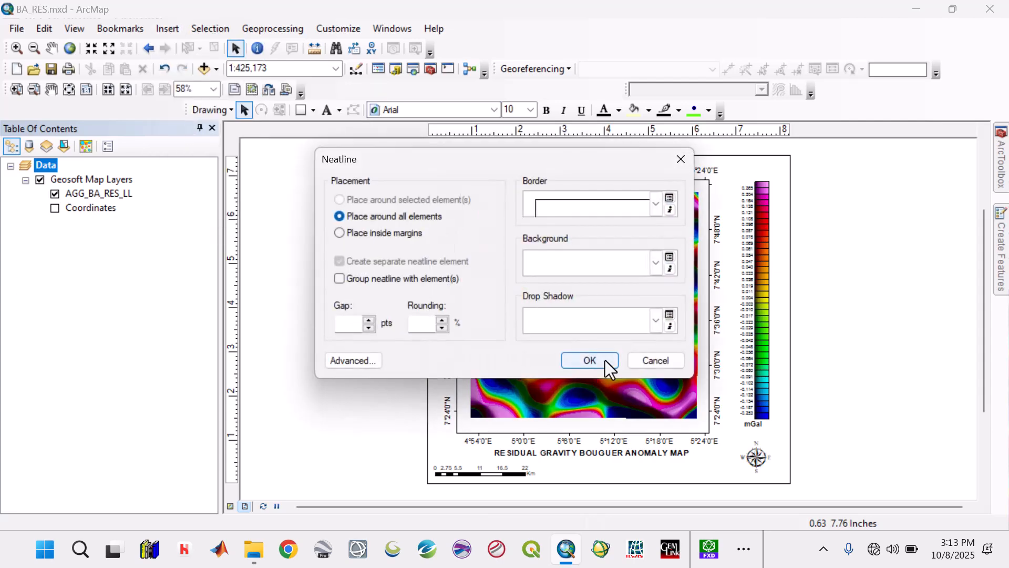
left_click(605, 361)
Step: Stretch the neatline's sides out to just inside the page edges and nudge the scale bar slightly up
left_click_drag(600, 168, 600, 158)
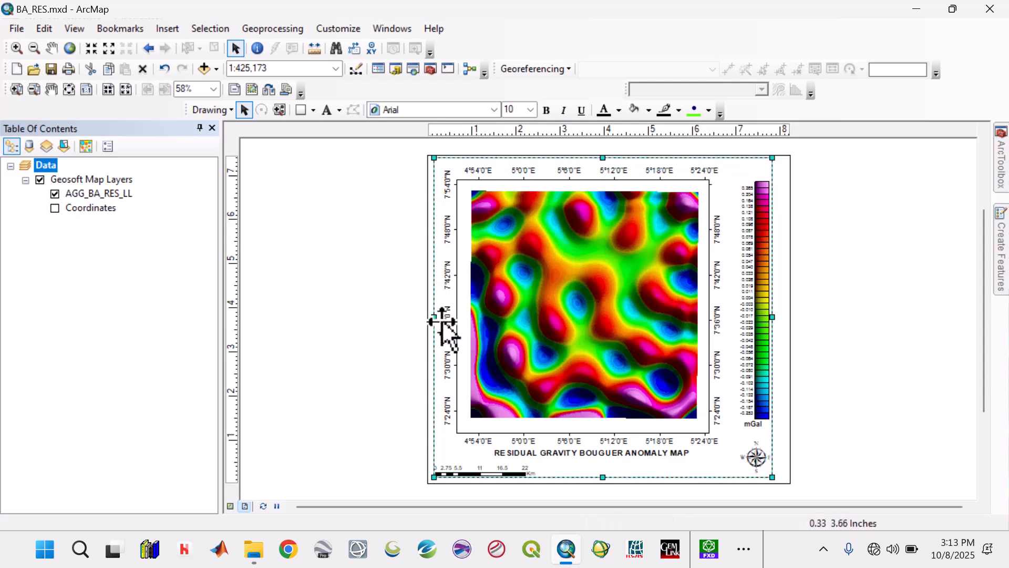
left_click_drag(434, 317, 430, 317)
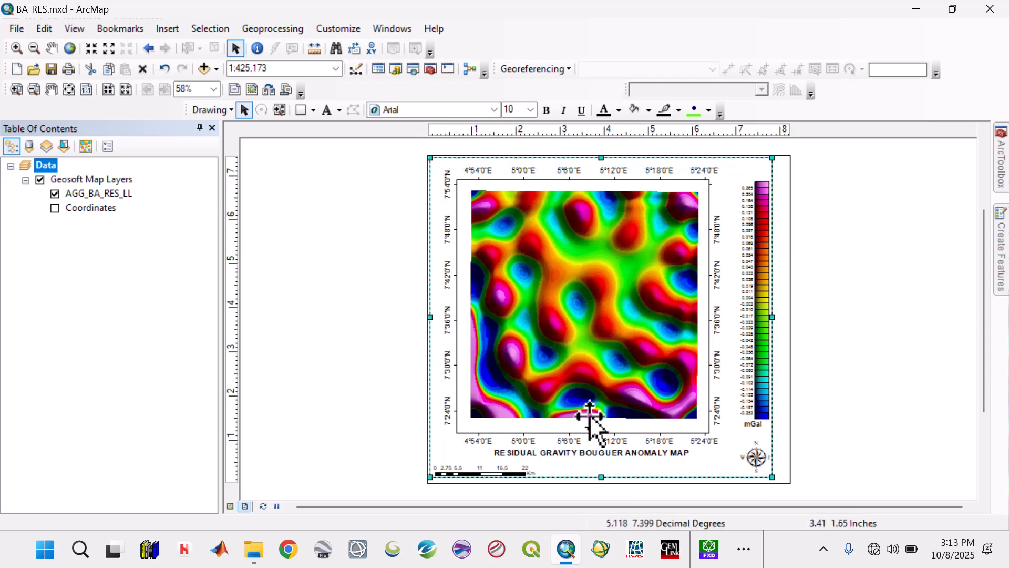
left_click_drag(602, 478, 601, 481)
left_click_drag(772, 318, 788, 322)
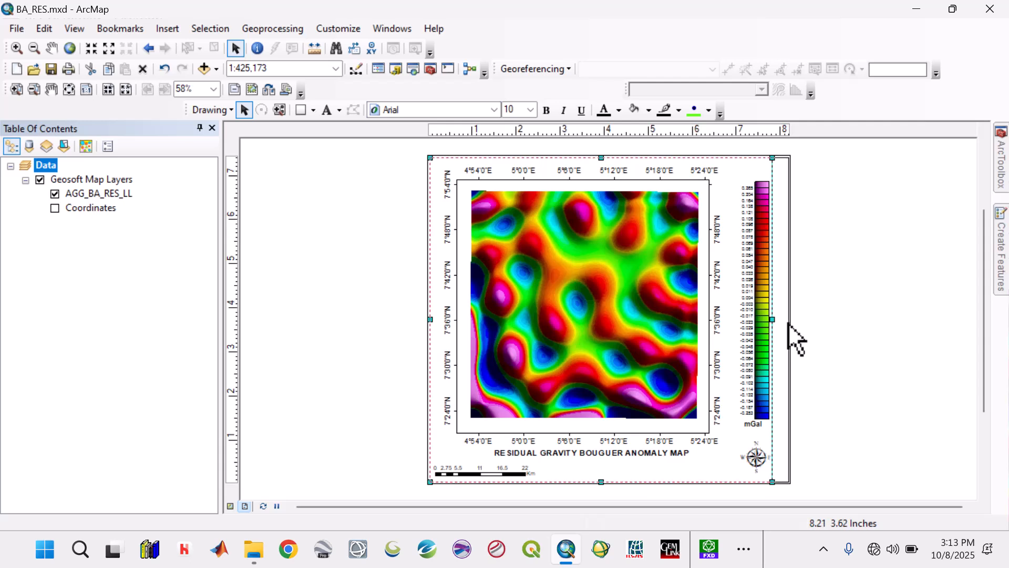
left_click(836, 321)
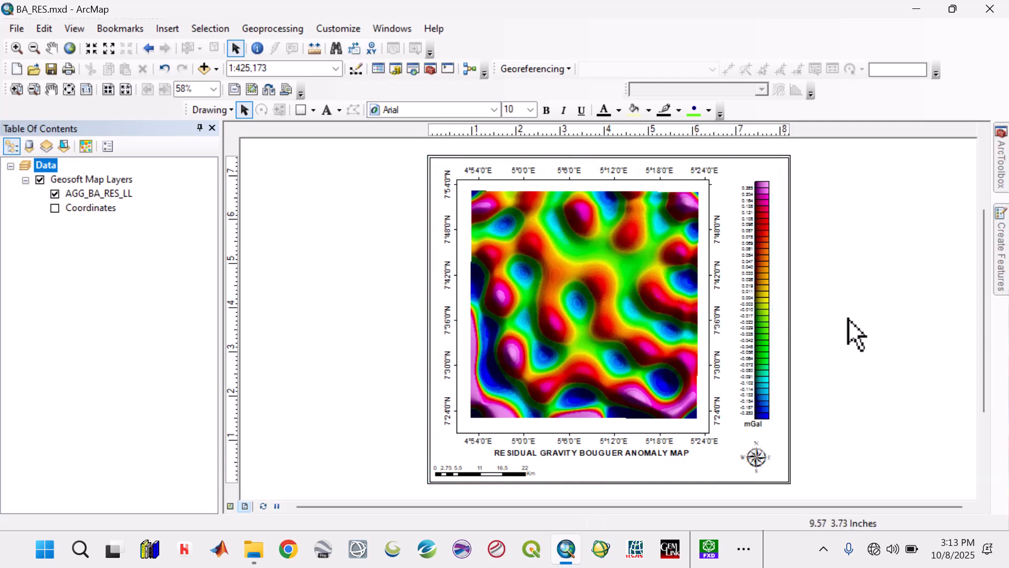
left_click(477, 469)
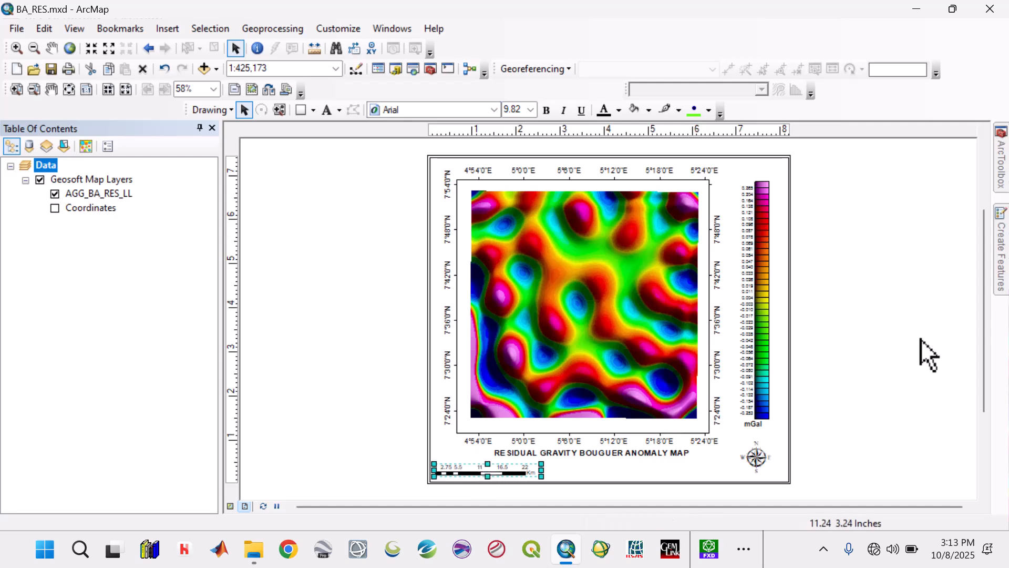
left_click(919, 354)
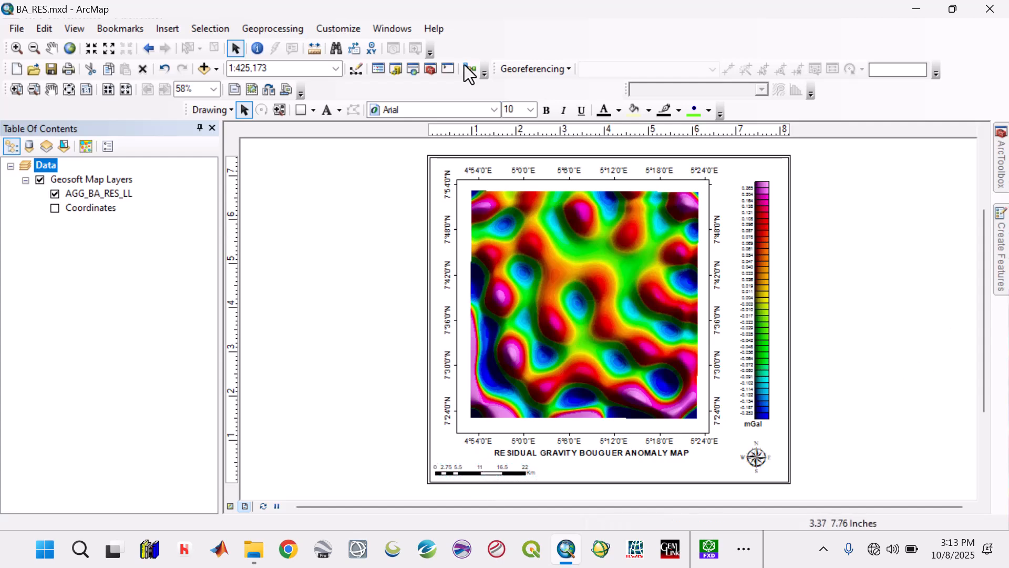
Step: Add Study_Area.shp, Hot_Spring.shp and Towns.shp from the Shapefiles folder to the map
left_click(214, 69)
left_click(224, 87)
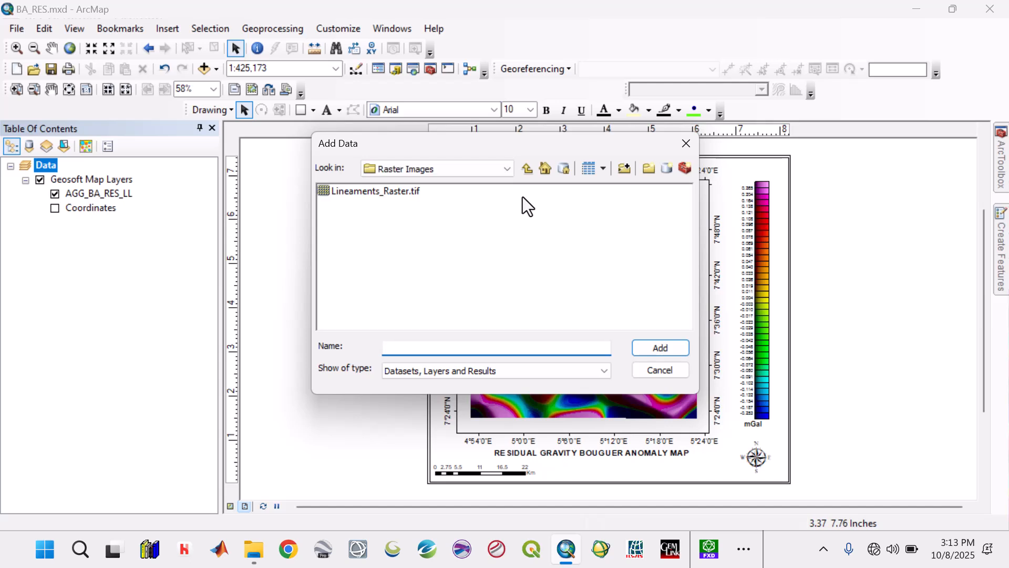
left_click(527, 169)
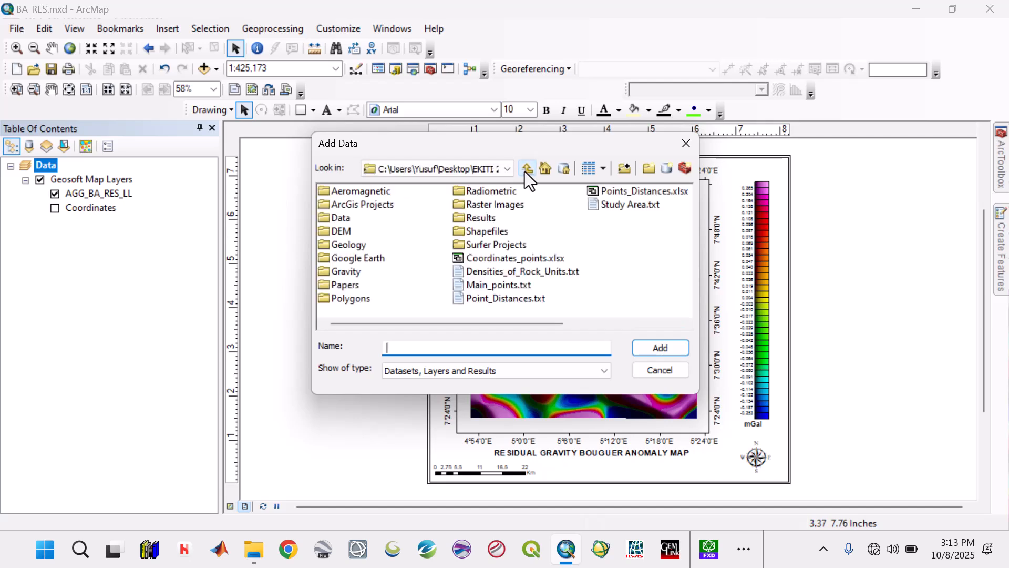
double_click(491, 233)
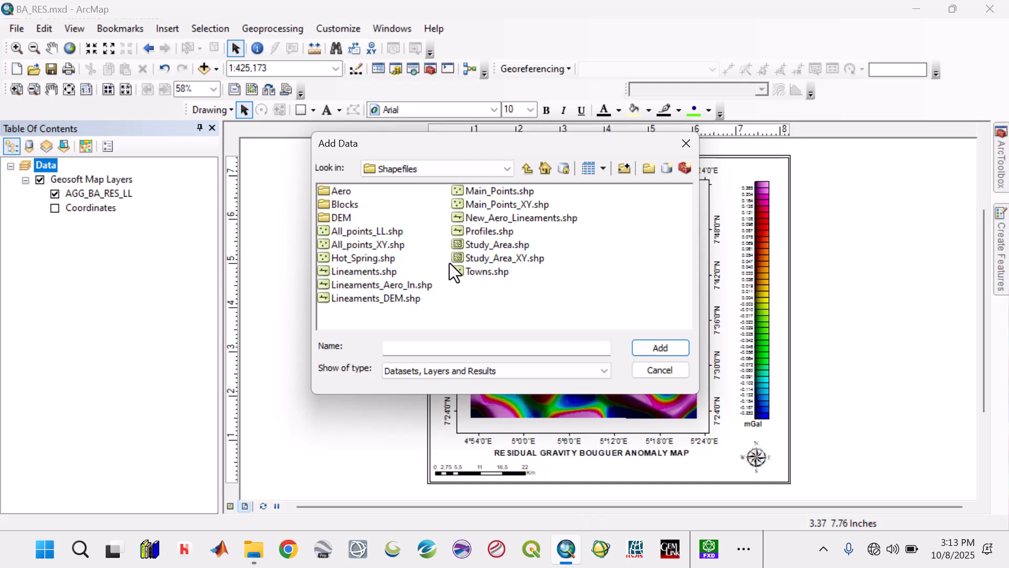
left_click(484, 246)
left_click(375, 258, "ctrl")
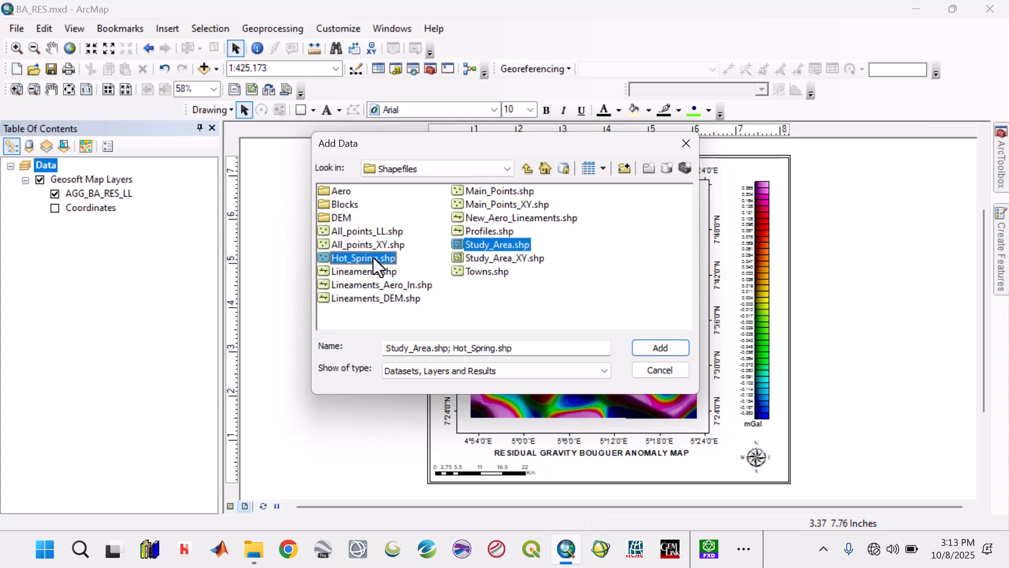
left_click(489, 271, "ctrl")
left_click(661, 348)
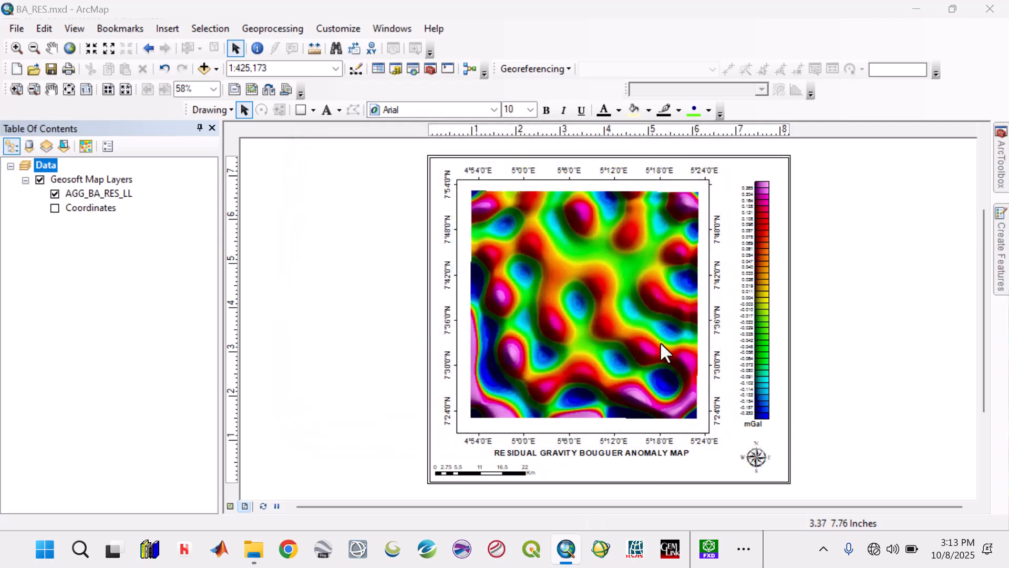
left_click(630, 346)
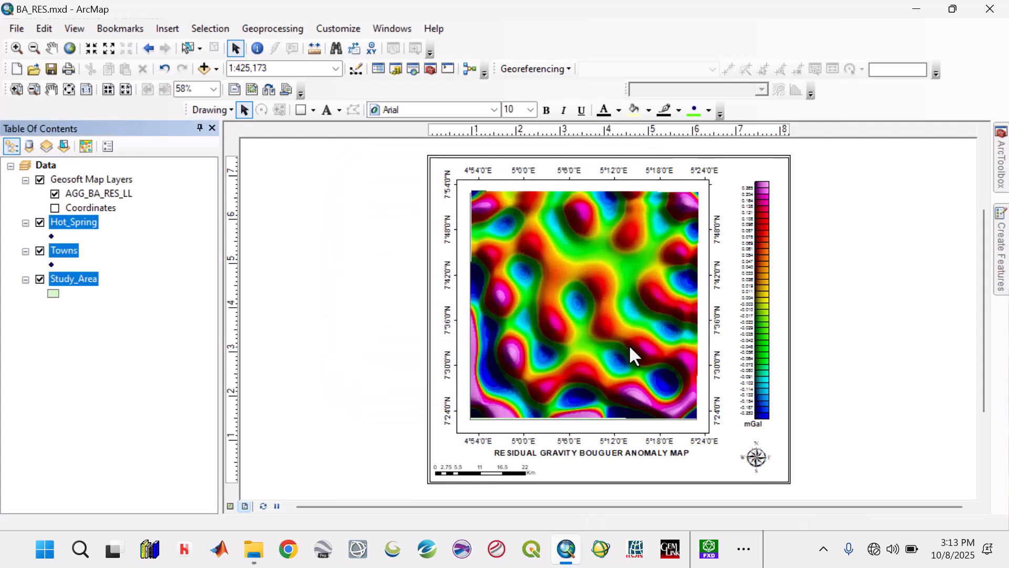
left_click(183, 314)
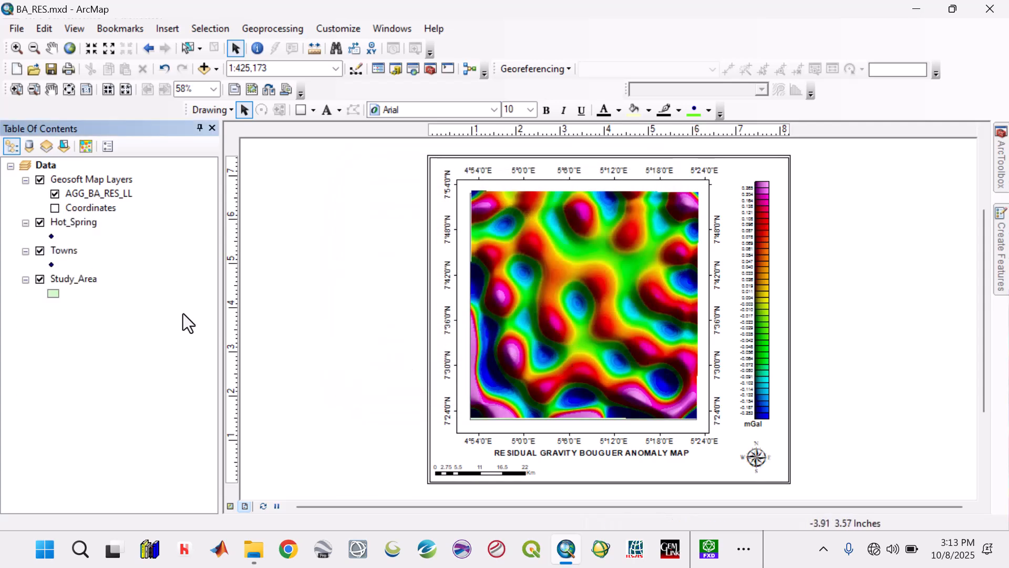
Step: Give Study_Area a Hollow fill with the saved Study Area outline style, and move the layer above AGG_BA_RES_LL in Geosoft Map Layers
left_click(49, 293)
left_click(70, 450)
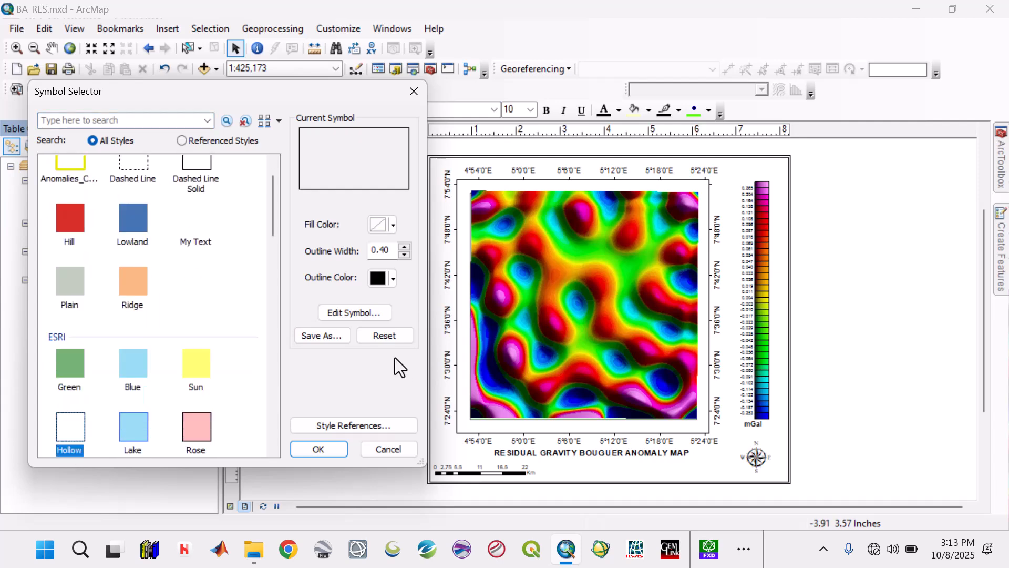
left_click(367, 313)
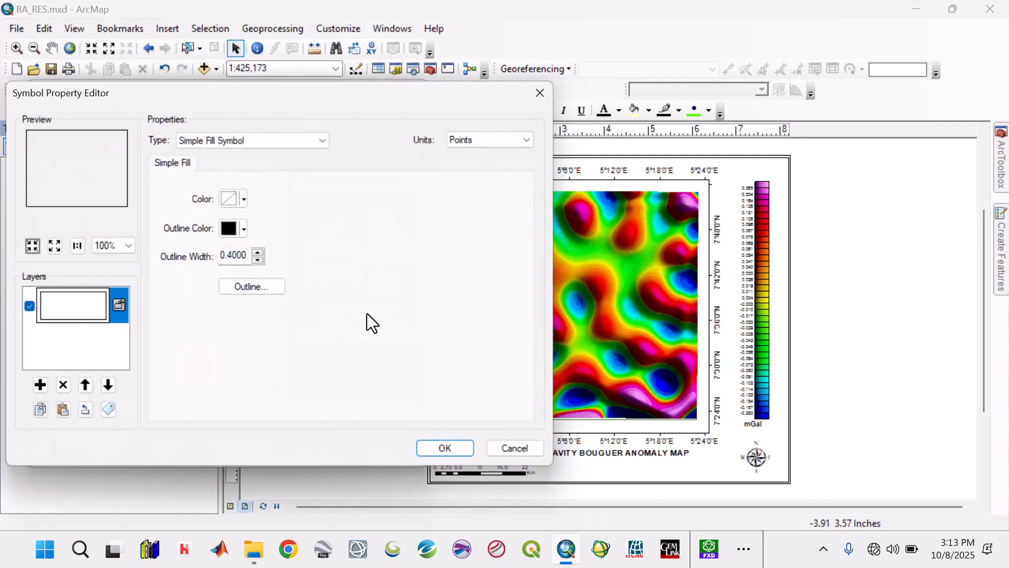
left_click(266, 286)
left_click(138, 193)
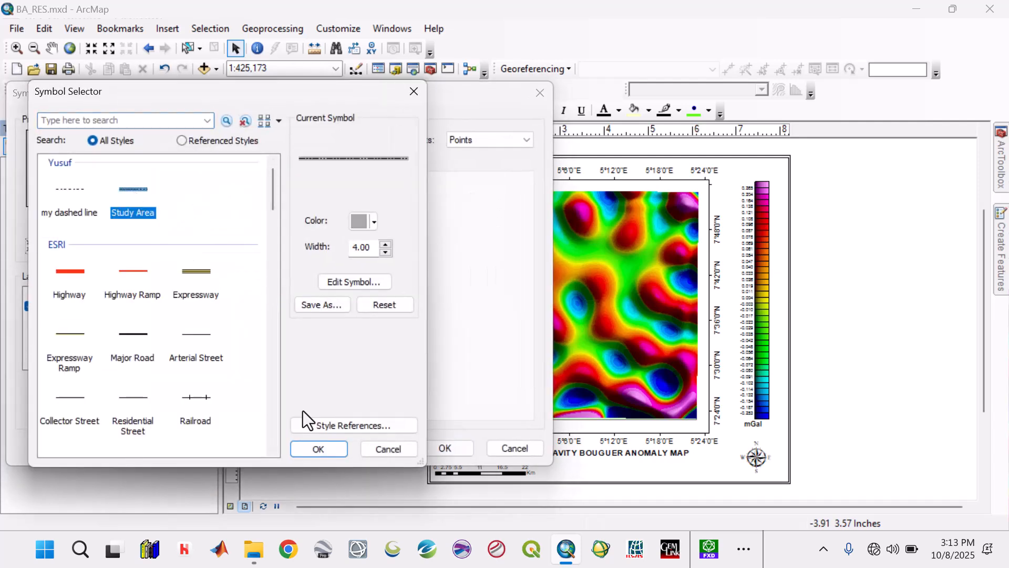
left_click(320, 450)
left_click(432, 450)
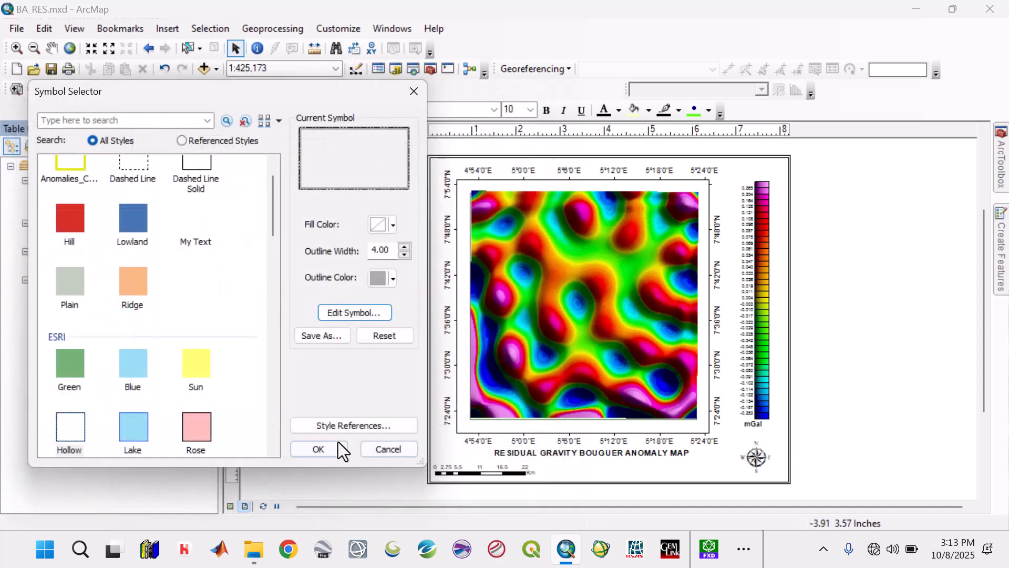
left_click(321, 449)
left_click_drag(74, 283, 70, 181)
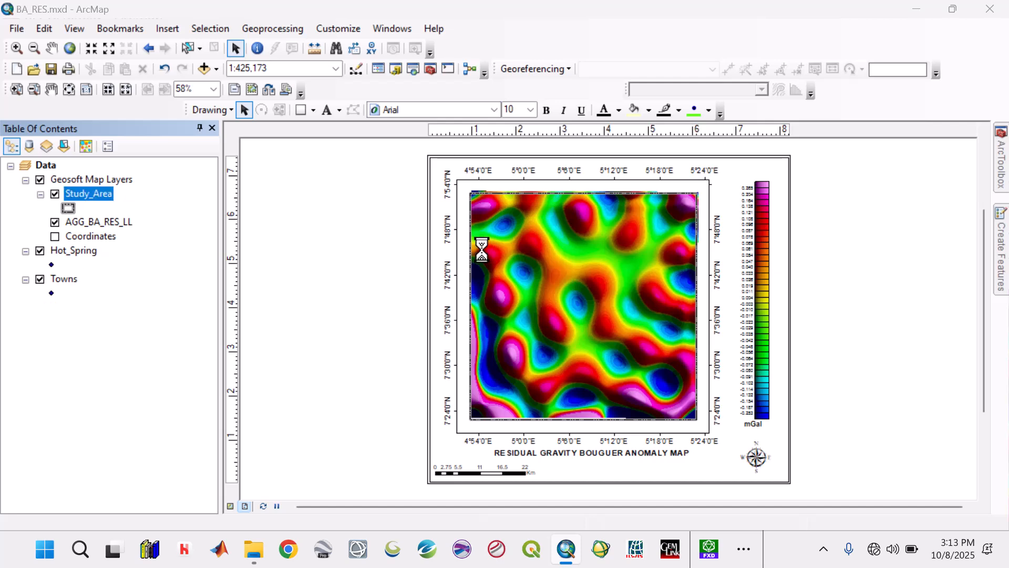
Step: Open the Study_Area layer's name for editing in its layer properties
left_click(362, 134)
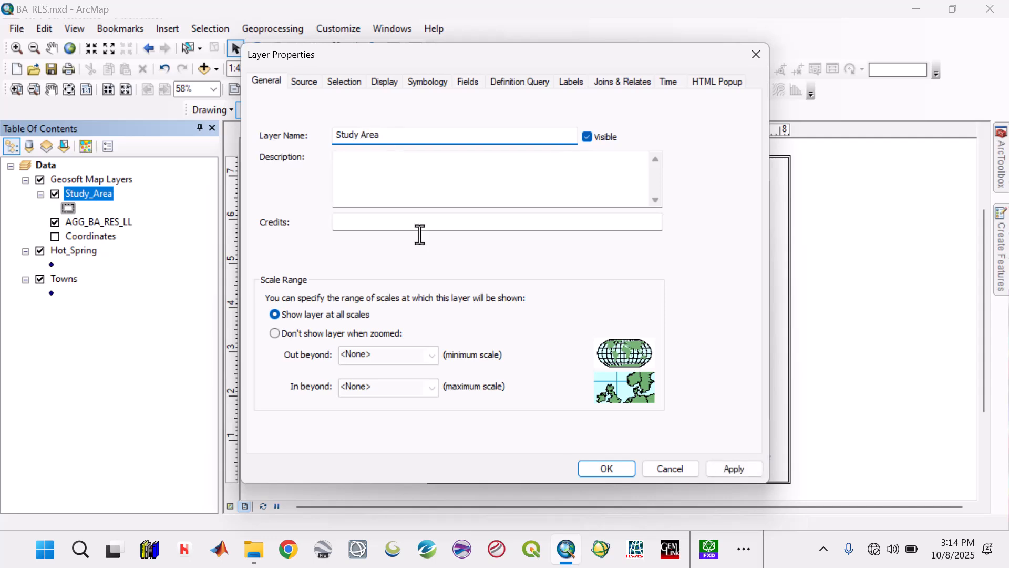
Step: Apply Study Area as the new name of the Study_Area layer
left_click(726, 471)
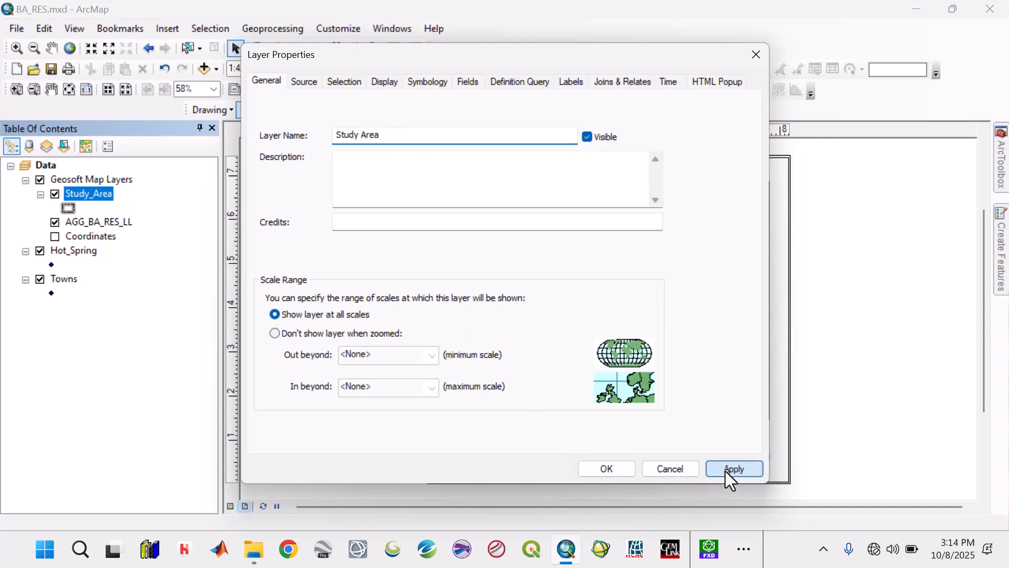
left_click(610, 471)
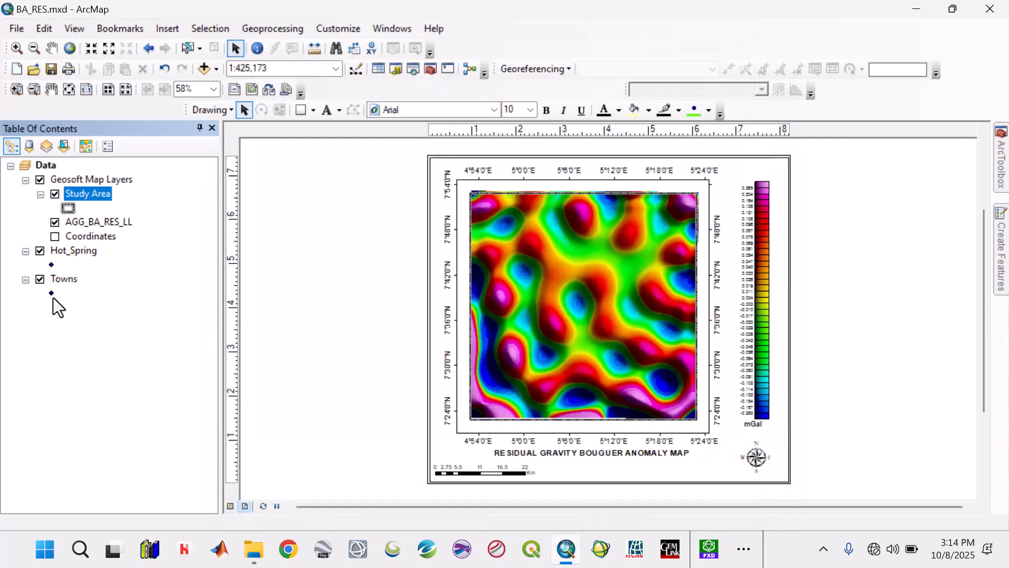
Step: Give Towns a black Triangle 1 marker of size 10 and move the layer above Study Area in Geosoft Map Layers
left_click(51, 293)
left_click(197, 194)
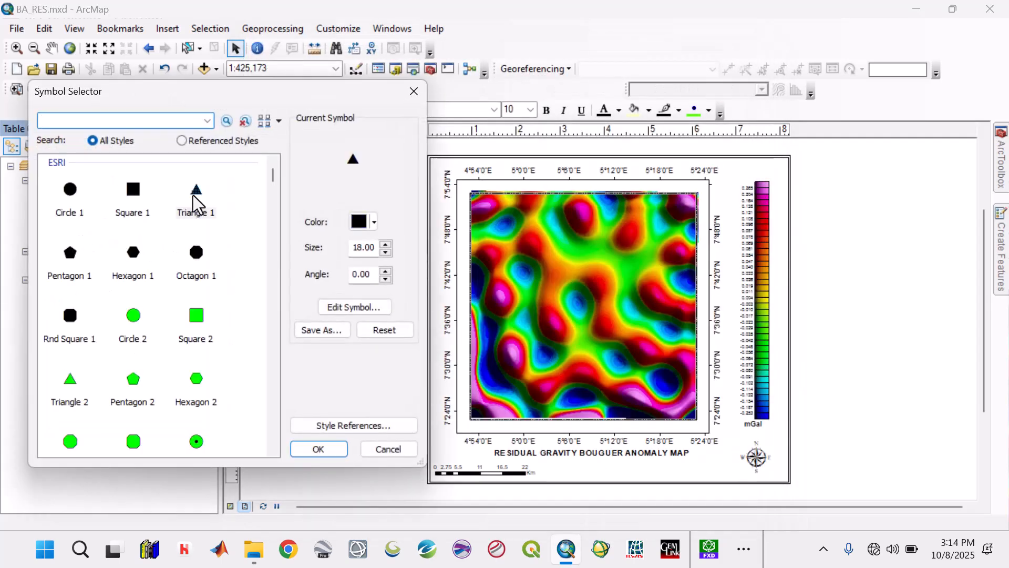
left_click(387, 253)
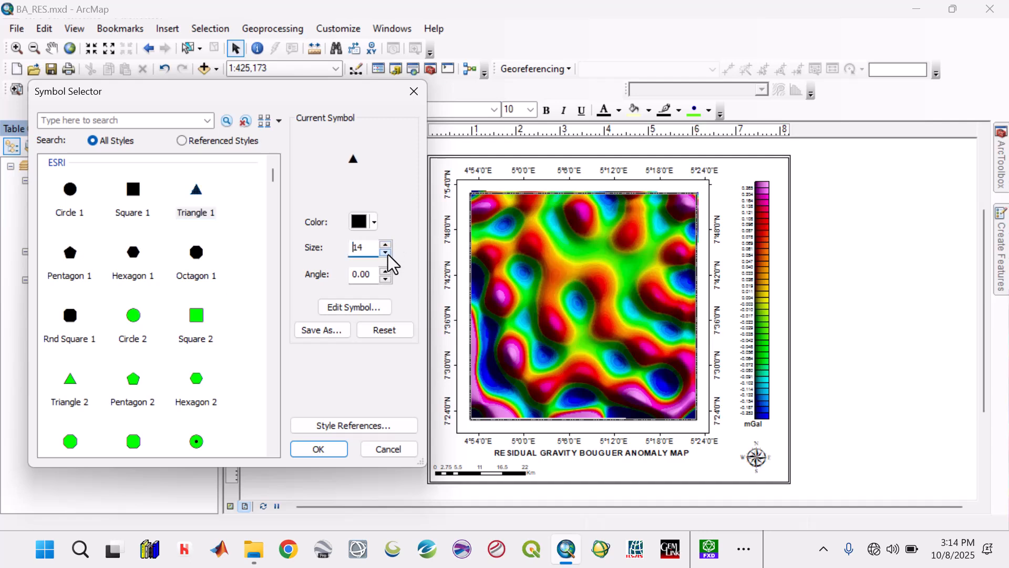
left_click(388, 253)
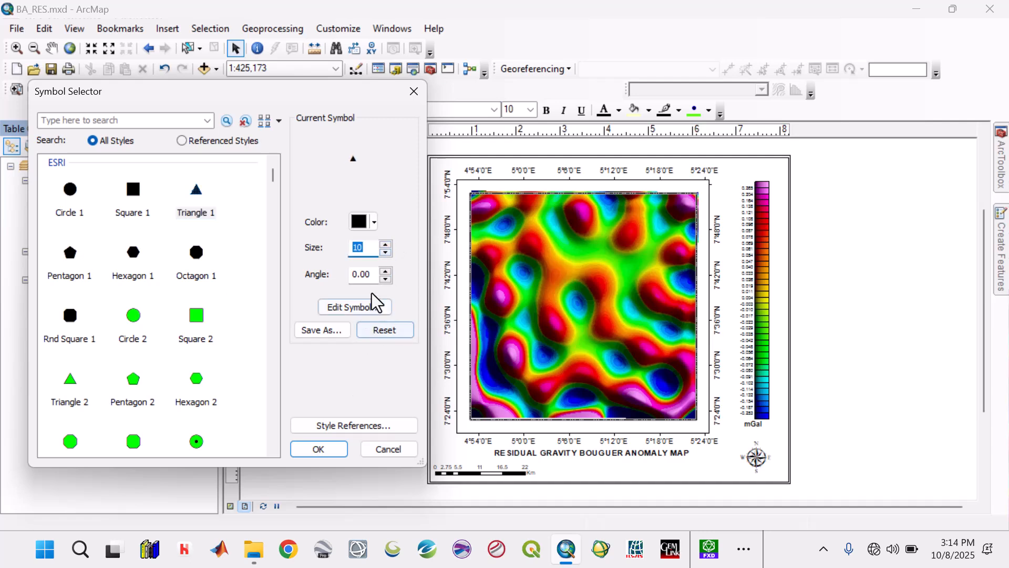
left_click(386, 253)
left_click(319, 450)
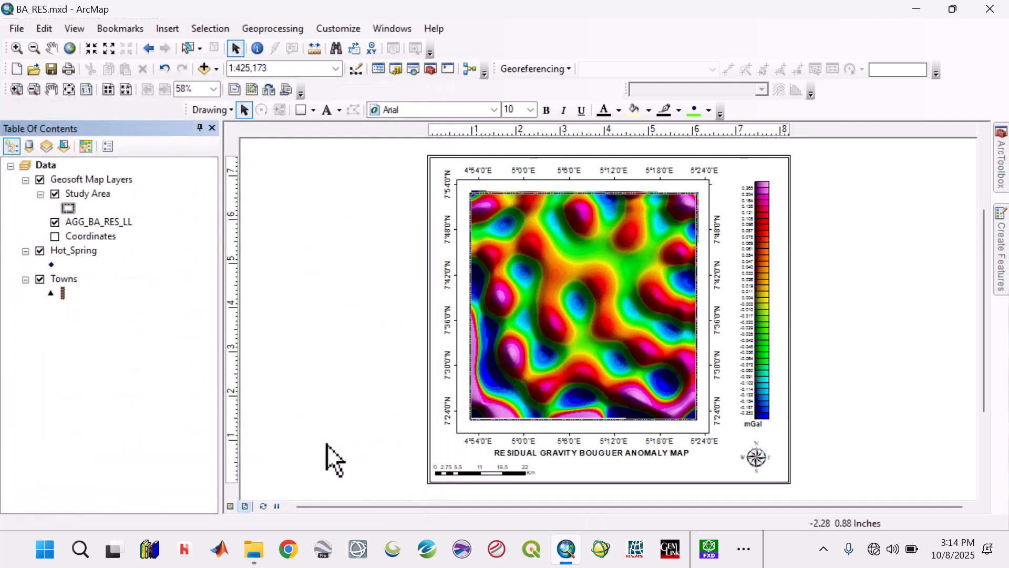
left_click_drag(63, 279, 82, 193)
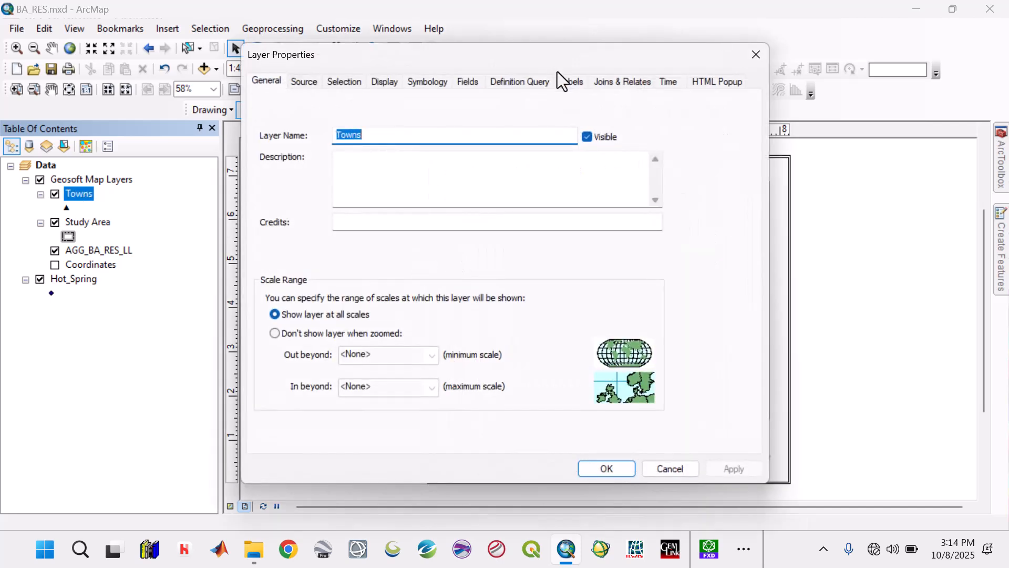
Step: Label the Towns features by Name using the saved White Bckground text style at size 11
left_click(572, 83)
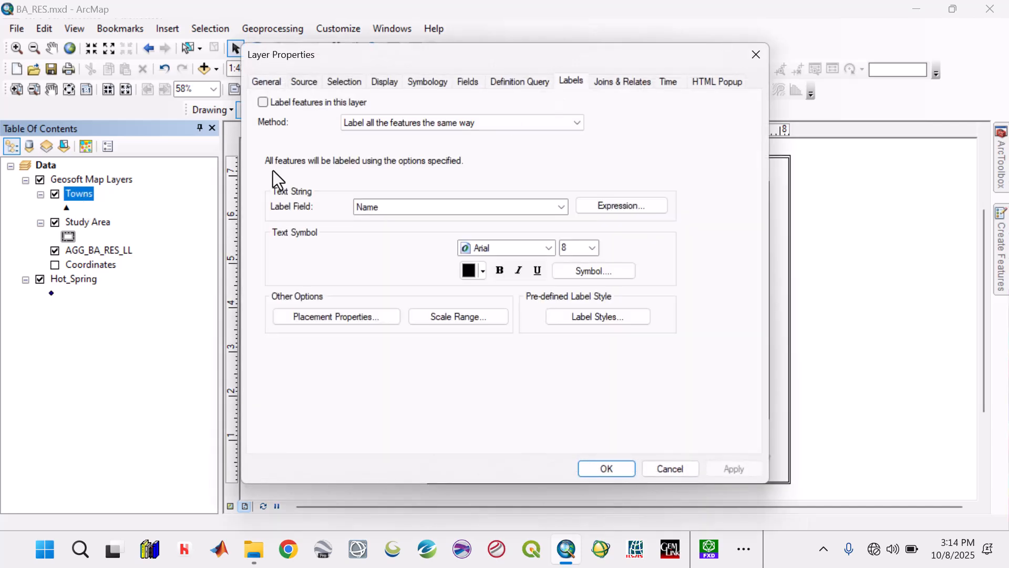
left_click(302, 105)
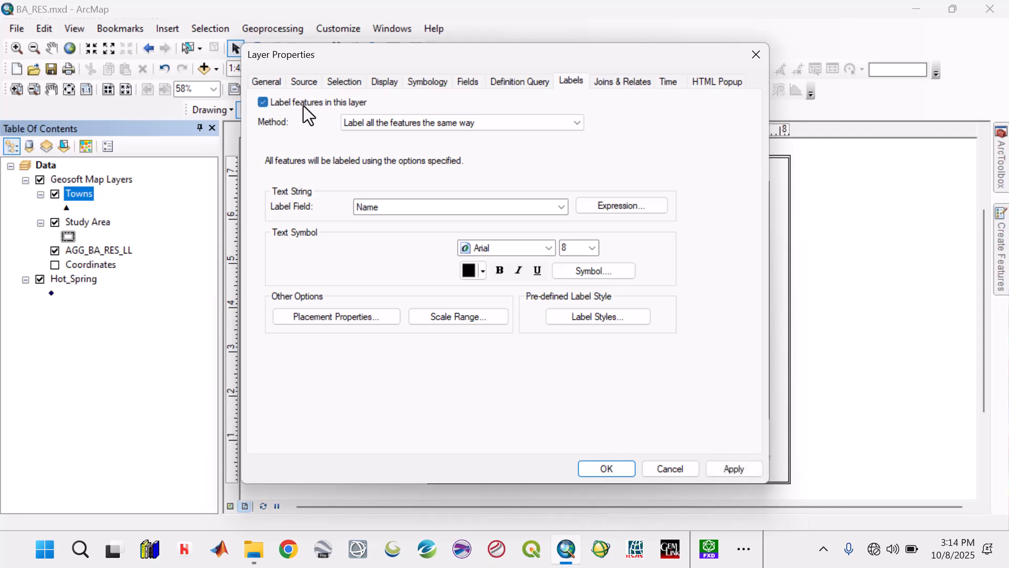
left_click(603, 270)
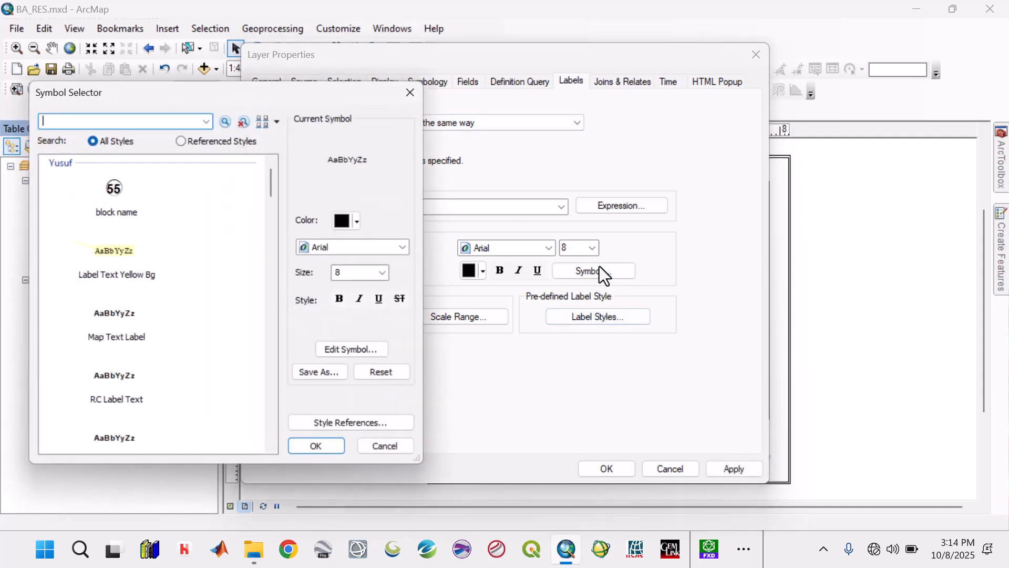
scroll(168, 273, "down", 3)
left_click(104, 274)
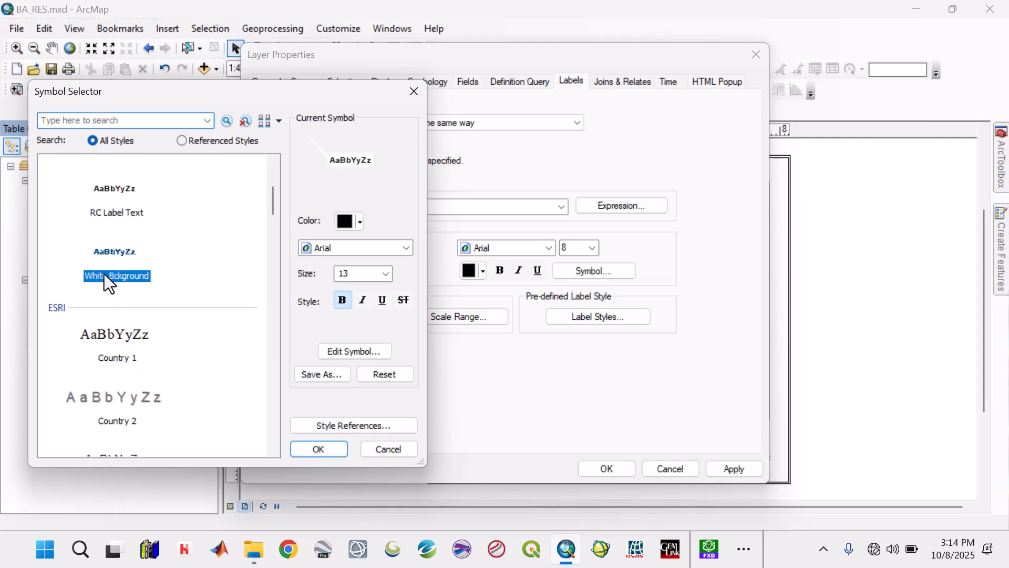
left_click(319, 449)
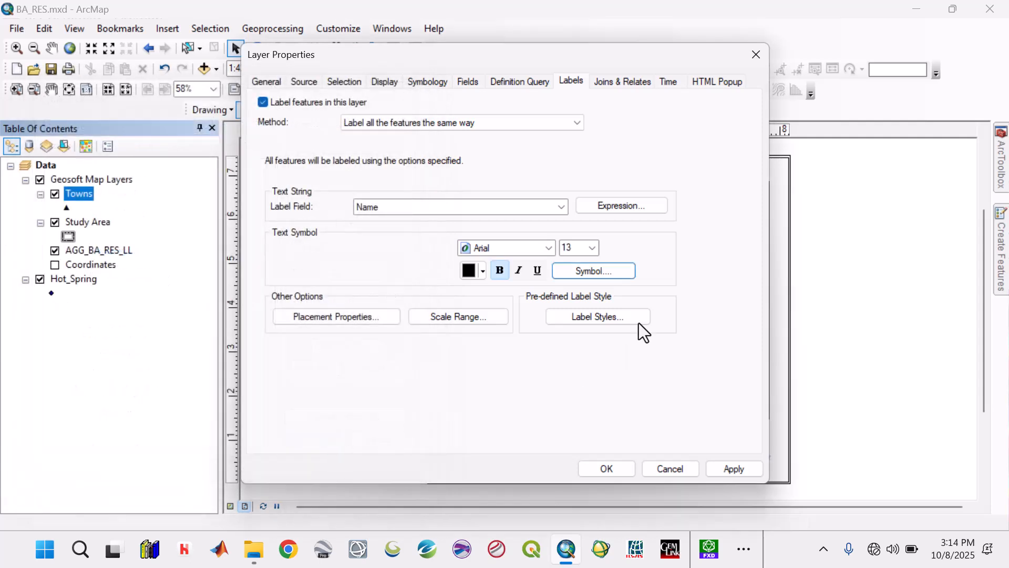
left_click(594, 250)
left_click(594, 263)
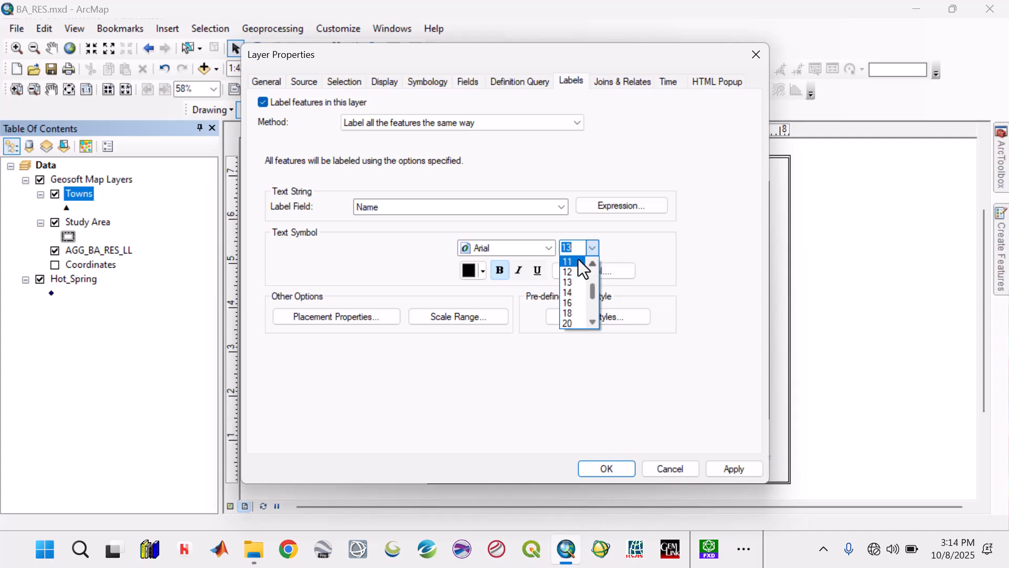
left_click(579, 260)
left_click(728, 469)
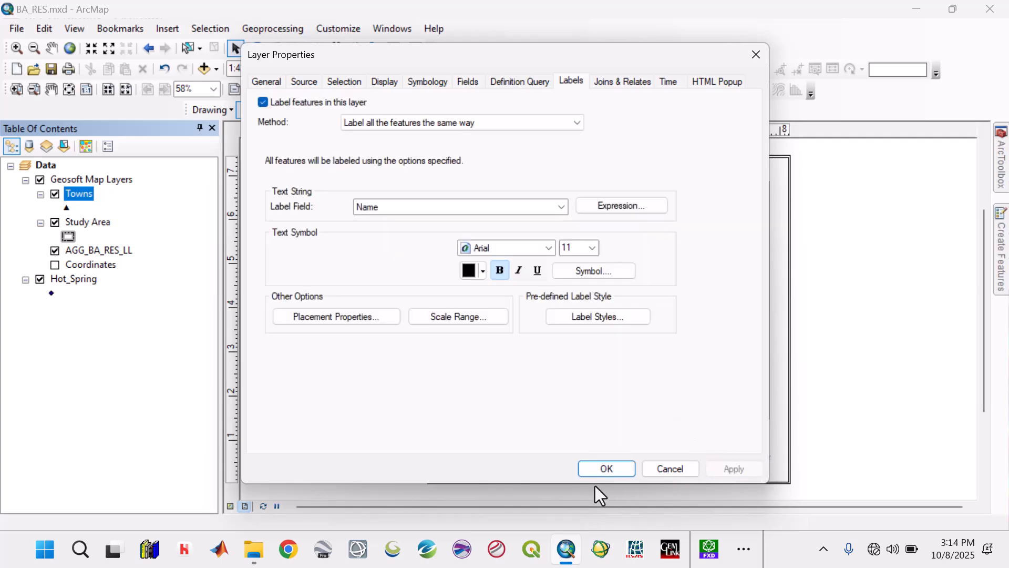
left_click(601, 471)
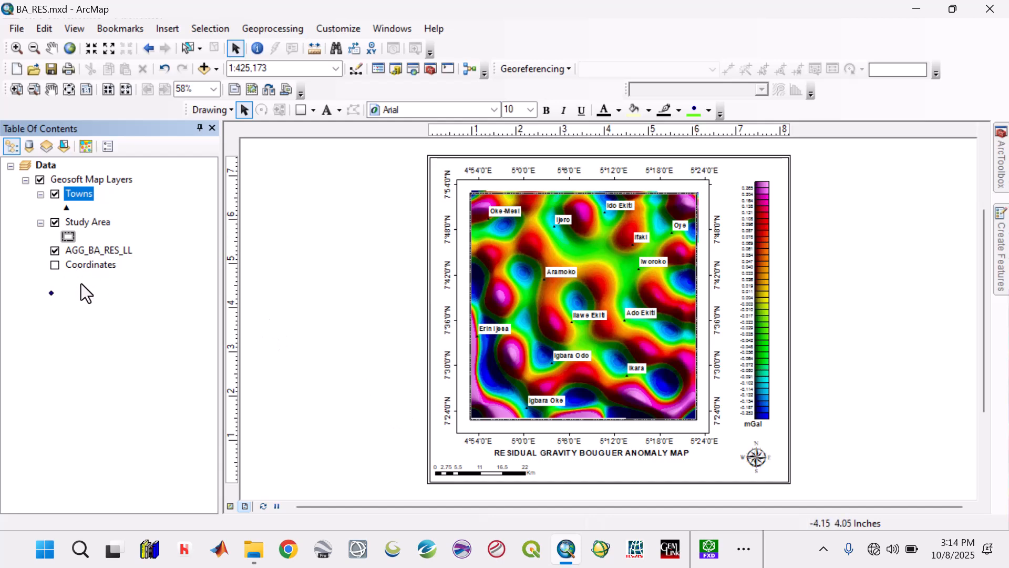
Step: Rename the Hot_Spring layer as Hot Spring Spot and move it between Towns and Study Area in Geosoft Map Layers
double_click(81, 281)
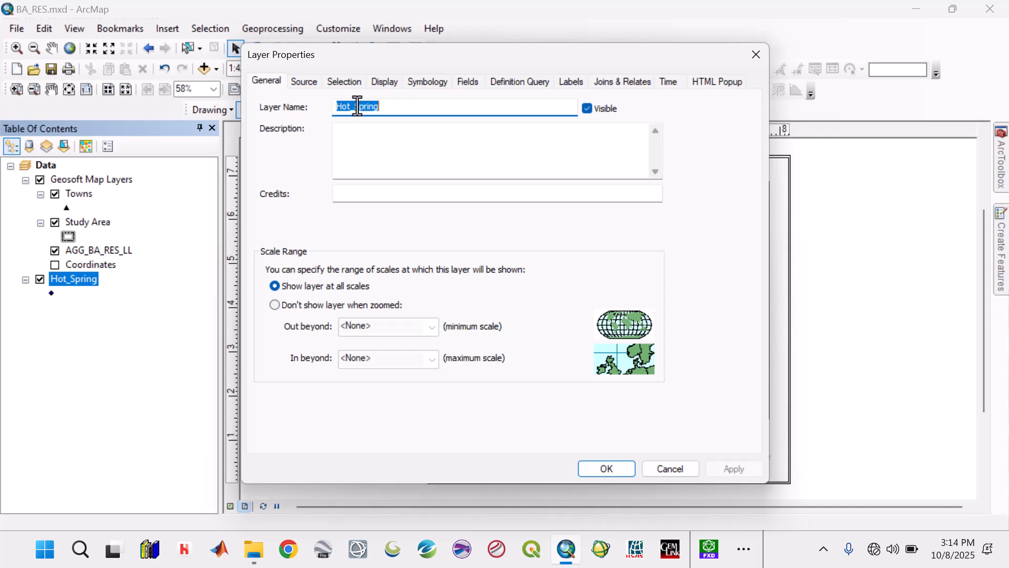
left_click(356, 105)
key("BackSpace")
type("Spring S")
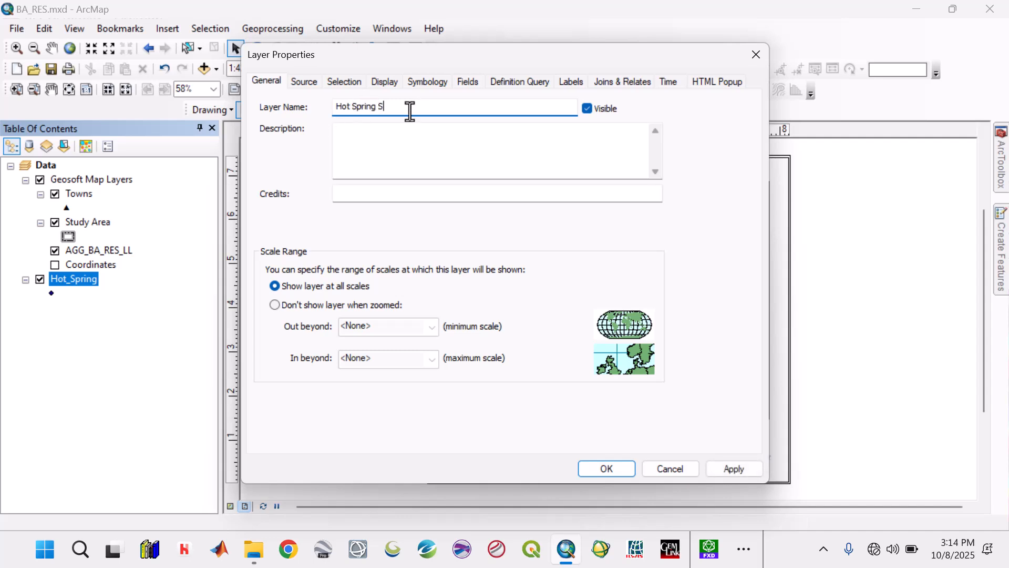
type("pot")
left_click(734, 470)
left_click(609, 468)
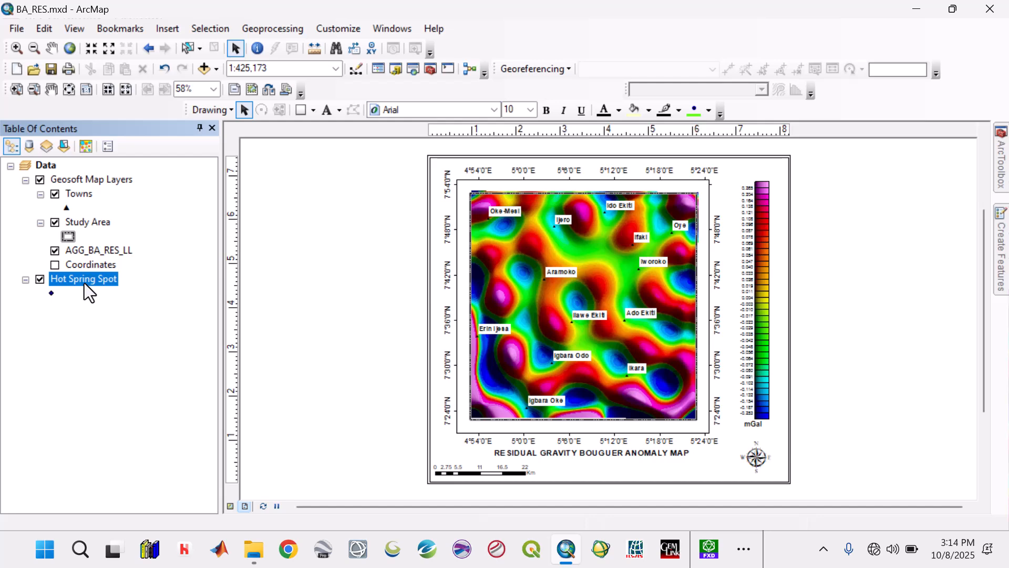
left_click_drag(84, 283, 80, 215)
Step: Give Hot Spring Spot a red Circle 12 marker of size 25
left_click(66, 236)
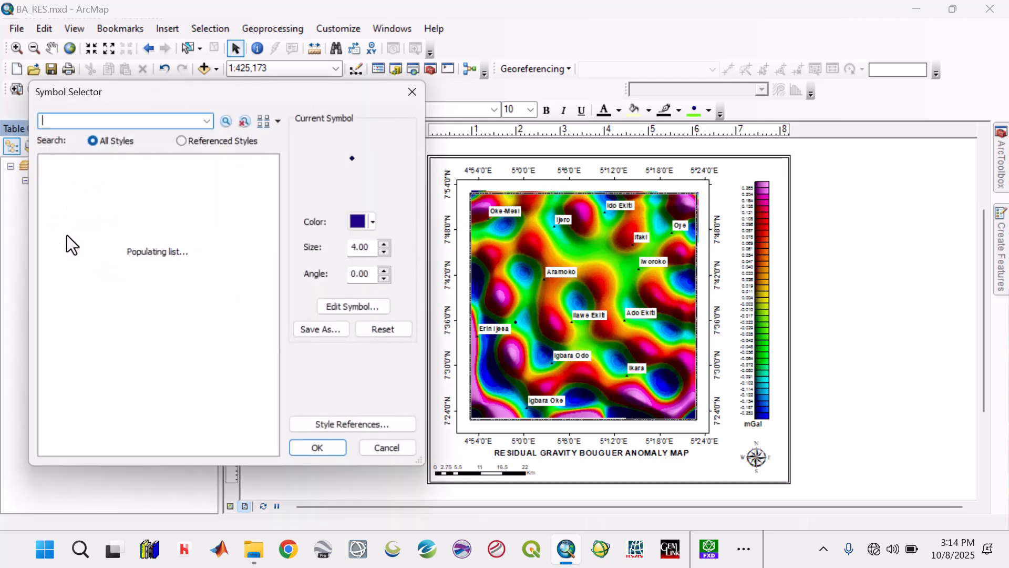
scroll(173, 302, "down", 5)
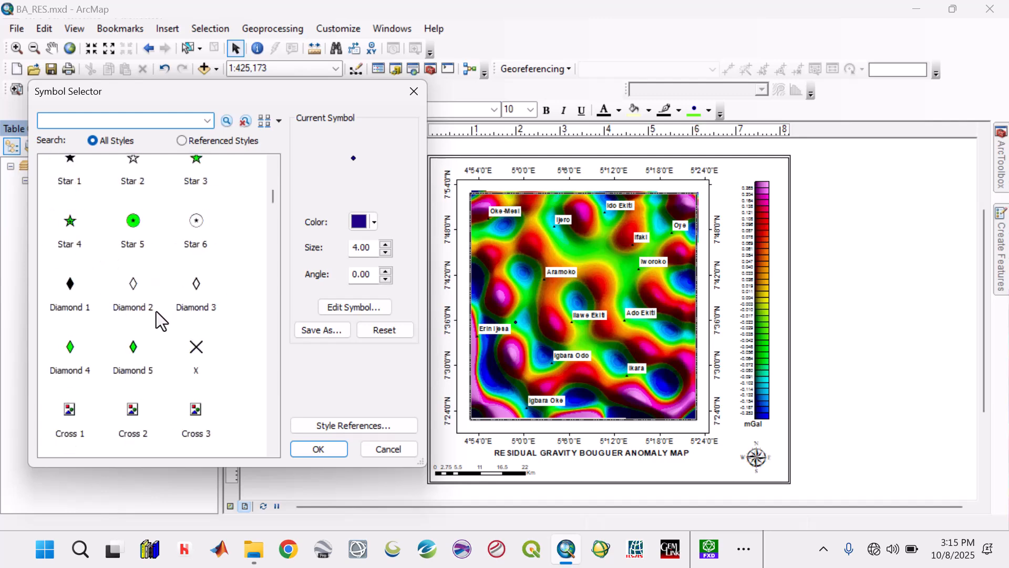
scroll(99, 332, "down", 5)
scroll(80, 332, "down", 8)
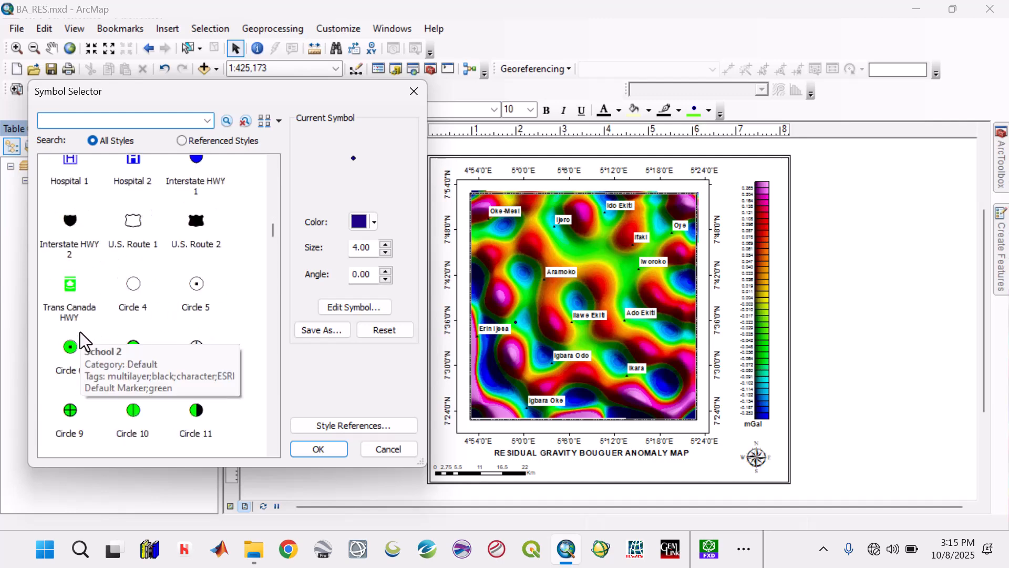
left_click(69, 289)
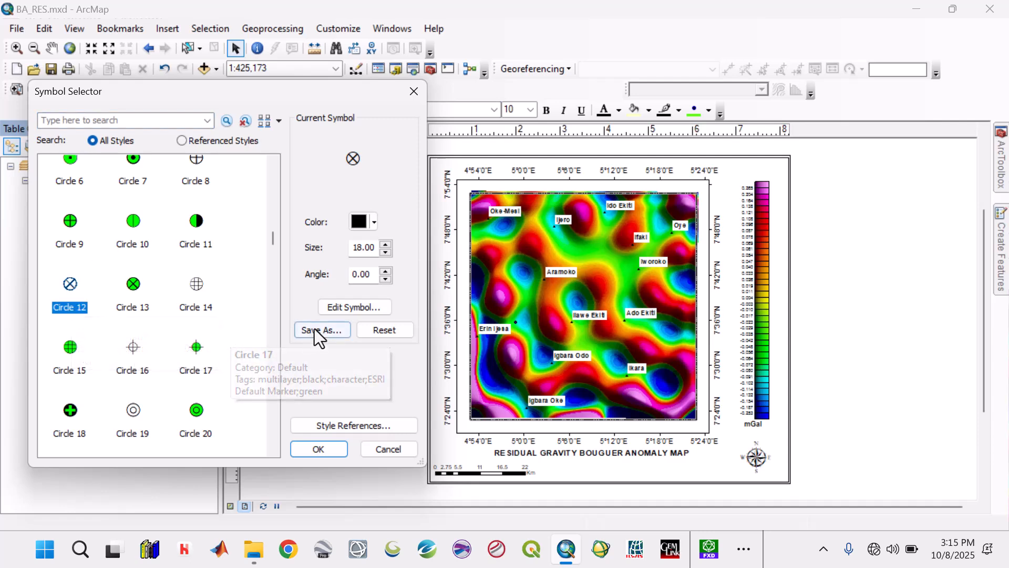
left_click(387, 243)
left_click(387, 243)
left_click(387, 243)
left_click(387, 243)
left_click(387, 243)
left_click(387, 243)
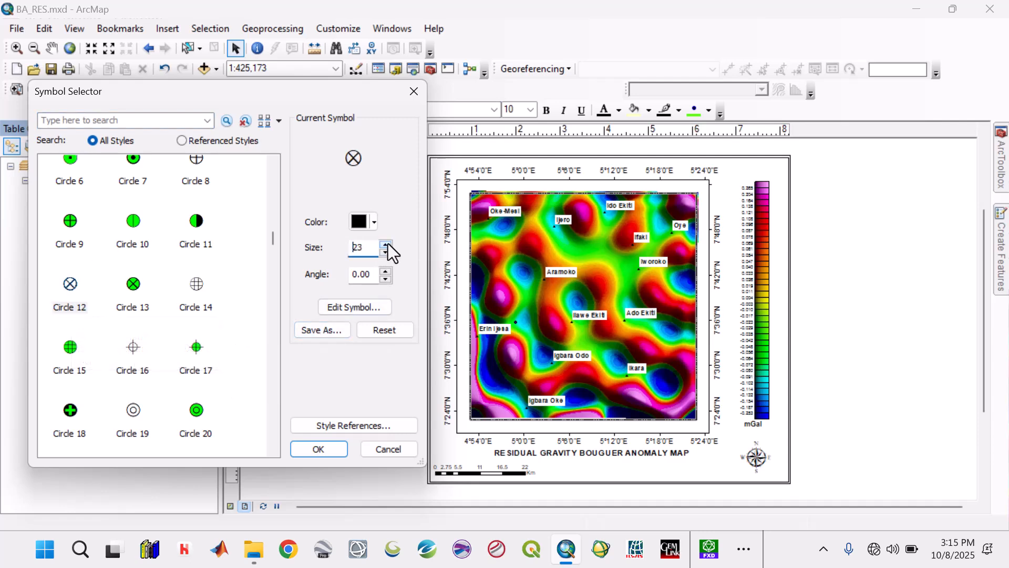
left_click(371, 223)
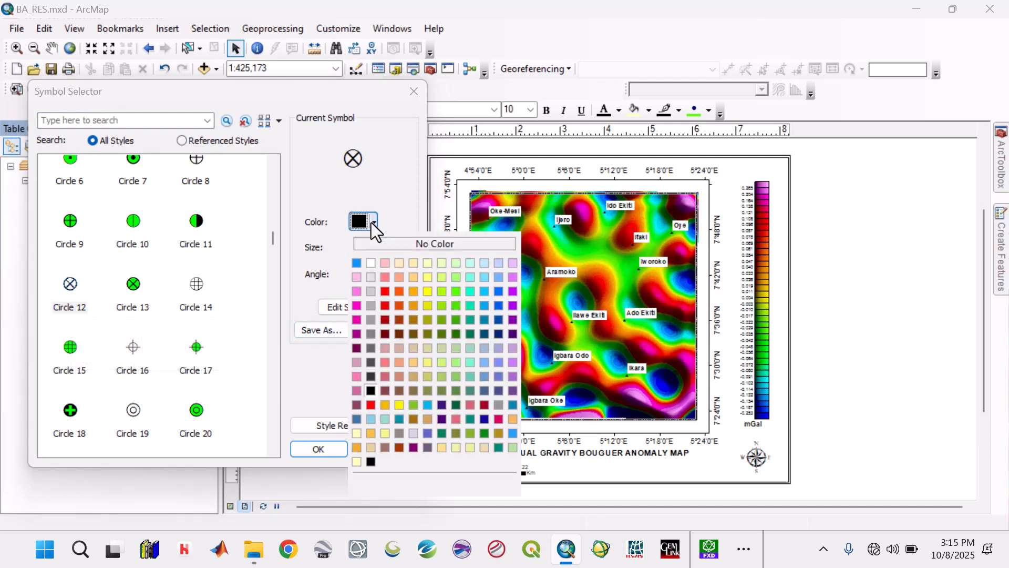
key("Escape")
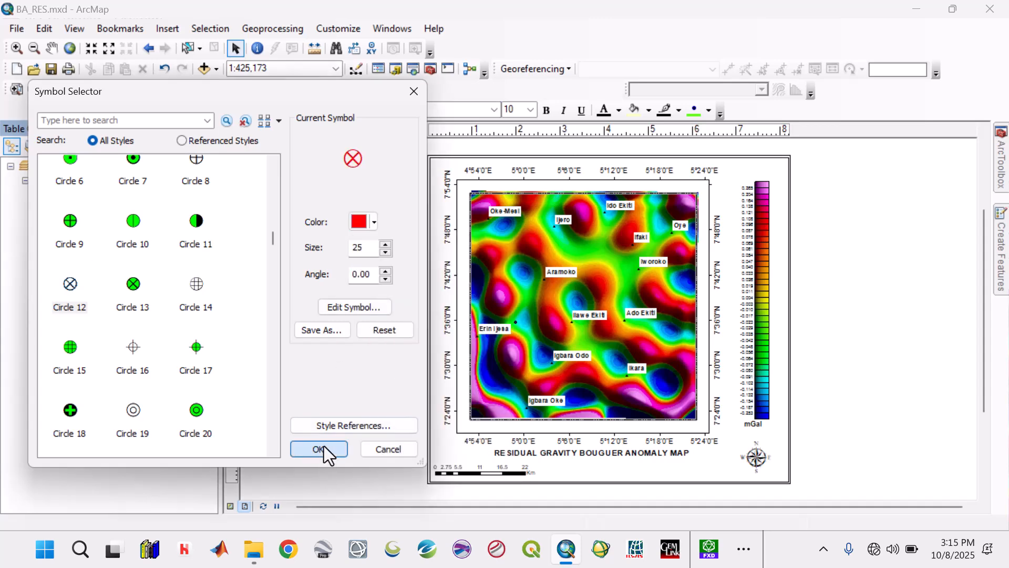
left_click(319, 450)
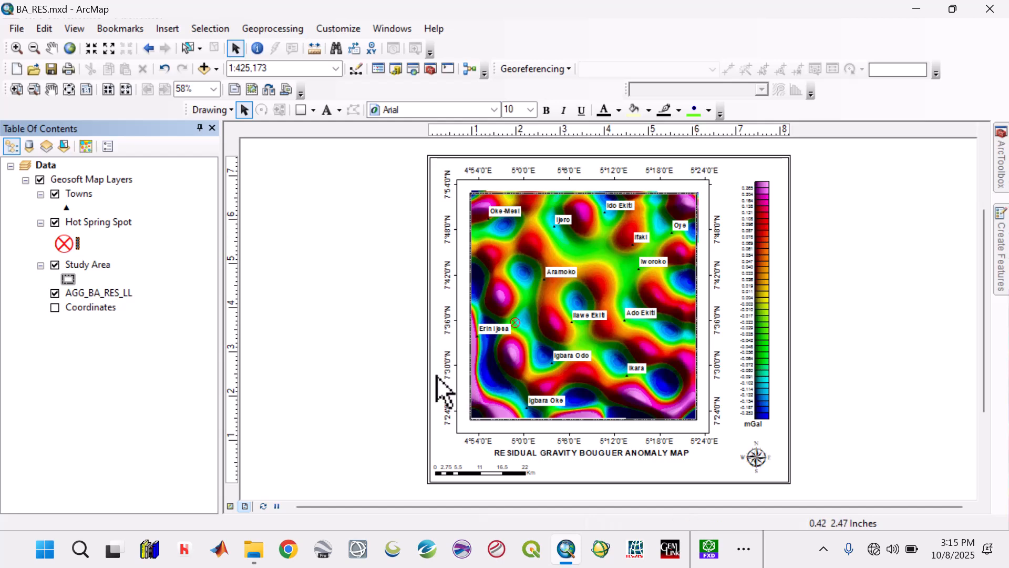
Step: Change the Hot Spring Spot marker's colour to black
left_click(71, 245)
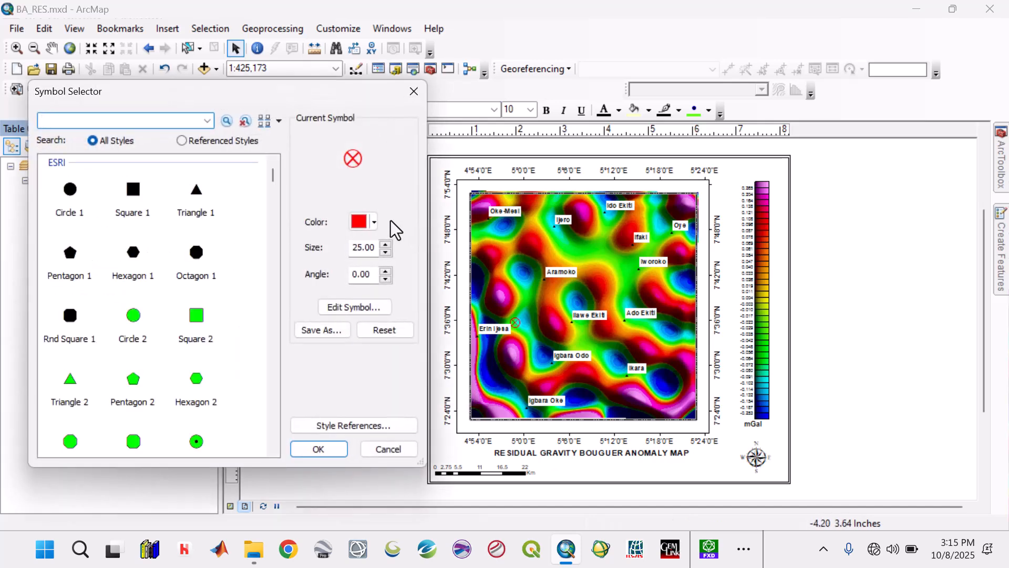
left_click(373, 222)
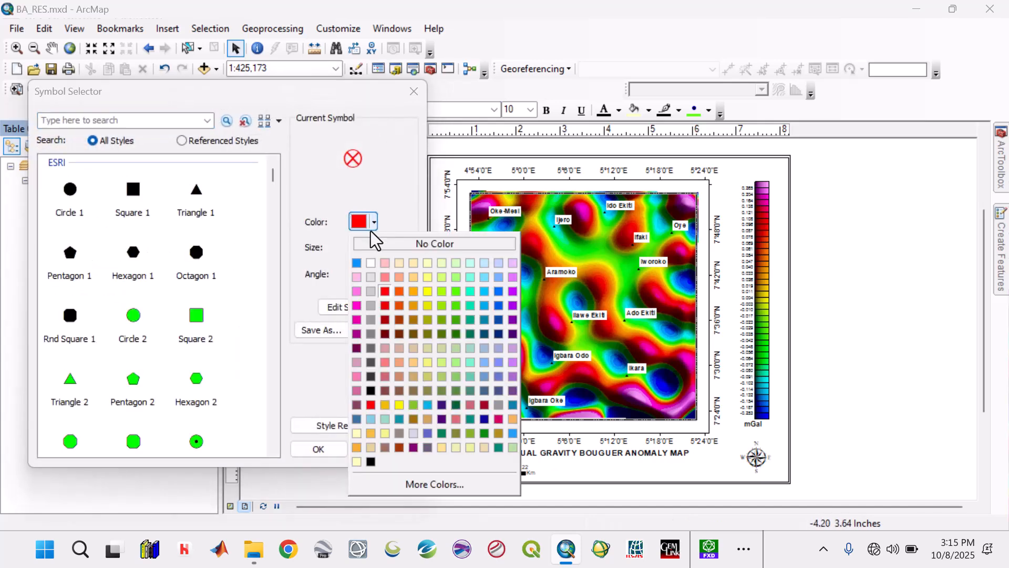
left_click(370, 462)
left_click(320, 449)
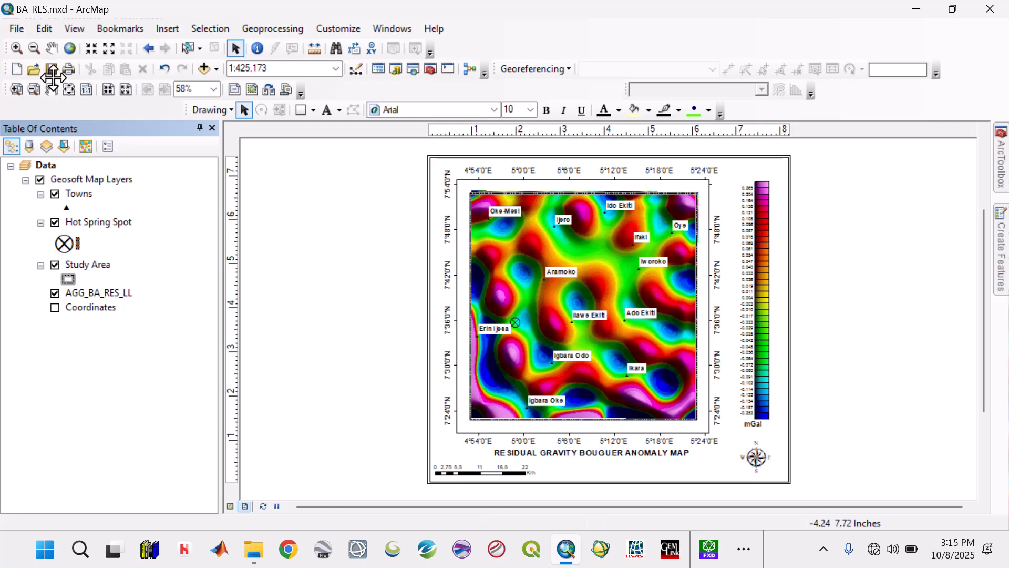
Step: Insert a legend with Hot Spring Spot and Study Area, leaving out Towns, and place it between the map title and north arrow
left_click(166, 30)
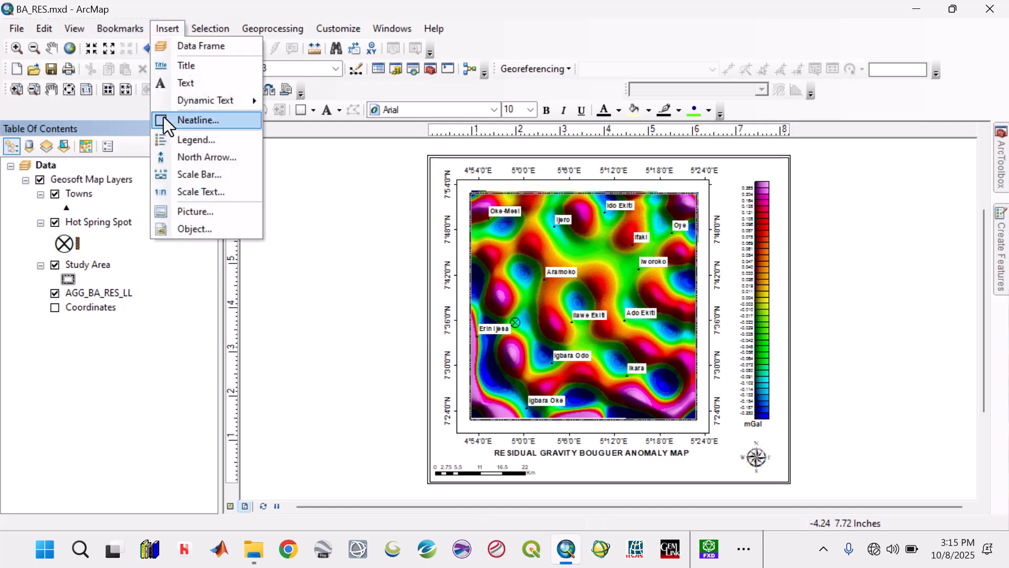
left_click(184, 140)
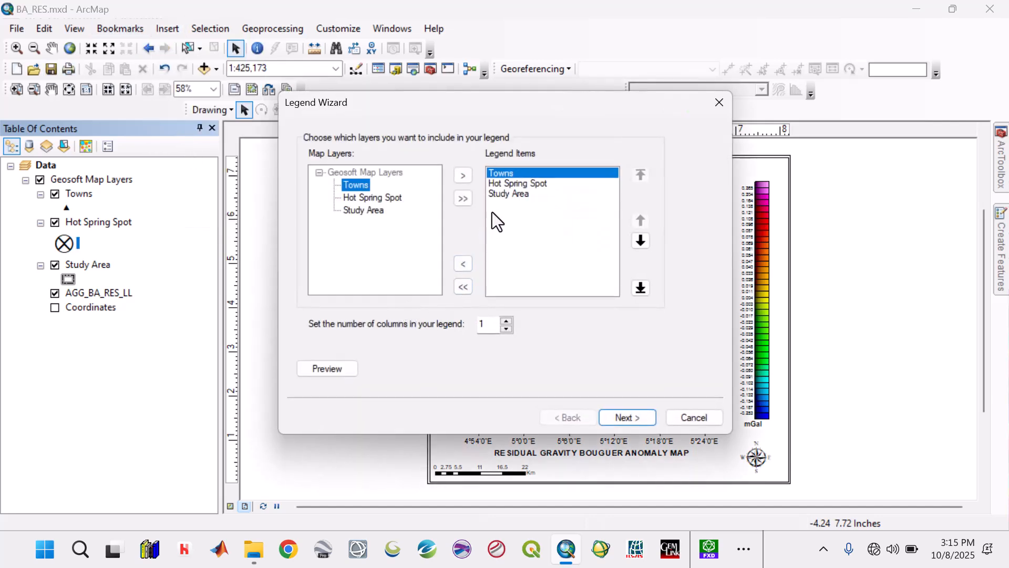
left_click(463, 264)
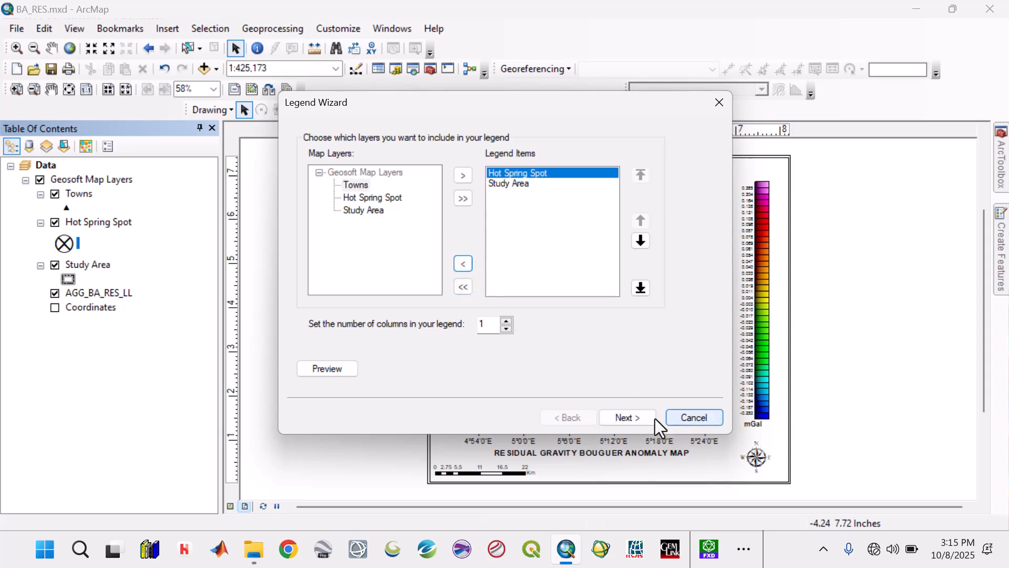
left_click(640, 417)
left_click(639, 417)
left_click(639, 417)
left_click(639, 417)
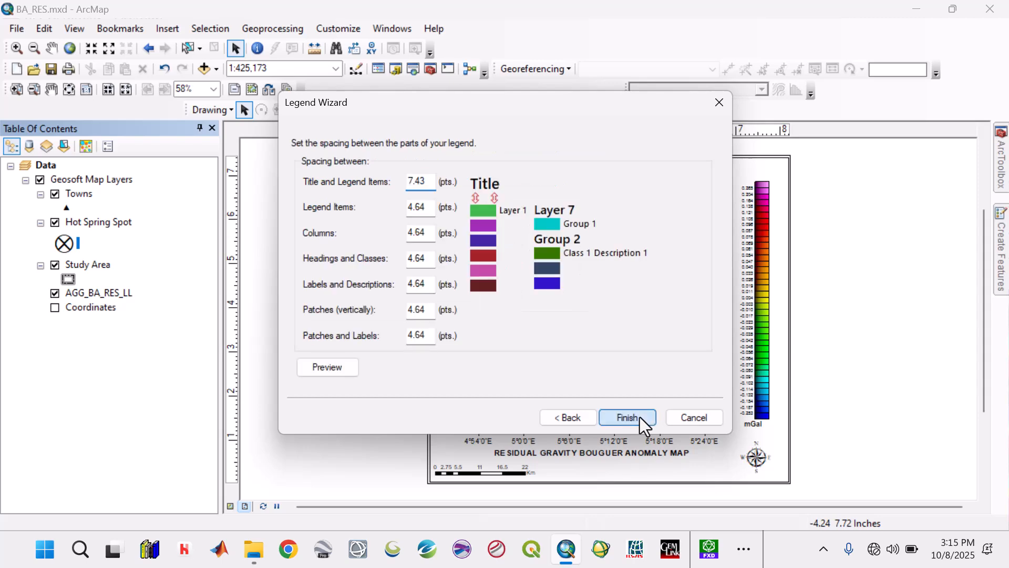
left_click(639, 418)
left_click_drag(536, 341, 698, 443)
Step: Nudge the data frame slightly up to make room for the title and legend below it
left_click(703, 434)
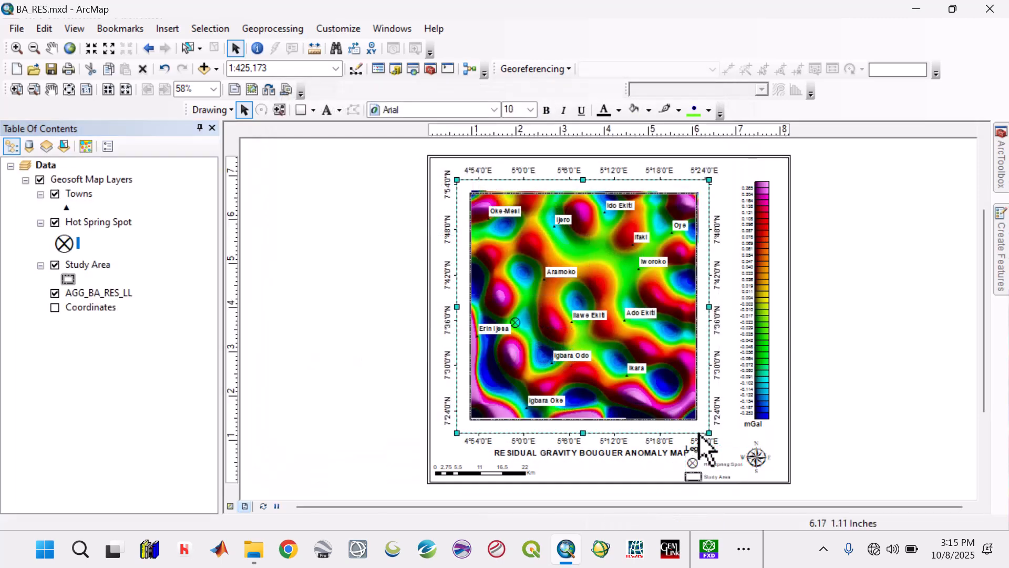
key("Up")
key("Up")
key("Up")
key("Up")
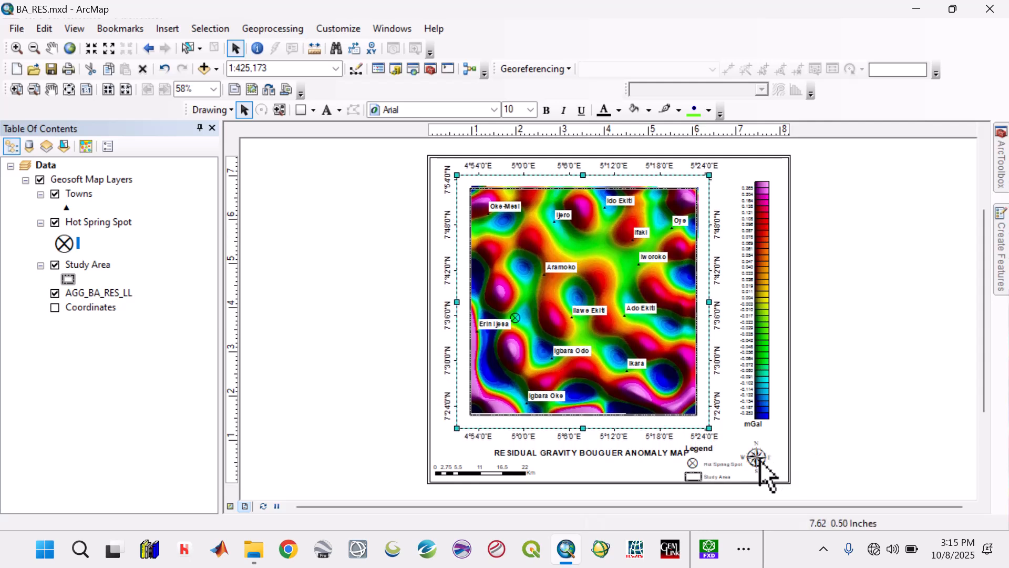
Step: Move the map title closer to the map frame and shift it left, clear of the legend
left_click(621, 453)
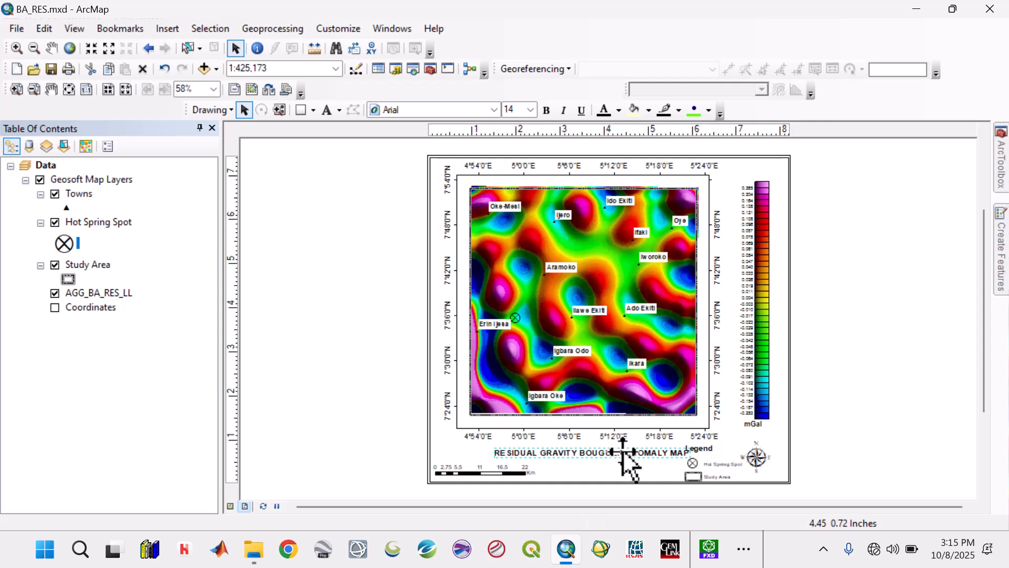
key("Up")
key("Up")
key("Up")
key("Up")
key("Up")
key("Up")
key("Up")
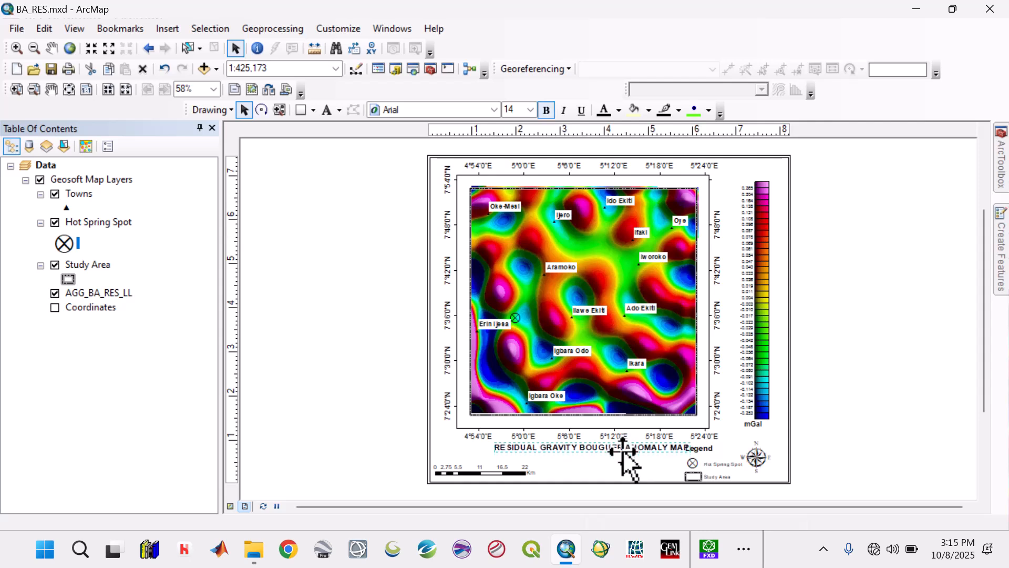
key("Left")
key("Up")
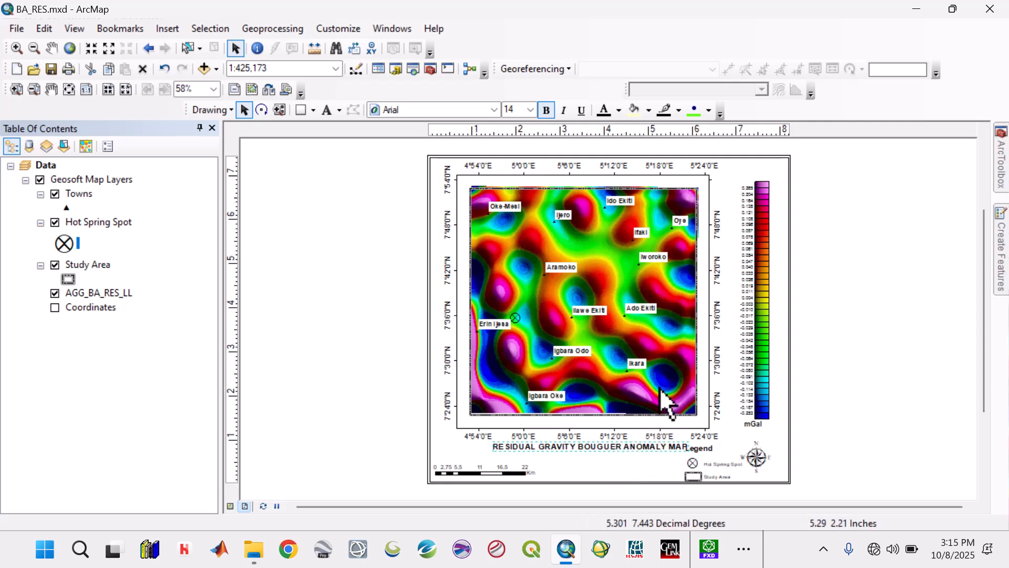
left_click(698, 450)
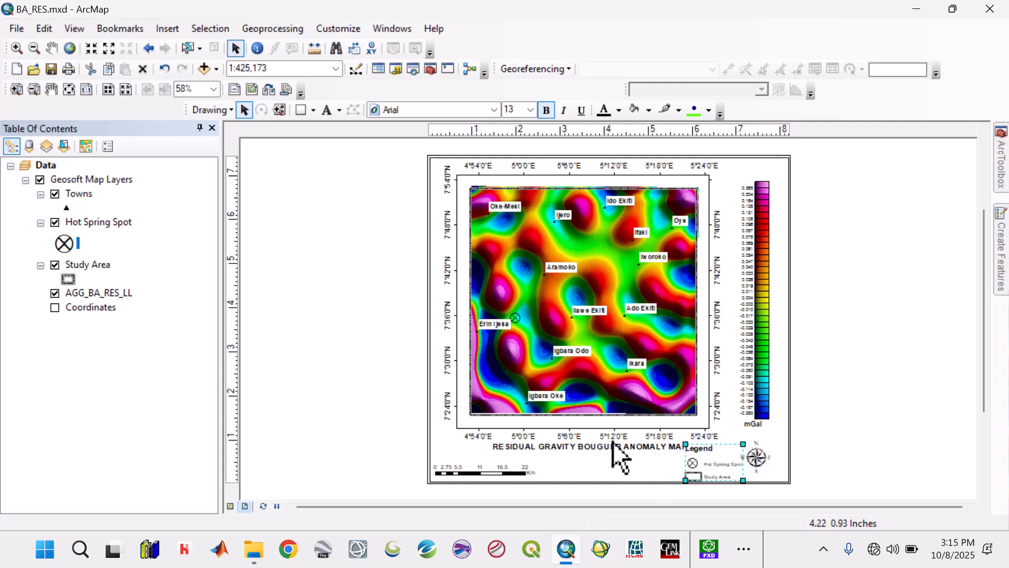
left_click_drag(621, 446, 578, 461)
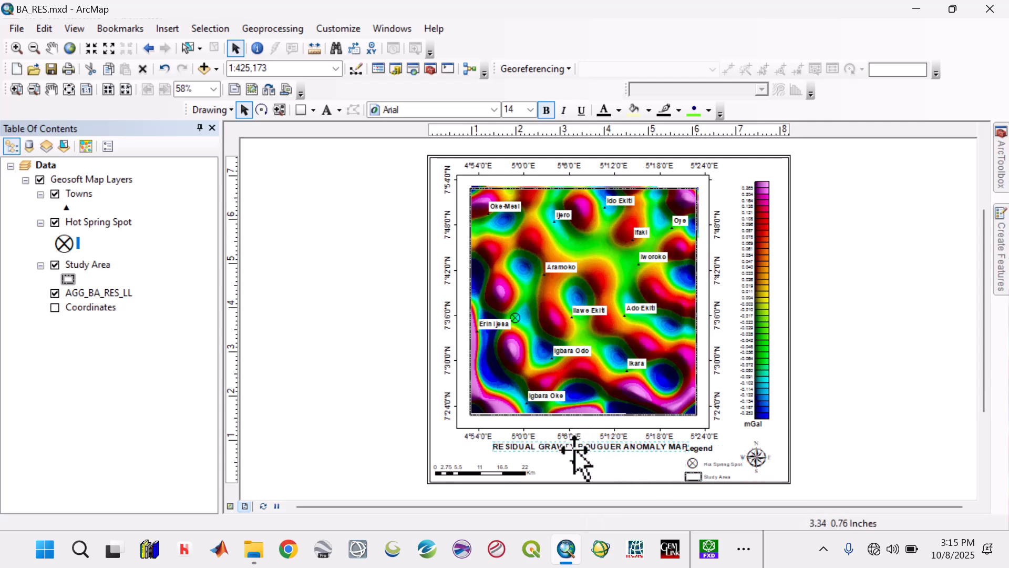
Step: Nudge the legend left, away from the north arrow, and slightly up
left_click(692, 462)
key("Left")
key("Left")
key("Left")
key("Left")
key("Left")
key("Left")
key("Left")
key("Left")
key("Left")
key("Left")
key("Left")
key("Left")
key("Left")
key("Left")
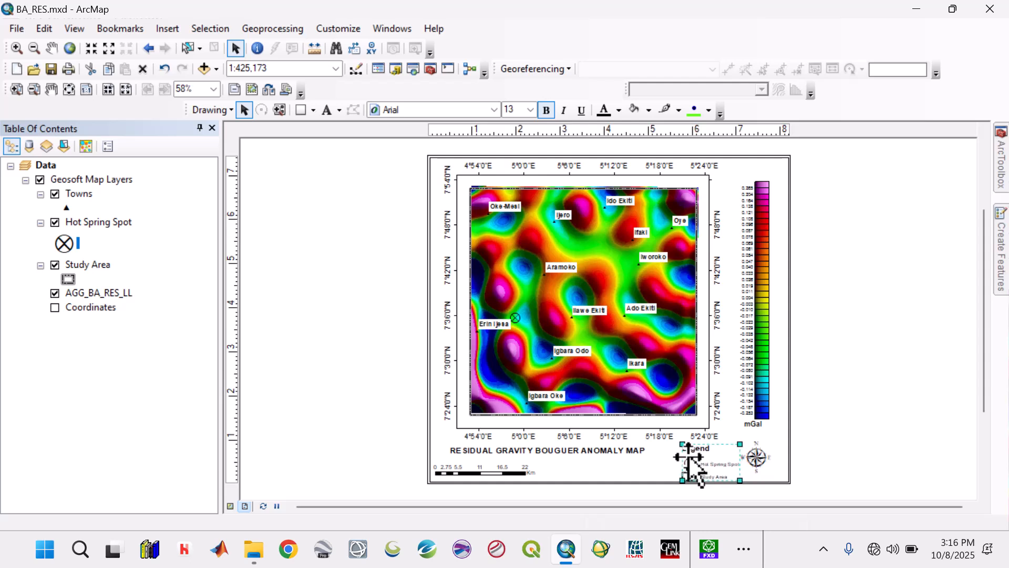
key("Left")
key("Left")
key("Left")
key("Left")
key("Left")
key("Left")
key("Left")
key("Left")
key("Left")
key("Left")
key("Left")
key("Left")
key("Left")
key("Left")
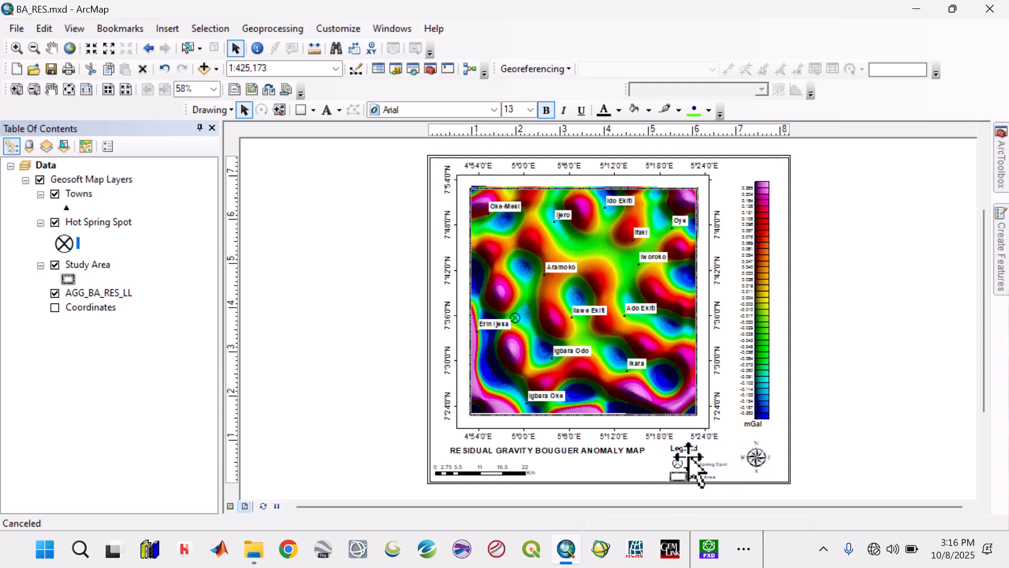
key("Up")
key("Up")
key("Up")
key("Up")
key("Up")
key("Up")
key("Up")
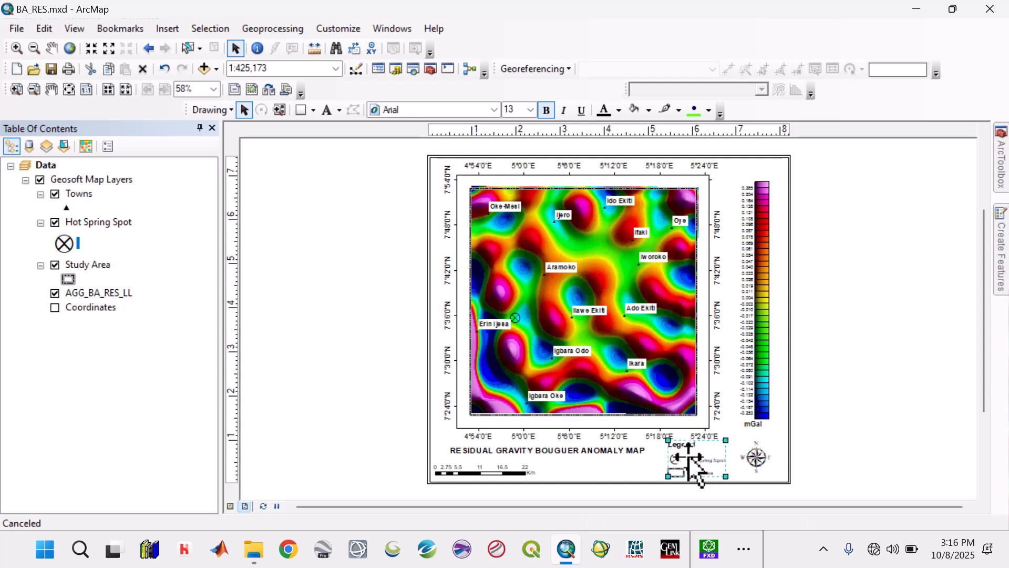
Step: Nudge the map title slightly right, towards the legend
left_click(543, 455)
key("Right")
key("Right")
key("Right")
key("Right")
key("Right")
key("Right")
key("Right")
key("Right")
key("Right")
key("Right")
key("Right")
key("Right")
key("Right")
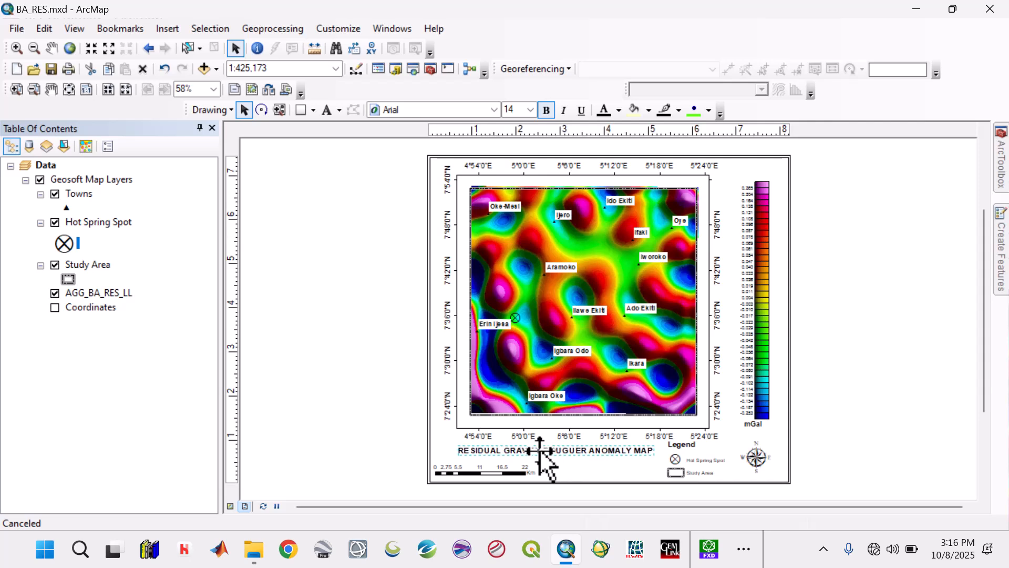
left_click(893, 444)
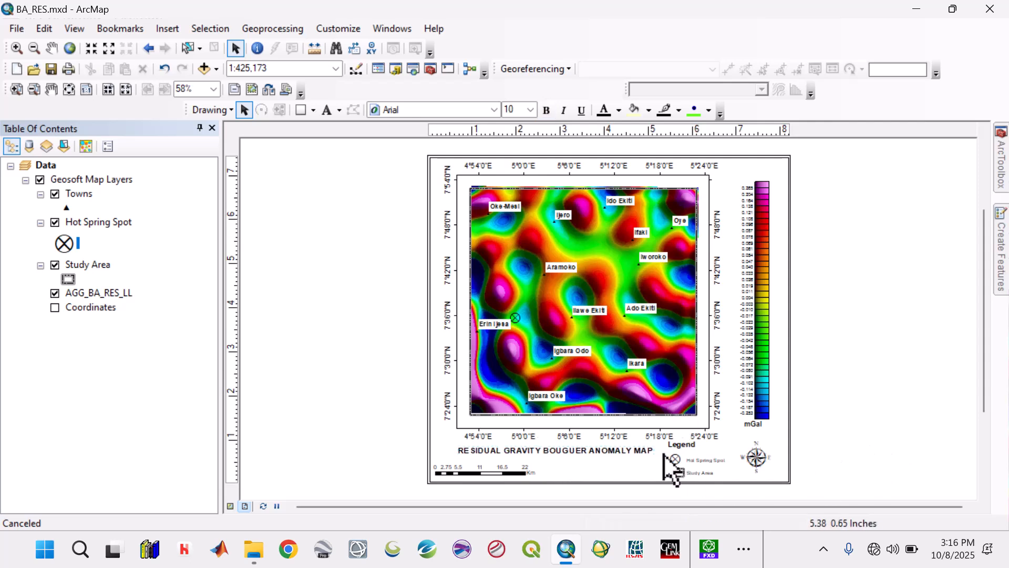
Step: Set the label font size of both legend items, Hot Spring Spot and Study Area, to 10
double_click(685, 451)
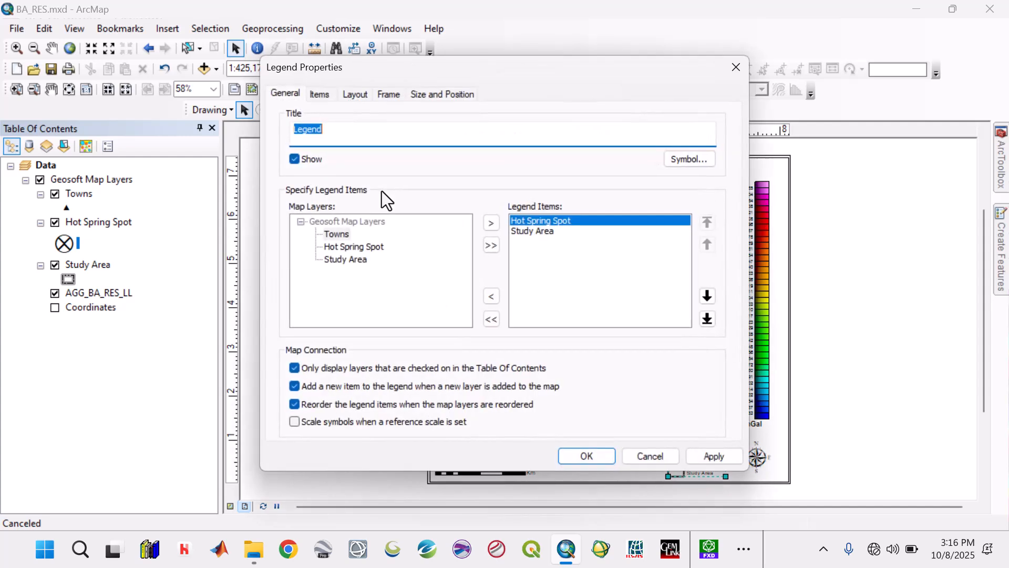
left_click(321, 94)
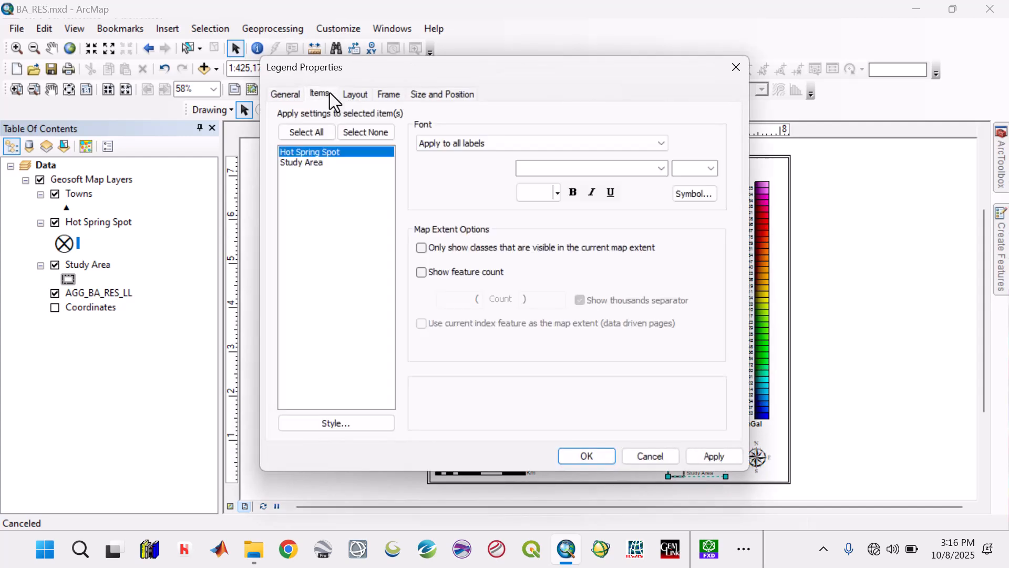
left_click(332, 133)
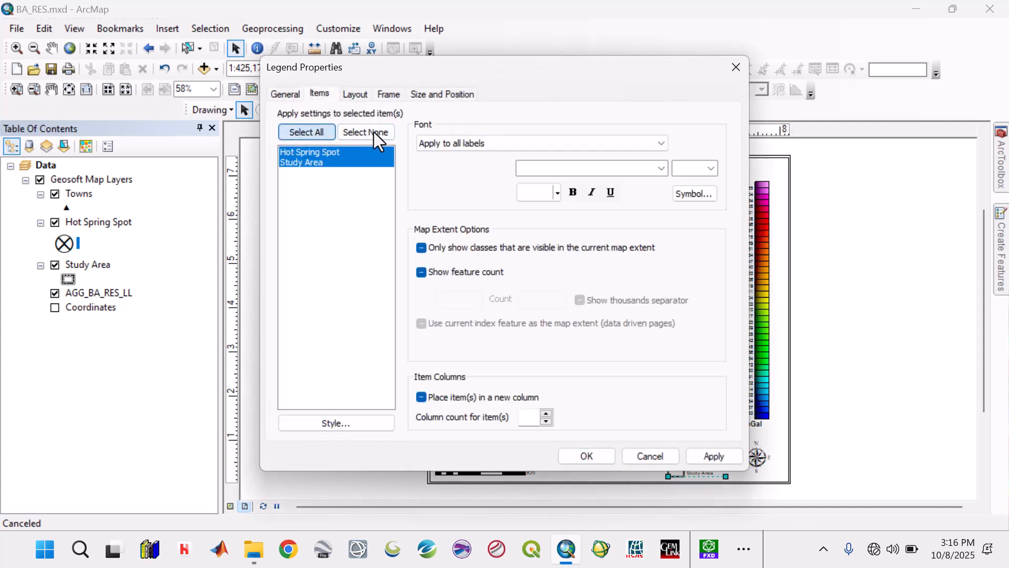
left_click(711, 170)
left_click(688, 232)
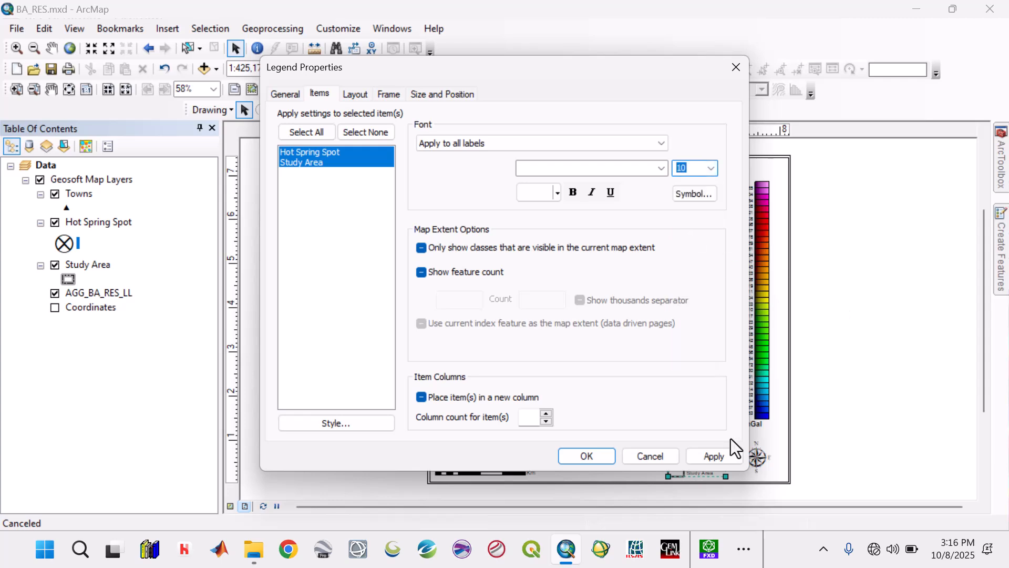
left_click(716, 456)
left_click(592, 454)
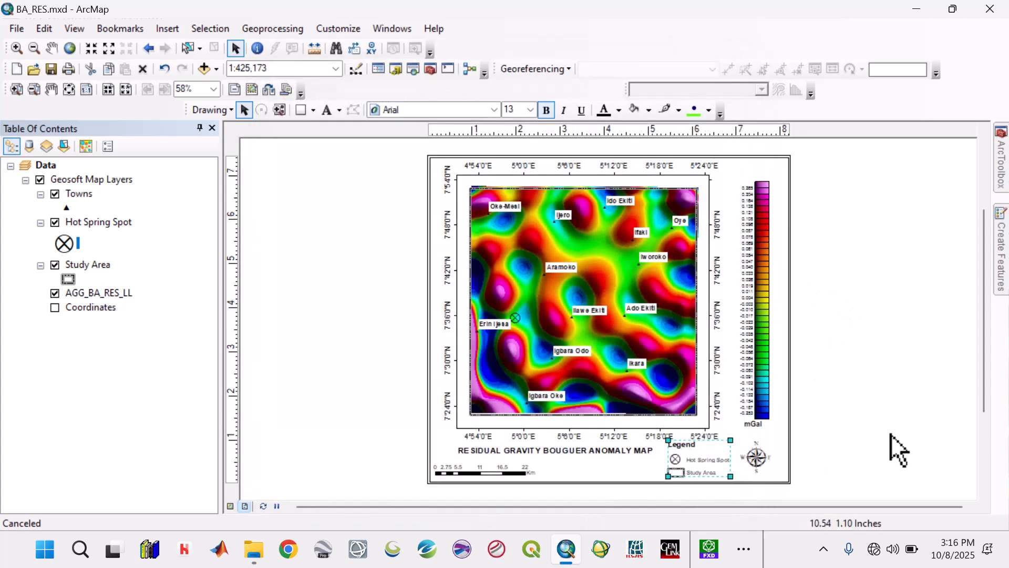
left_click(899, 450)
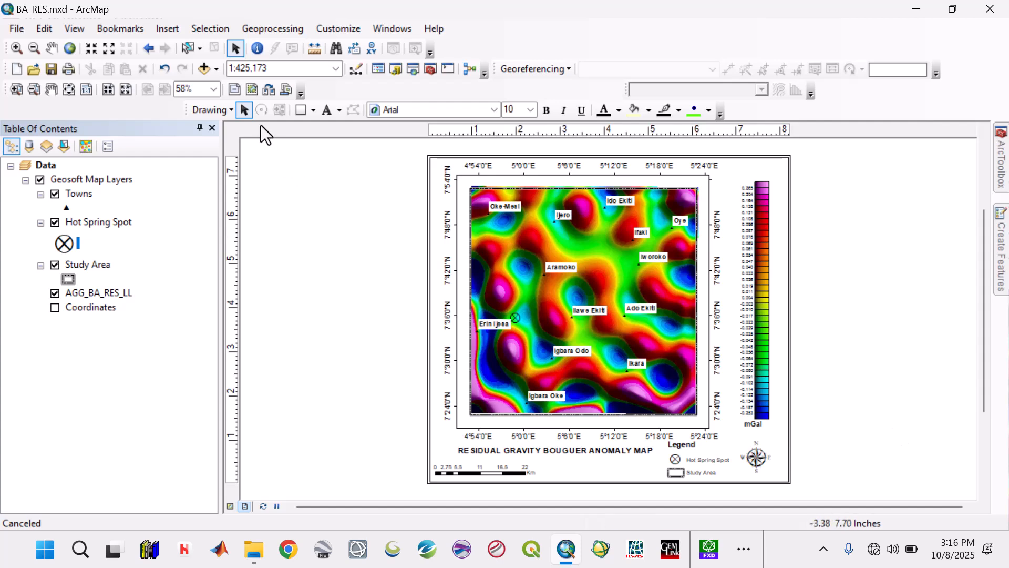
Step: Start a second legend that contains only the Towns layer, removing Hot Spring Spot and Study Area from its items
left_click(175, 30)
left_click(192, 139)
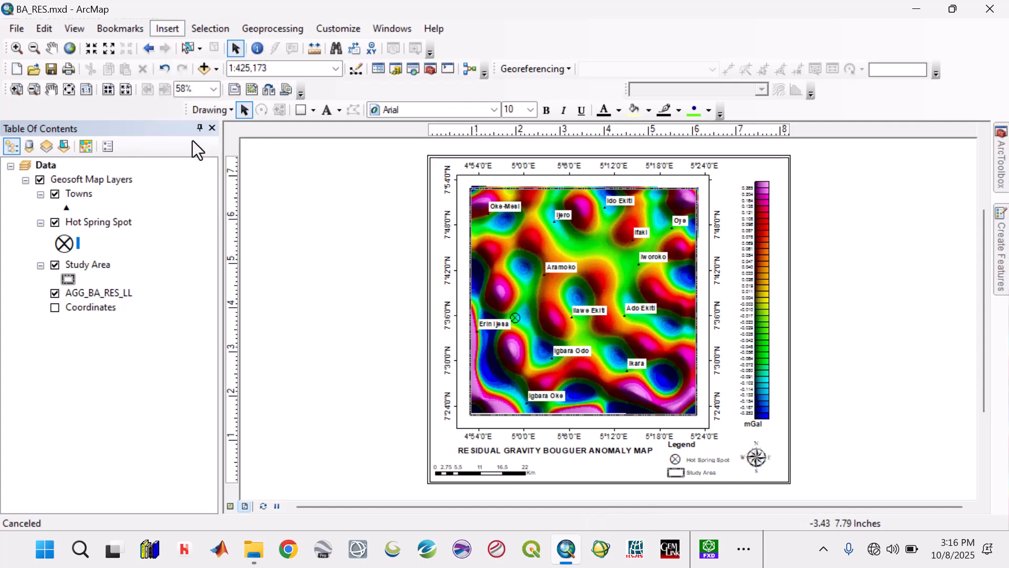
left_click(513, 184)
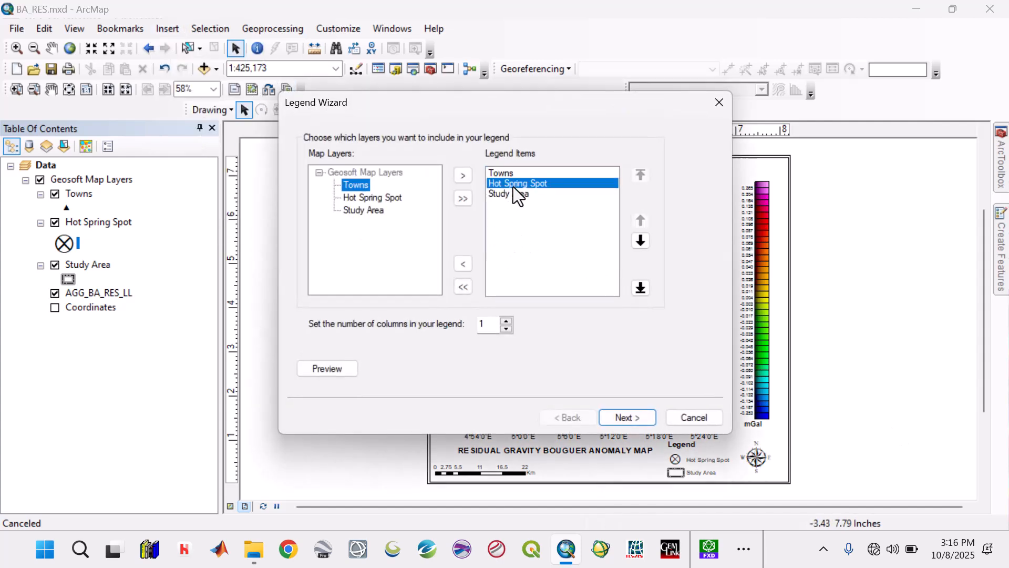
left_click(463, 263)
left_click(506, 184)
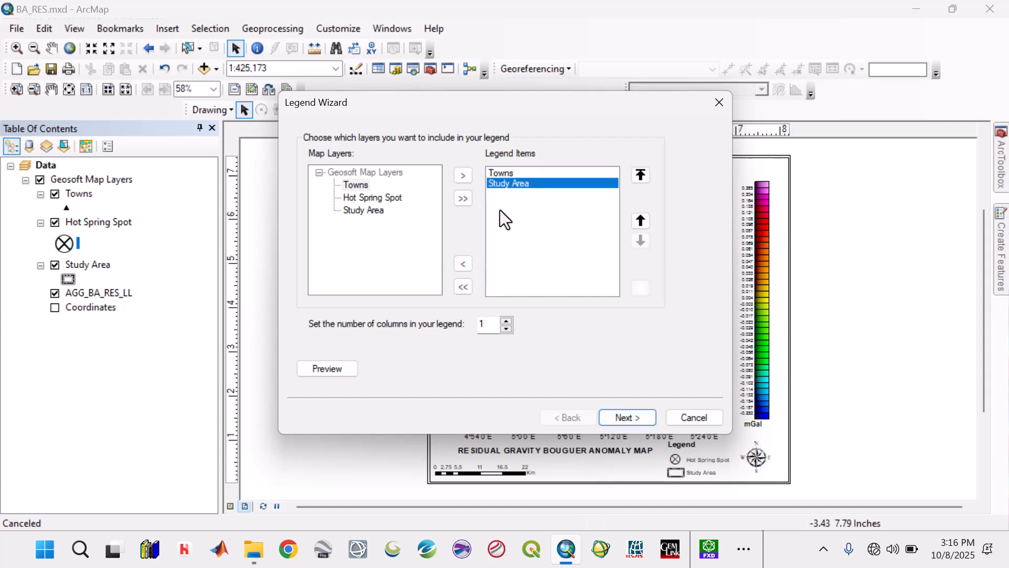
left_click(465, 266)
left_click(625, 423)
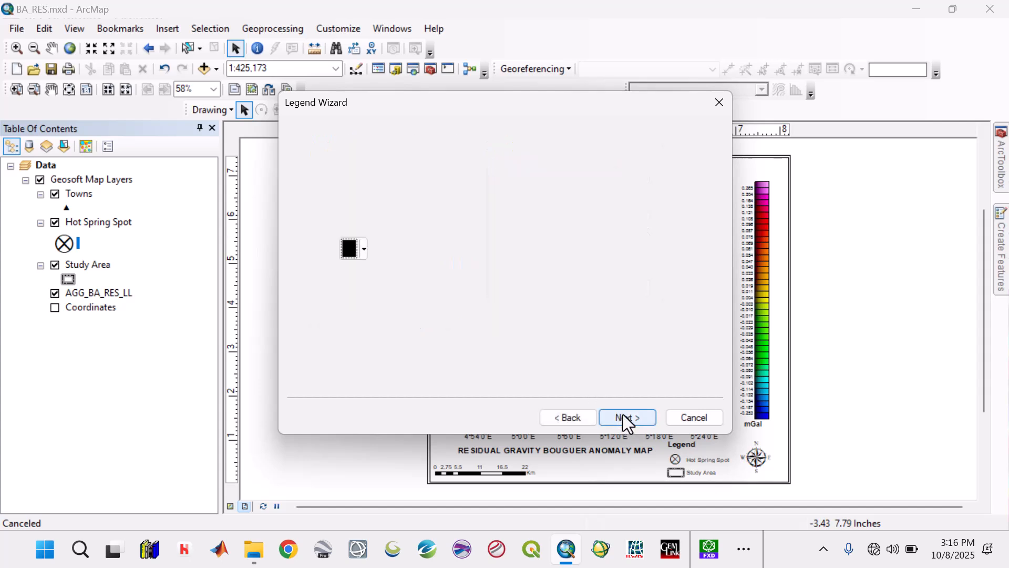
Step: Clear the second legend's title, finish it with default spacing and place it below the map title, between scale bar and main legend
left_click(627, 418)
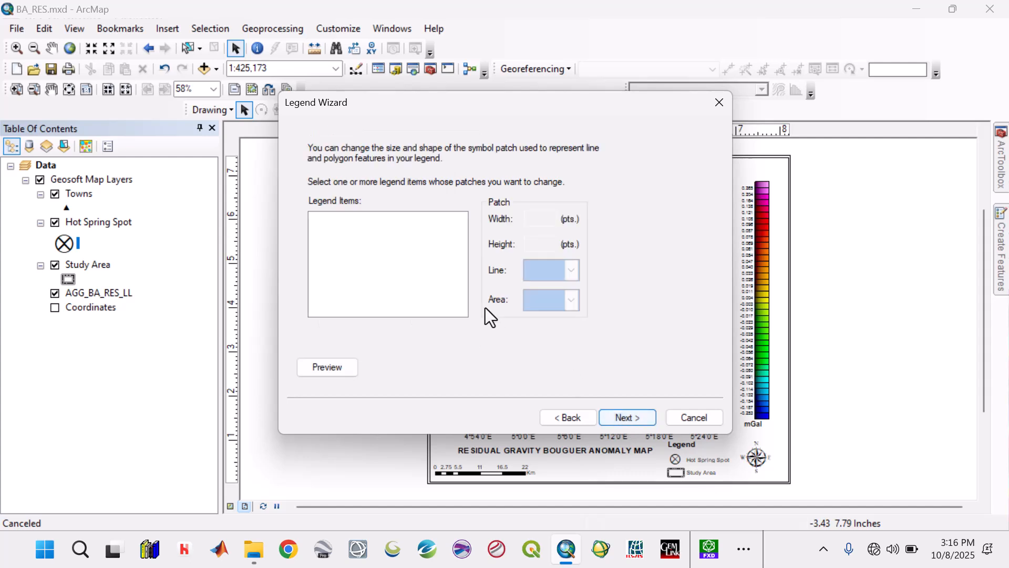
left_click(579, 418)
left_click(580, 418)
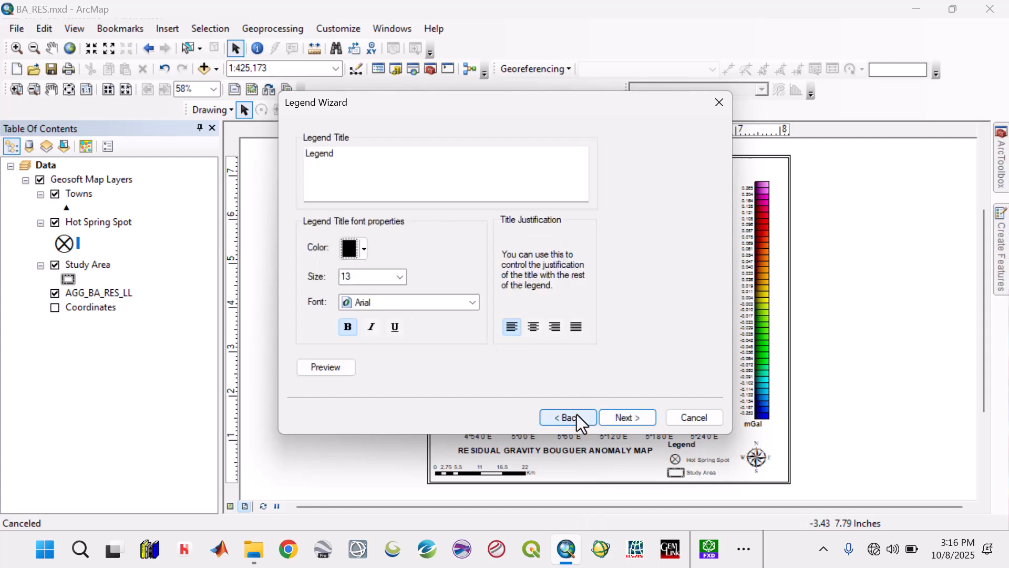
left_click_drag(388, 157, 224, 149)
key("BackSpace")
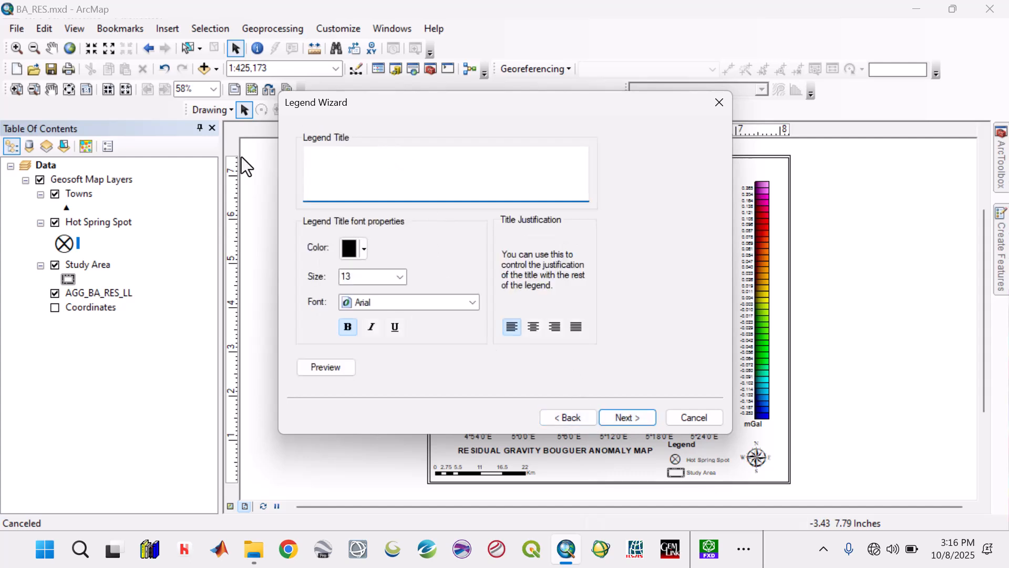
left_click(613, 418)
left_click(613, 419)
left_click(613, 420)
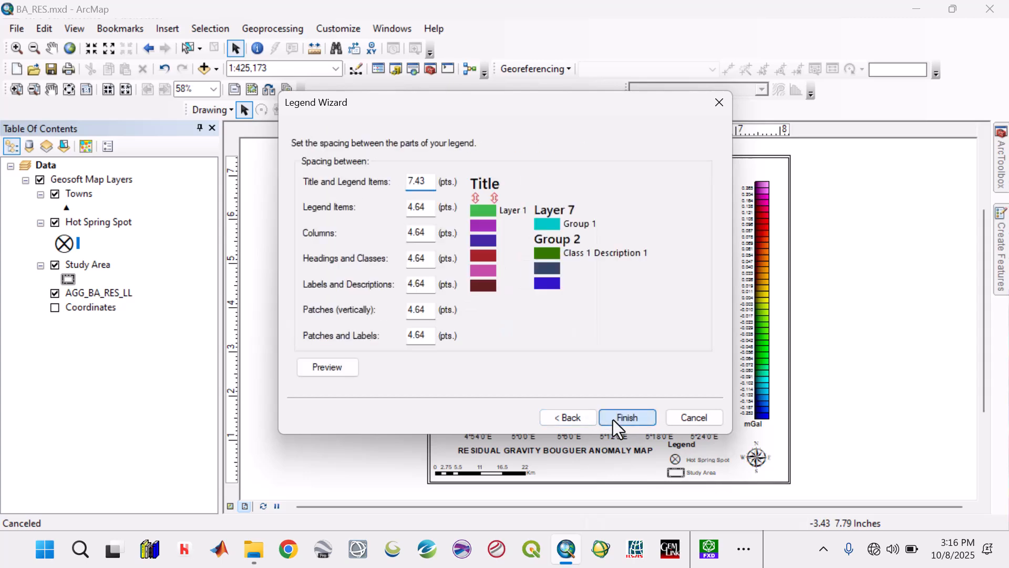
left_click(613, 419)
left_click_drag(531, 362, 584, 469)
Step: Set the Towns legend's label font size to 10
double_click(585, 473)
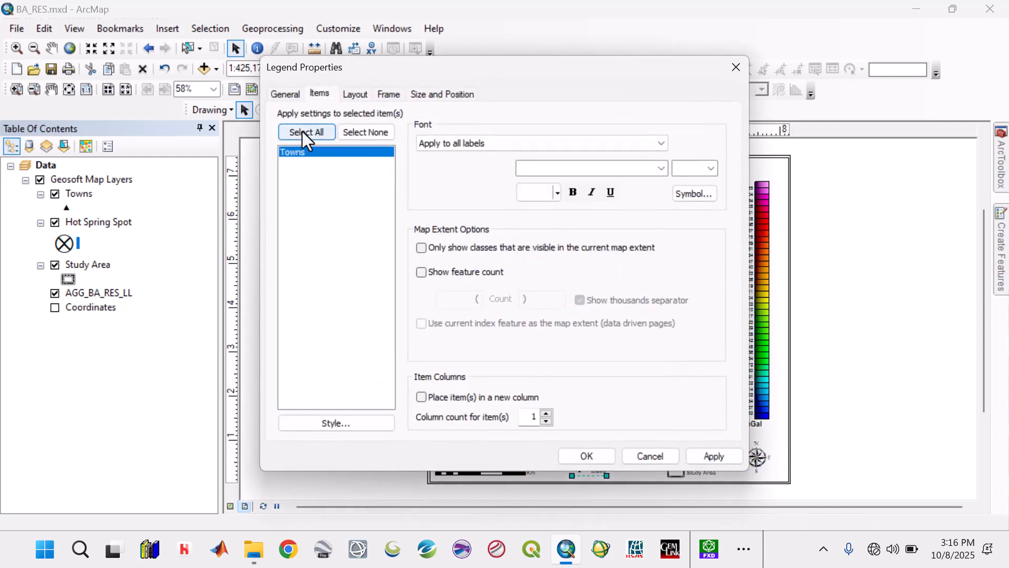
left_click(712, 168)
left_click(693, 235)
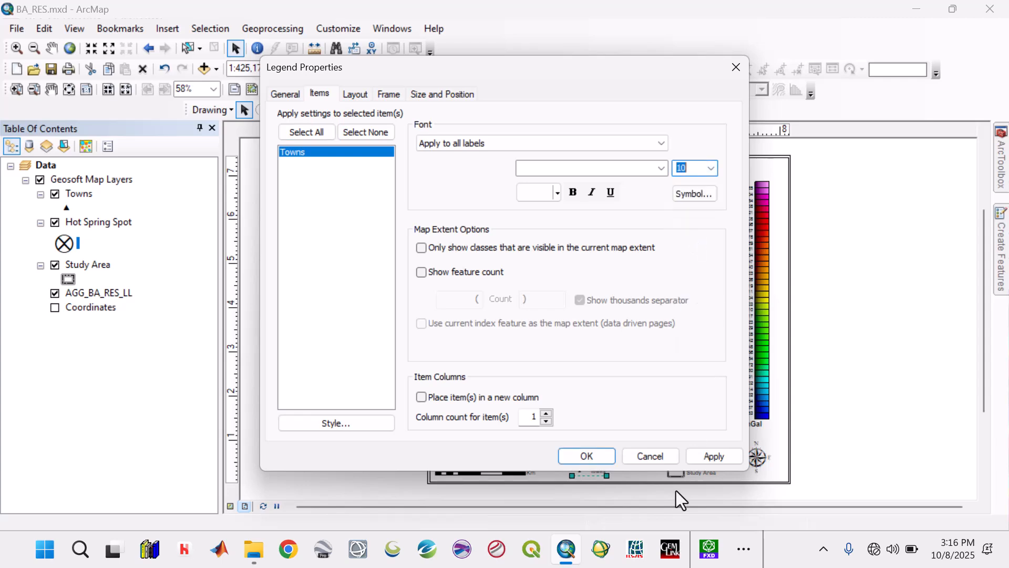
left_click(708, 457)
left_click(610, 457)
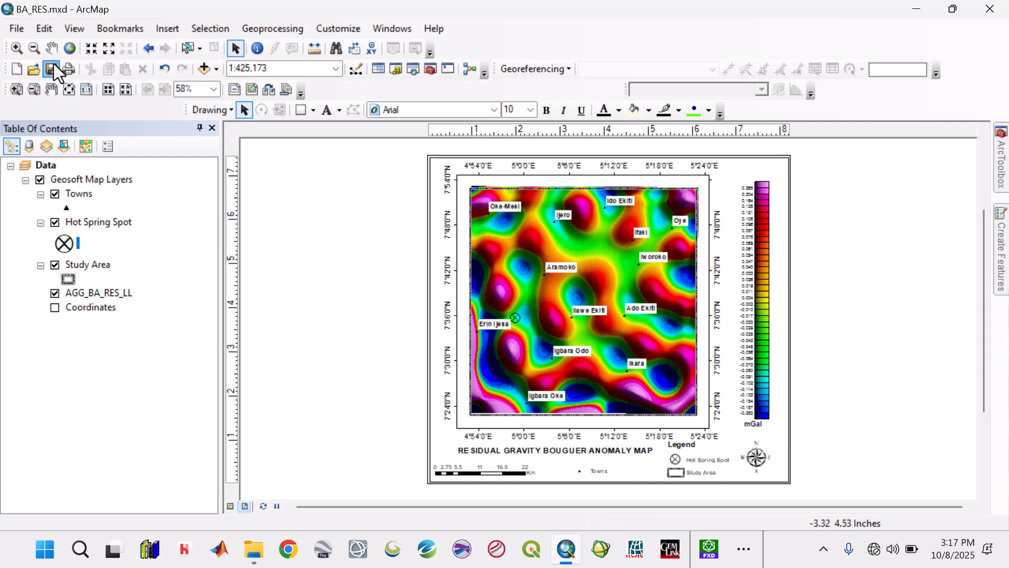
Step: Begin exporting the map and create a folder named Images inside the EKITI 2 project's Gravity folder
left_click(15, 30)
left_click(53, 267)
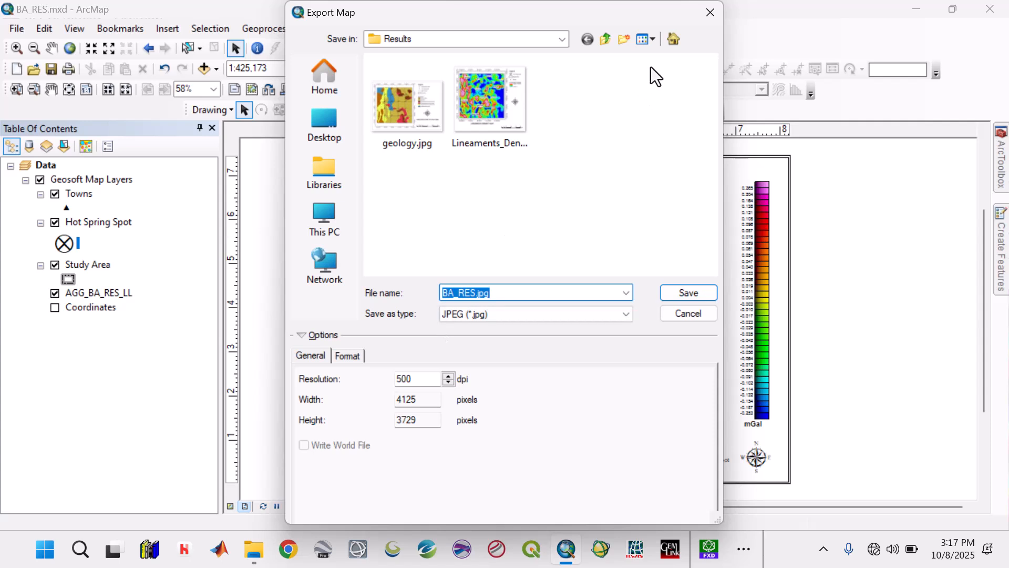
left_click(604, 36)
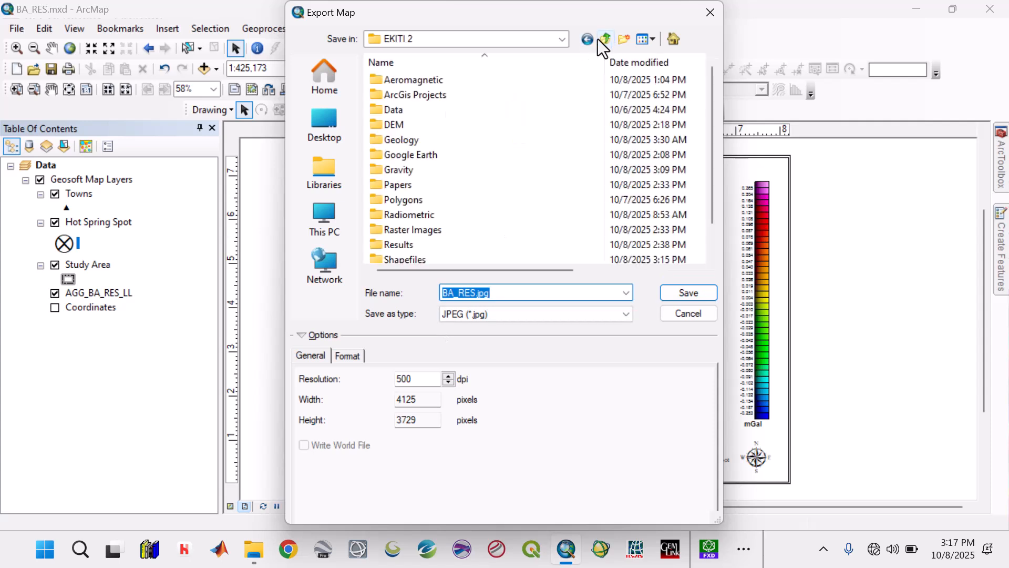
double_click(412, 174)
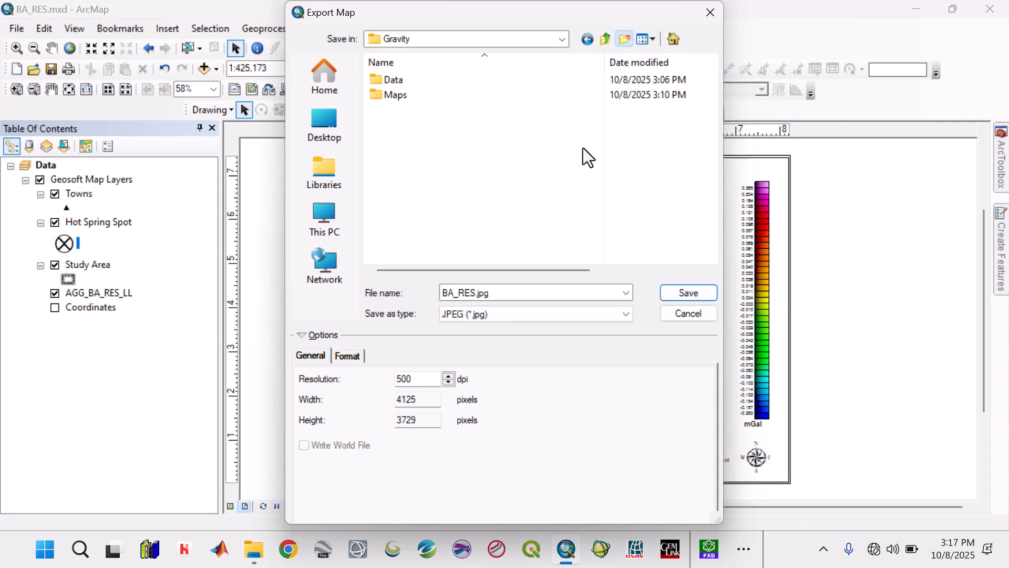
type("Images")
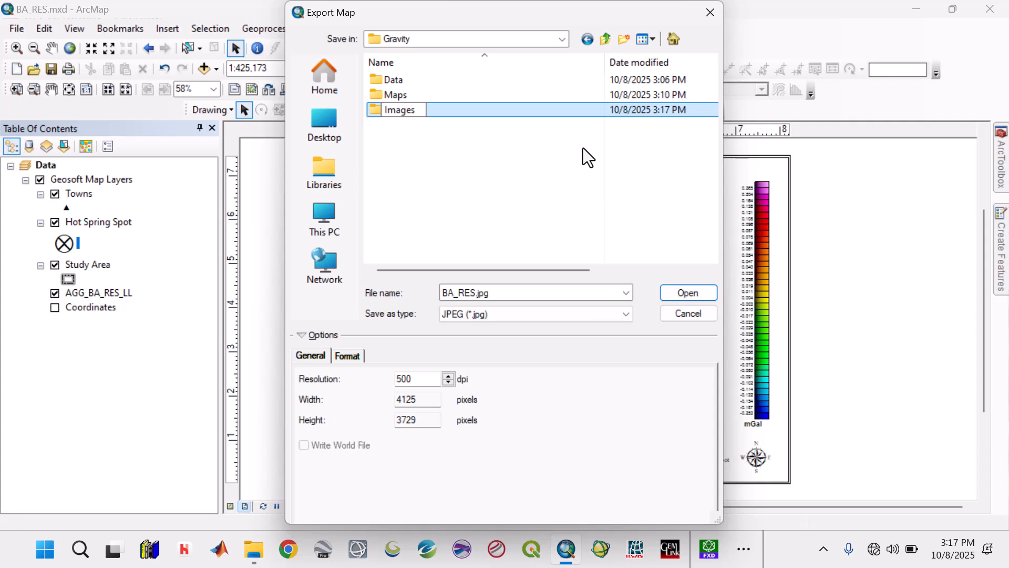
Step: Export the layout as the 500 dpi JPEG BA_RES.jpg into the Gravity folder's Images subfolder
double_click(447, 109)
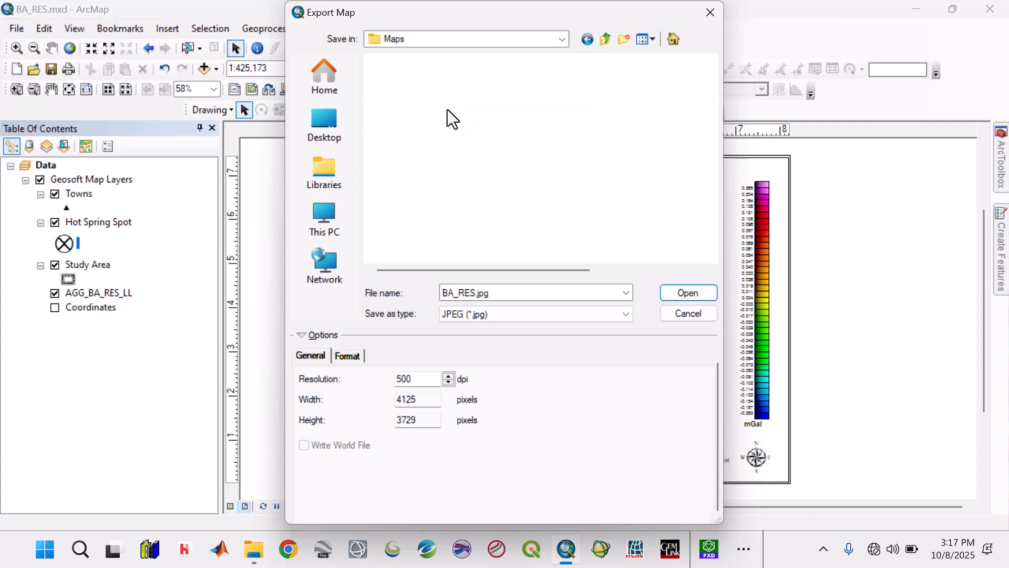
left_click(603, 40)
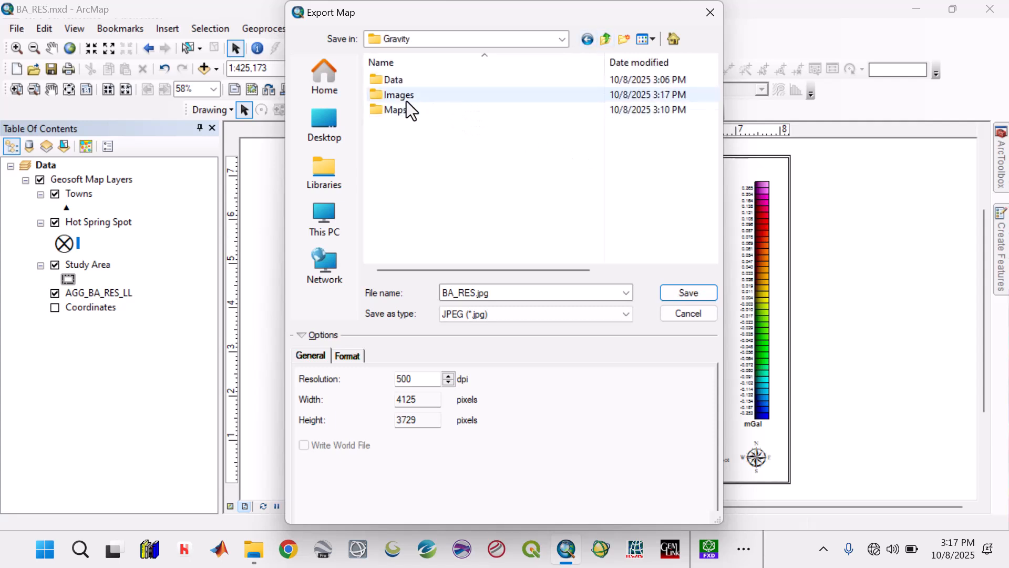
double_click(407, 97)
left_click(686, 293)
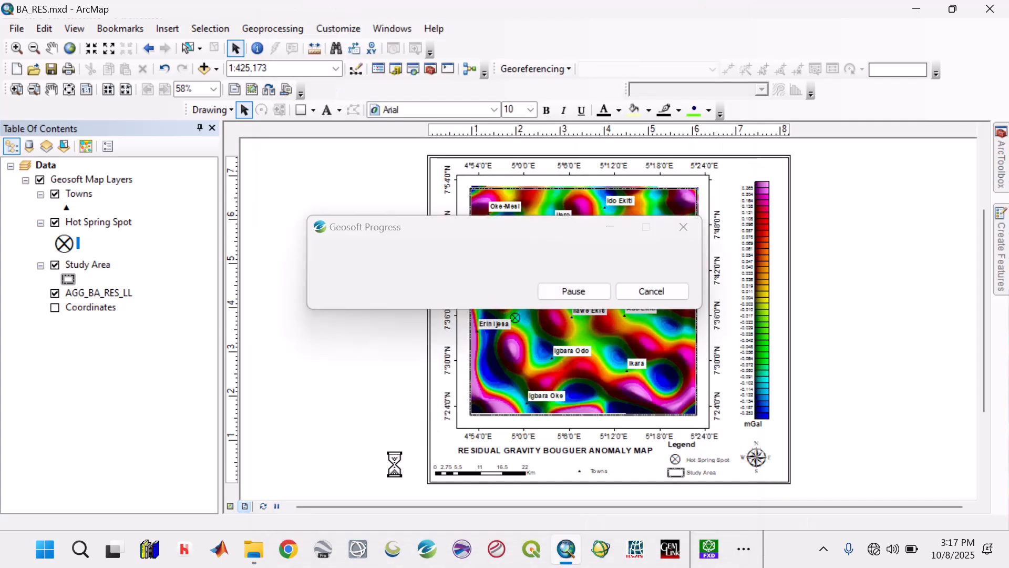
Step: Leave ArcMap for File Explorer and open the Images folder inside the EKITI 2 project's Gravity folder
left_click(254, 556)
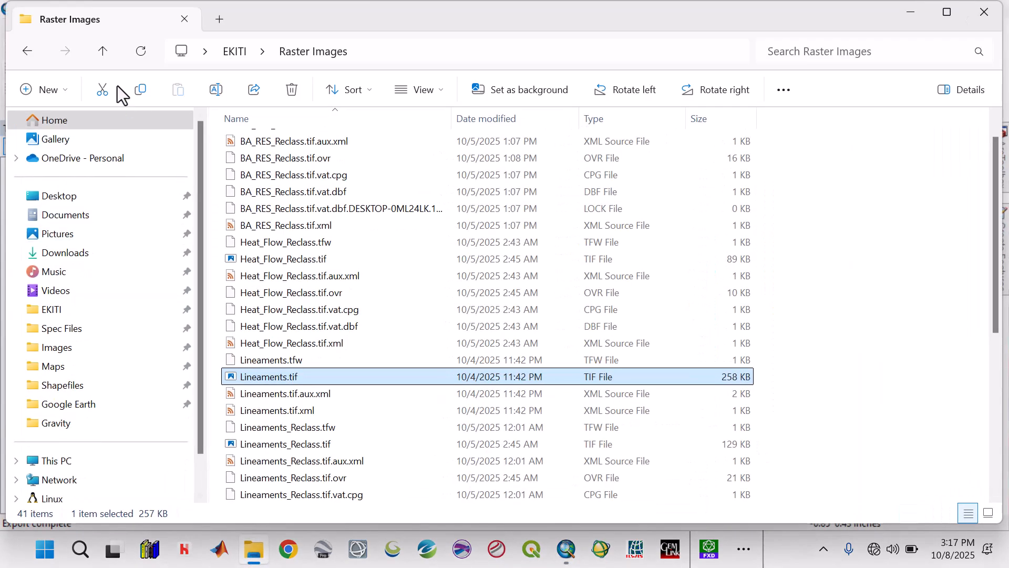
left_click(988, 16)
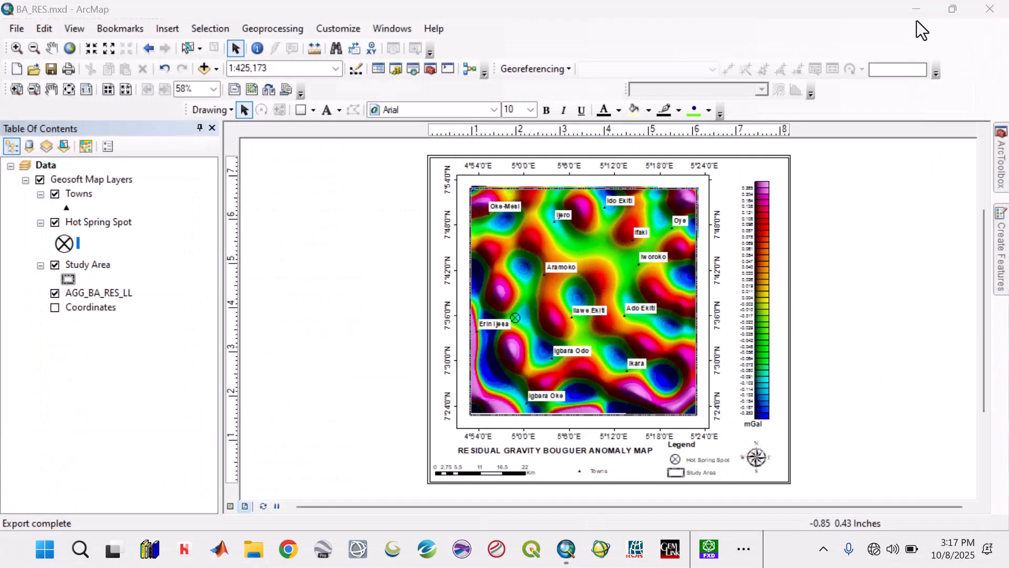
left_click(921, 21)
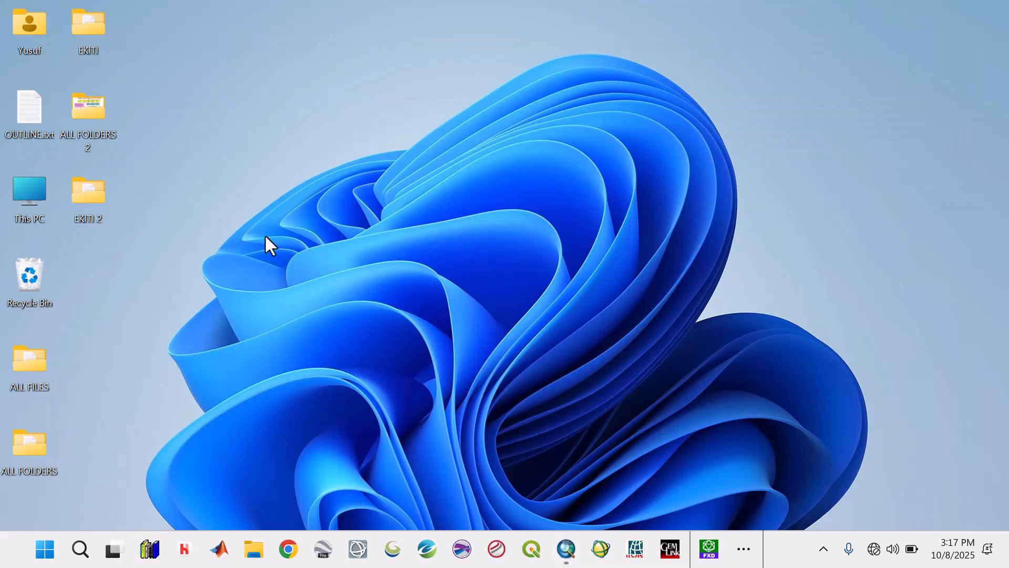
double_click(93, 190)
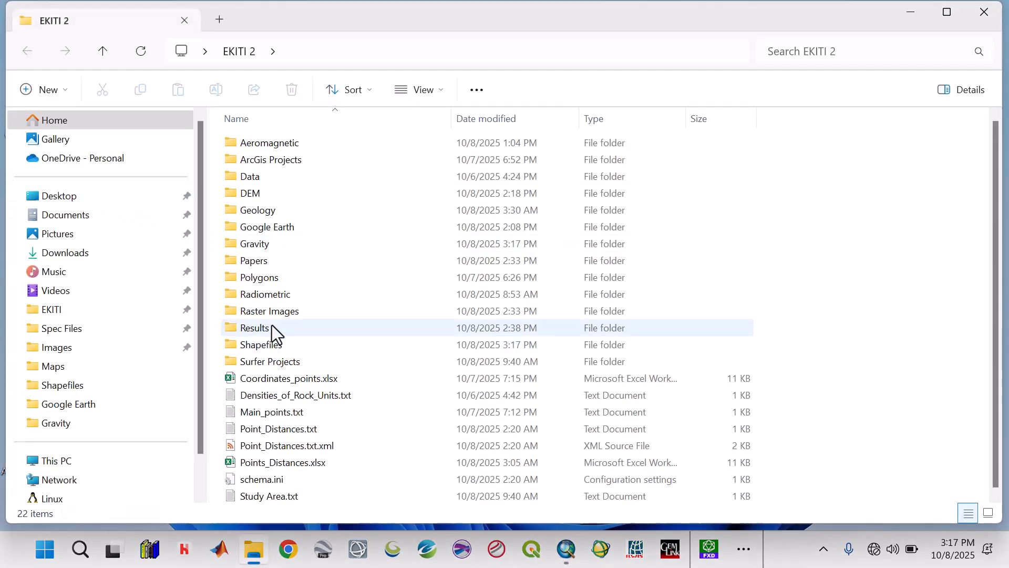
left_click(270, 249)
double_click(270, 249)
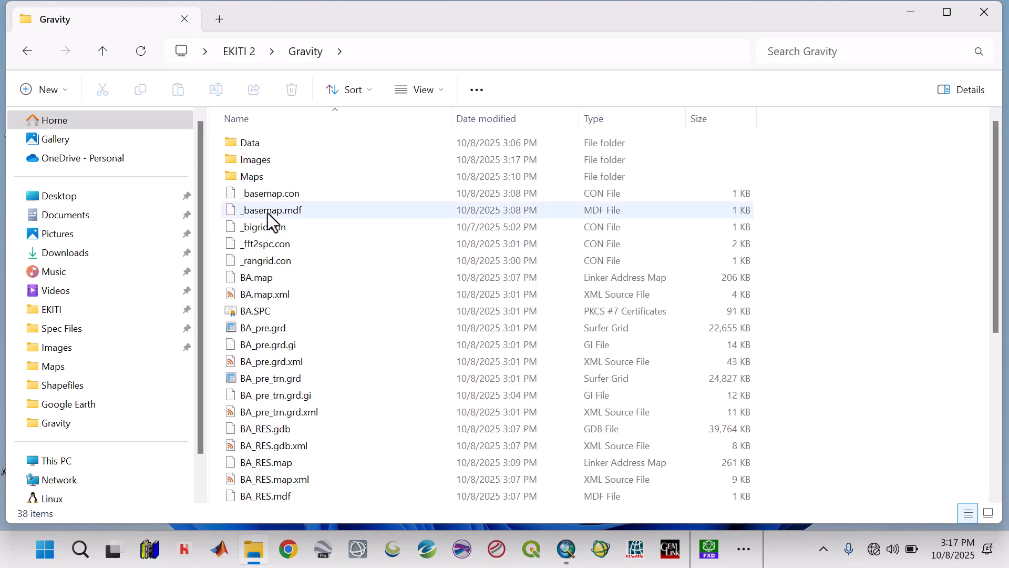
left_click(261, 162)
double_click(260, 162)
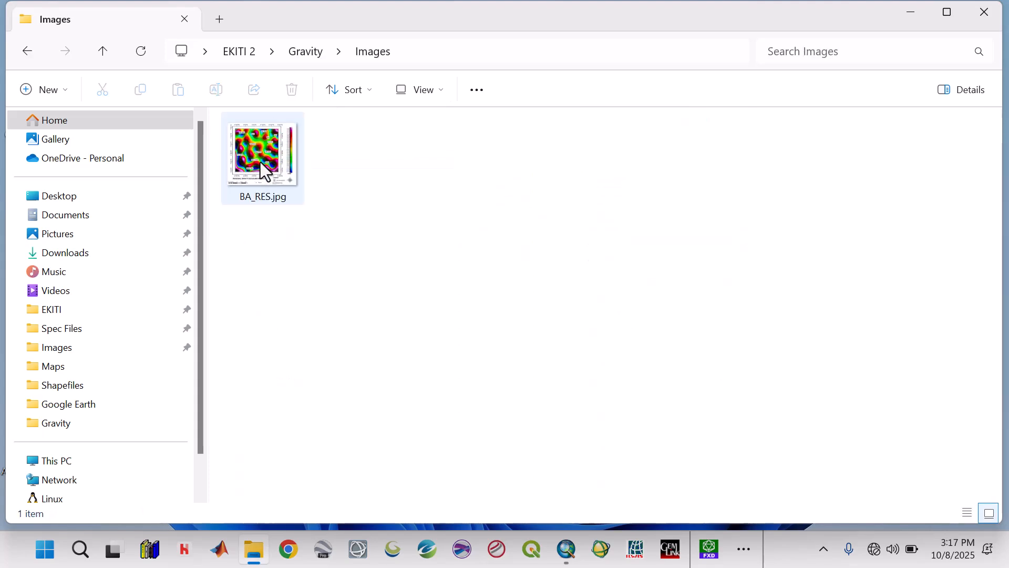
Step: View the exported BA_RES.jpg enlarged, examine its town labels, legends and color scale up close, and close the image
left_click(260, 162)
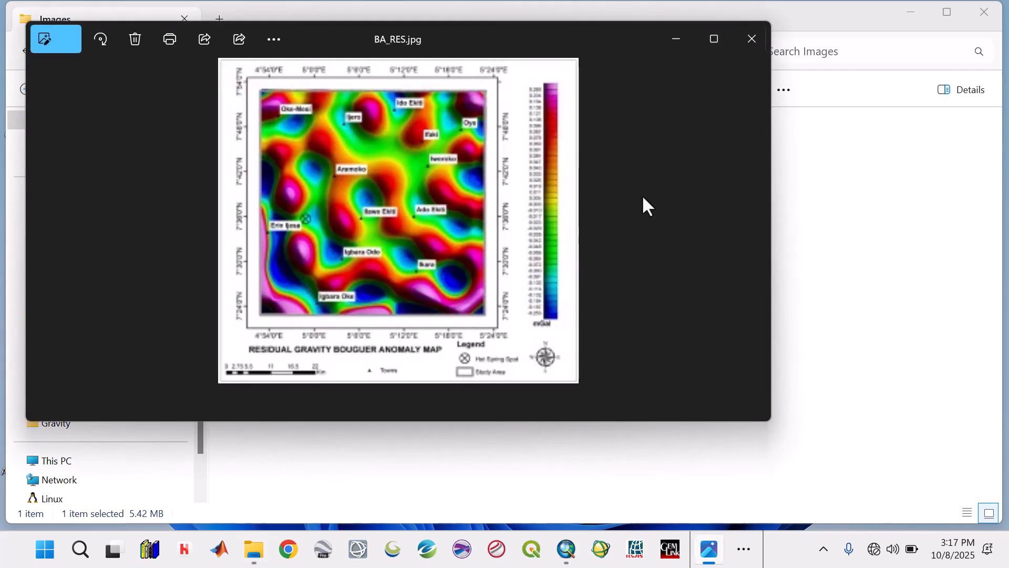
left_click(715, 40)
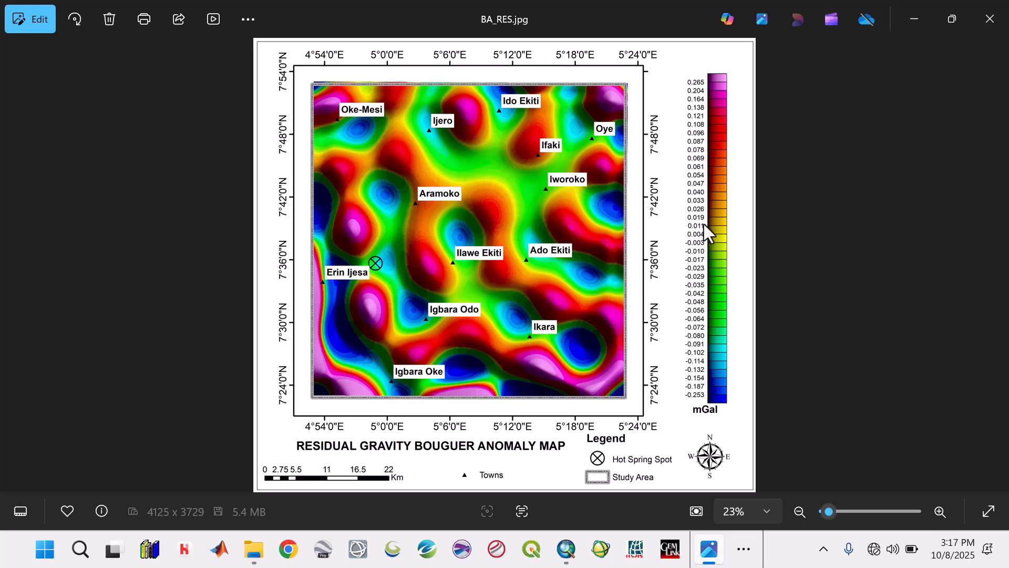
scroll(543, 308, "up", 3)
scroll(542, 309, "down", 3)
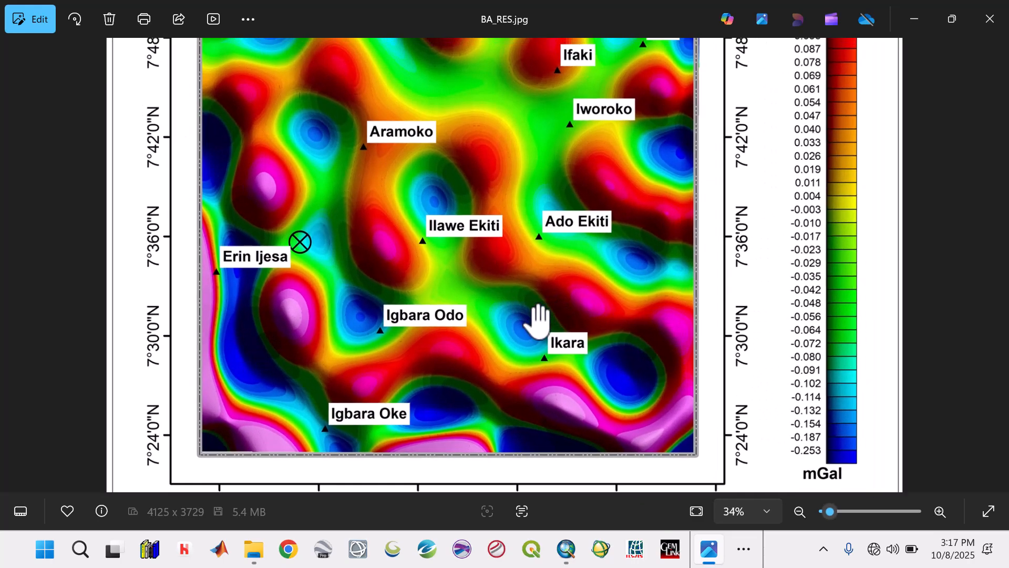
scroll(533, 307, "up", 3)
scroll(537, 318, "down", 3)
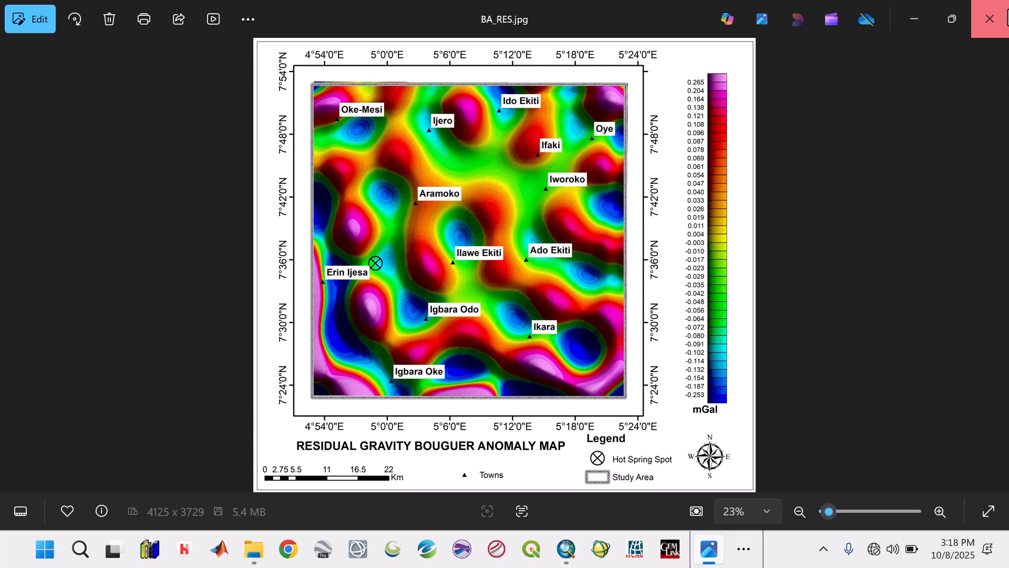
left_click(992, 15)
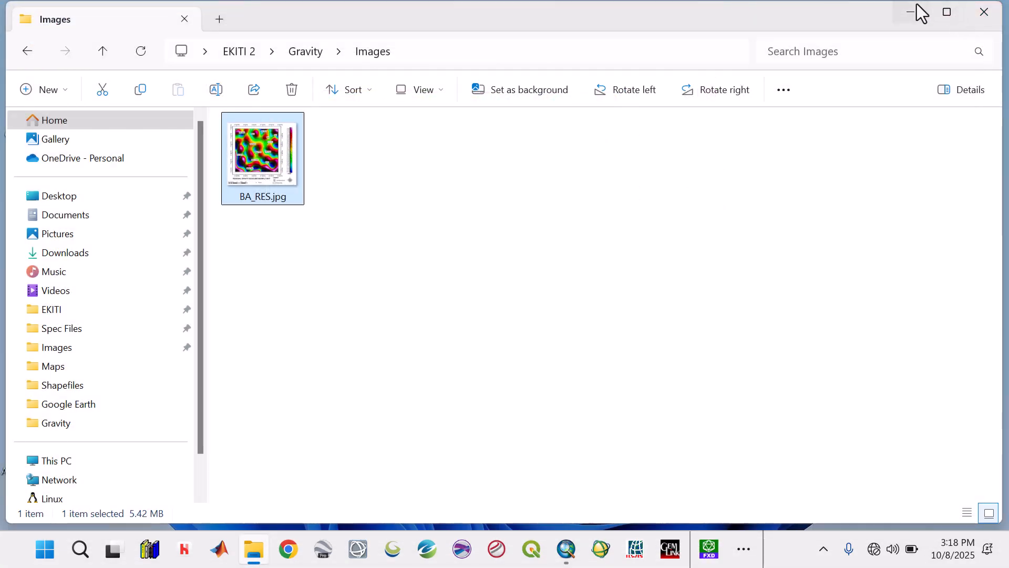